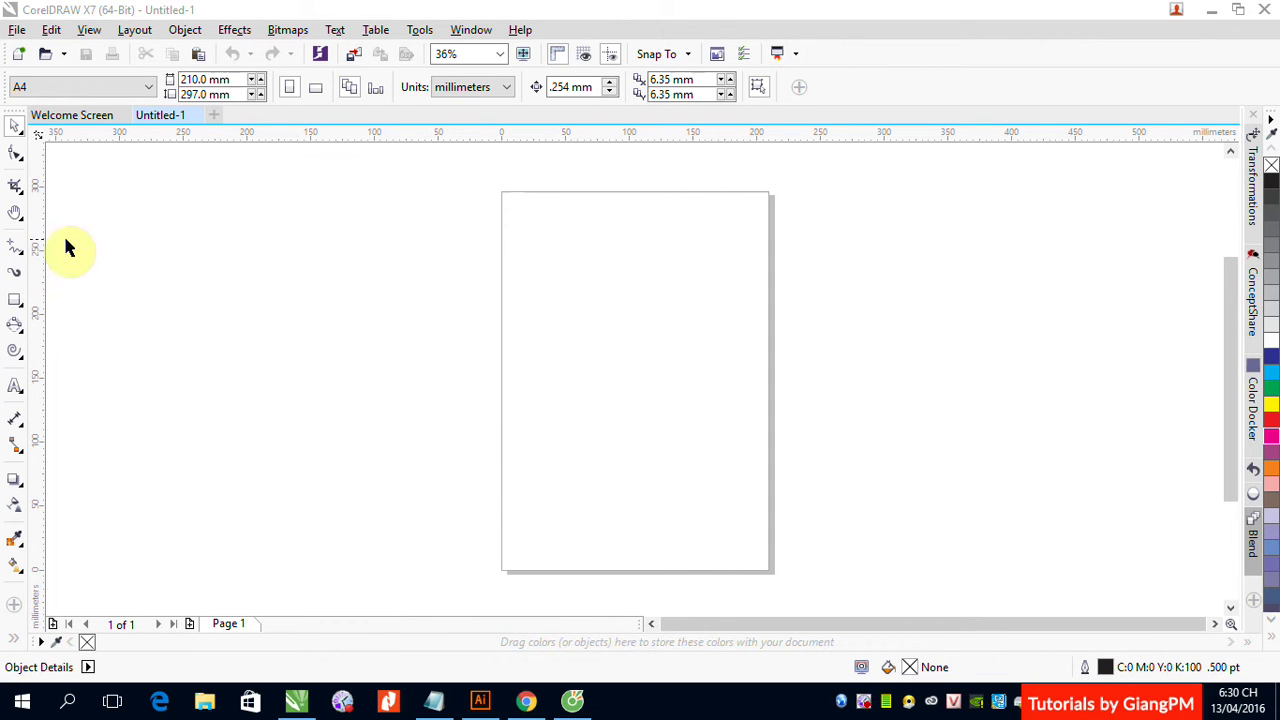
- Draw a red-filled square about 98.5 mm wide and a green-filled rectangle about 102 × 97 mm overlapping its lower-right corner
left_click(14, 302)
left_click(14, 302)
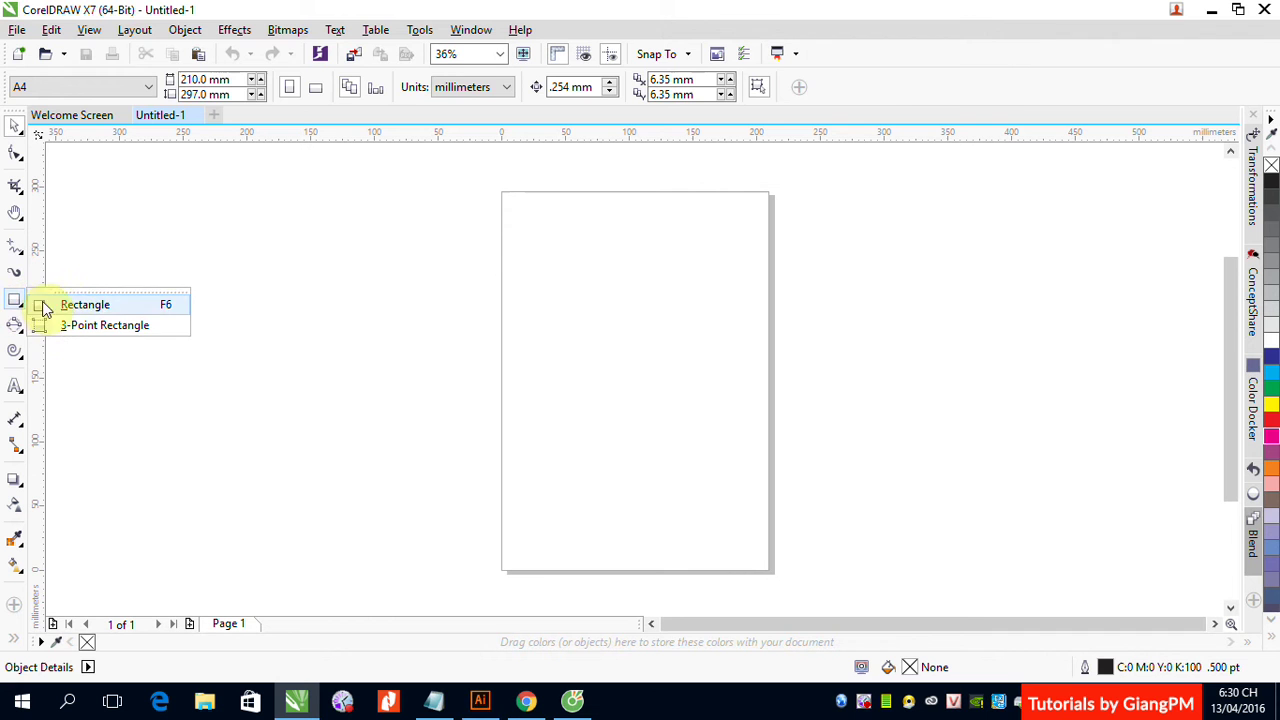
left_click(74, 306)
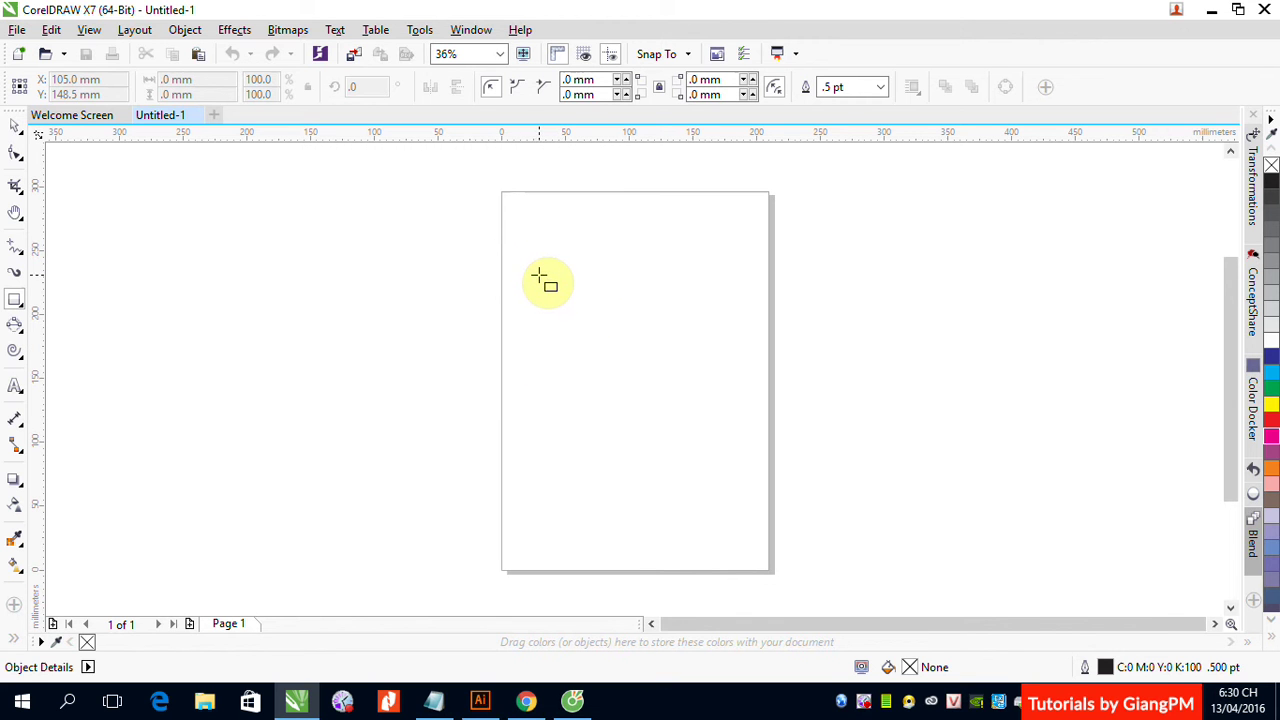
left_click_drag(528, 265, 655, 392)
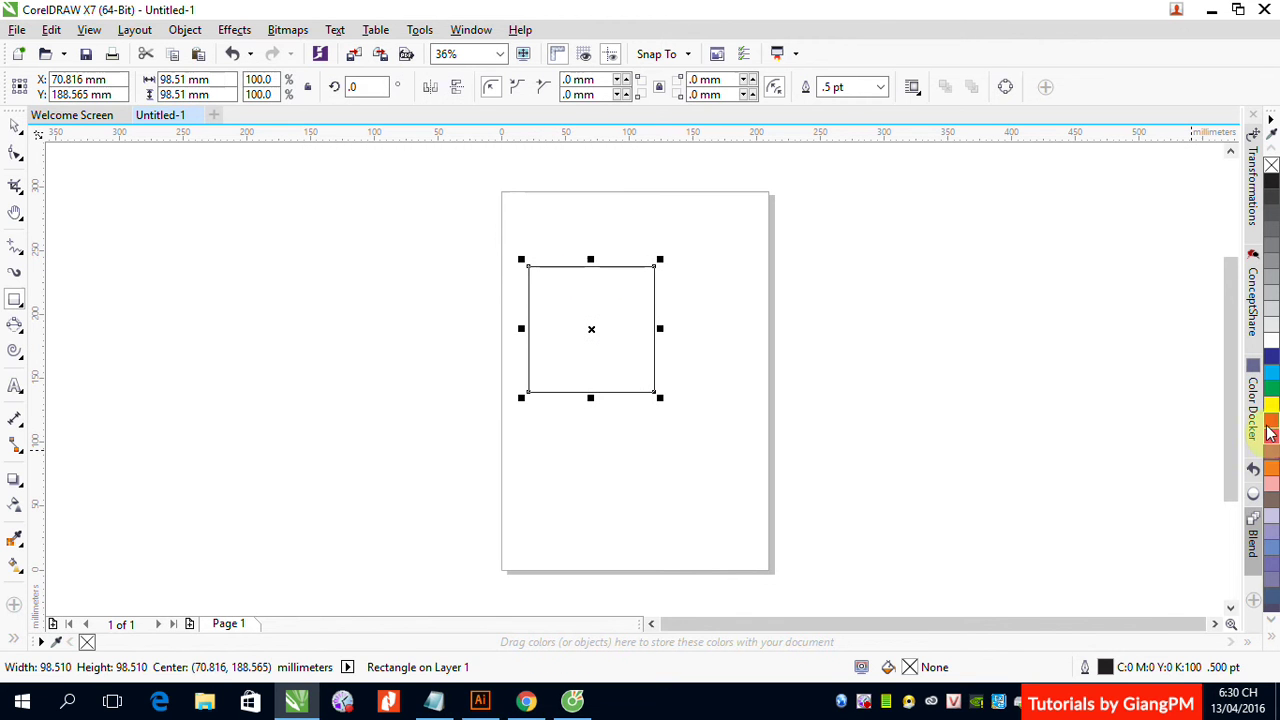
left_click_drag(1270, 432, 703, 453)
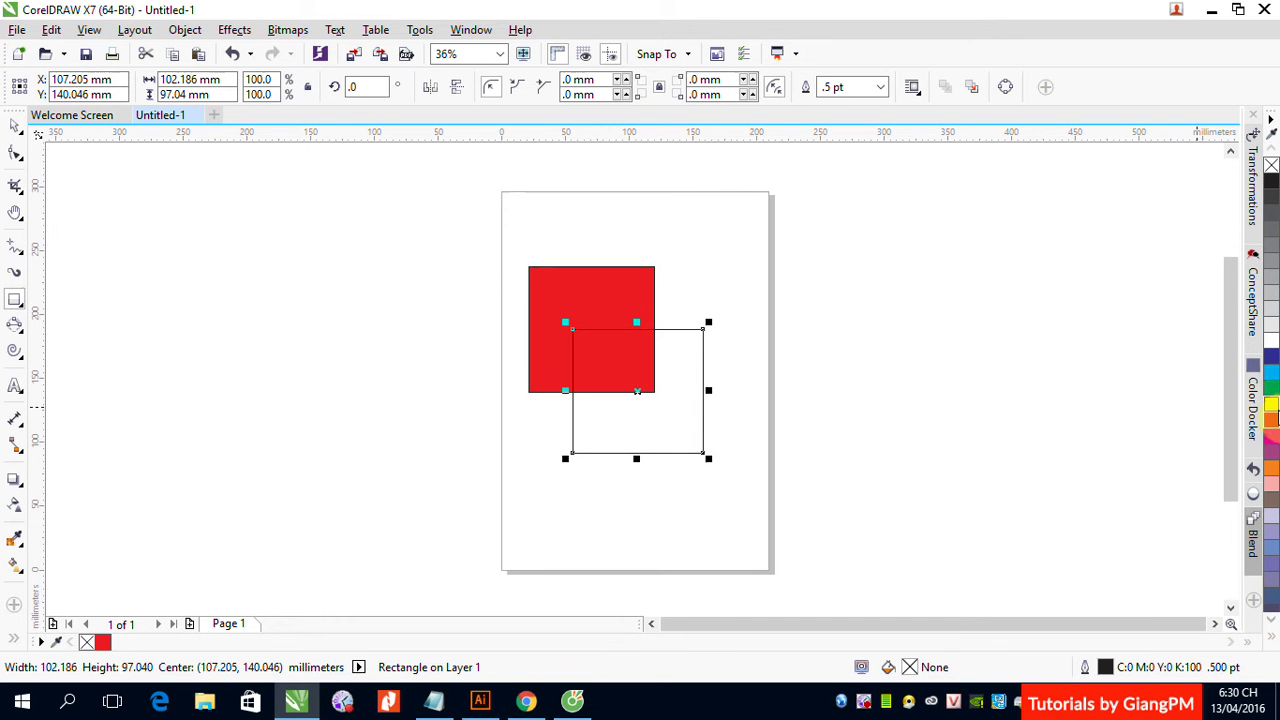
left_click_drag(1270, 388, 650, 390)
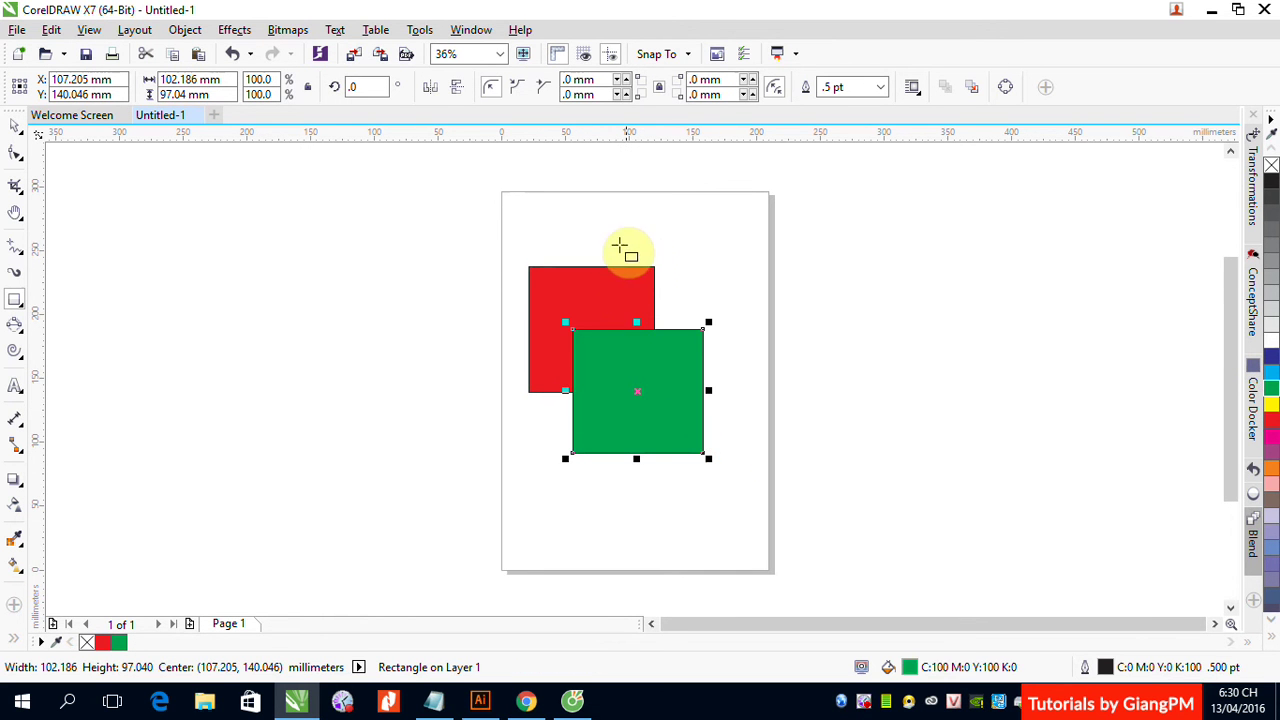
- Add a cyan-blue rectangle about 104 × 98 mm overlapping the other two and a yellow one about 58 × 74 mm over their centre, then deselect
left_click_drag(608, 240, 741, 368)
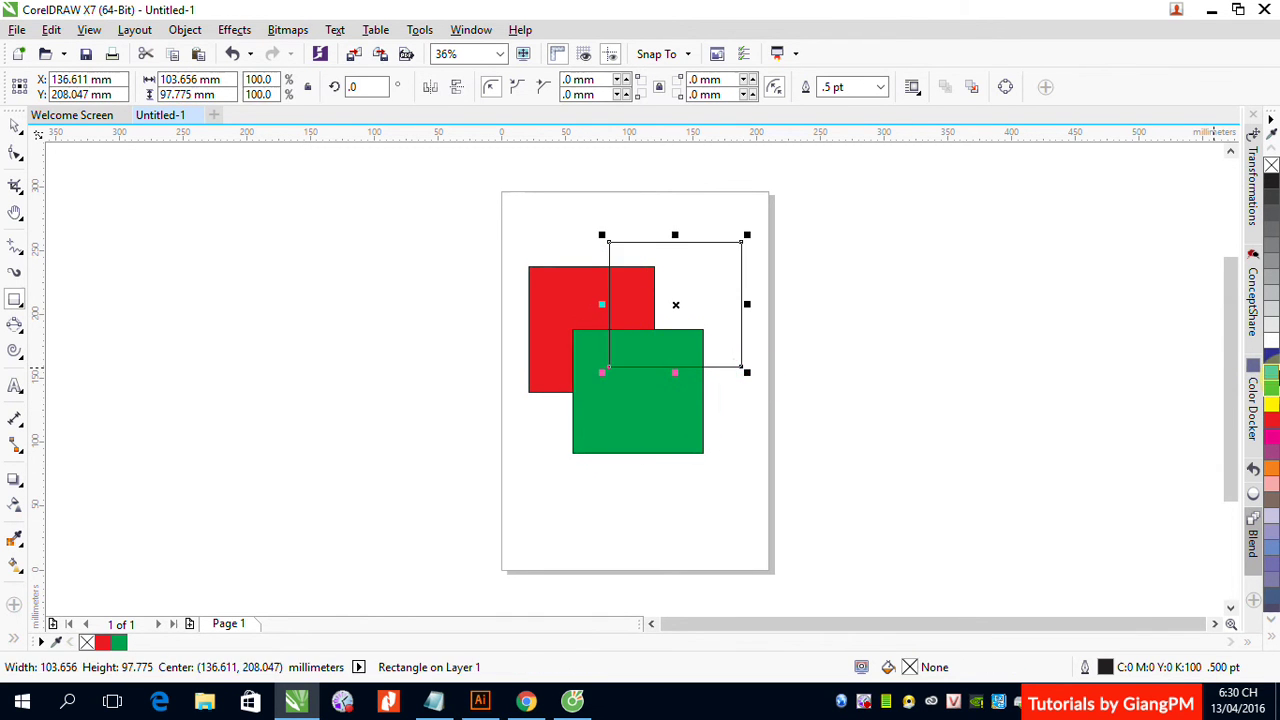
left_click_drag(1270, 372, 766, 305)
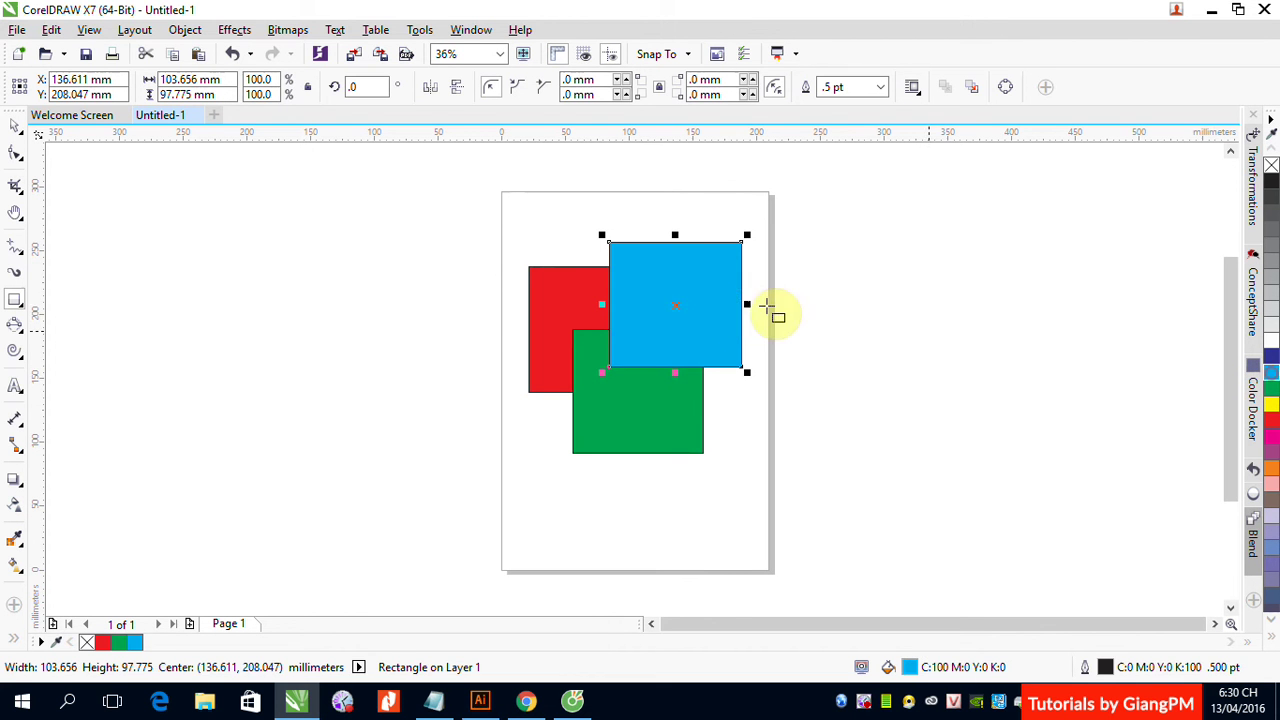
left_click_drag(596, 295, 670, 388)
left_click(1270, 404)
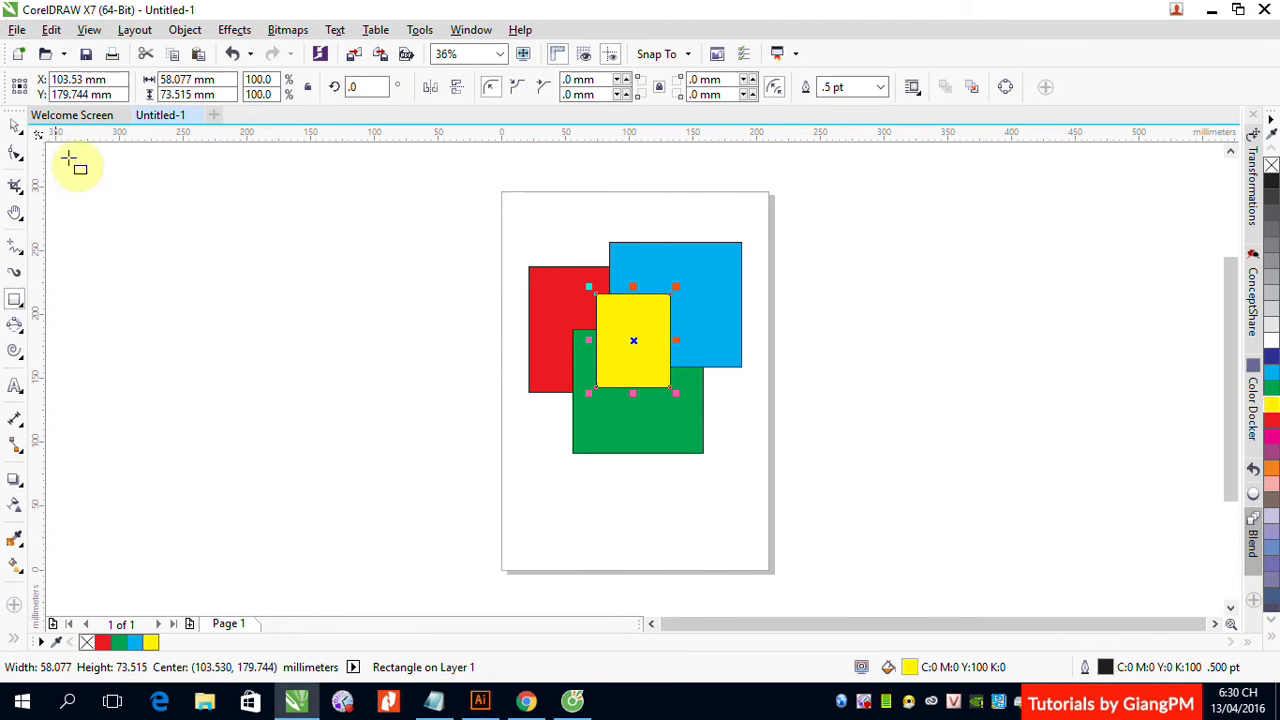
left_click(15, 127)
left_click(272, 284)
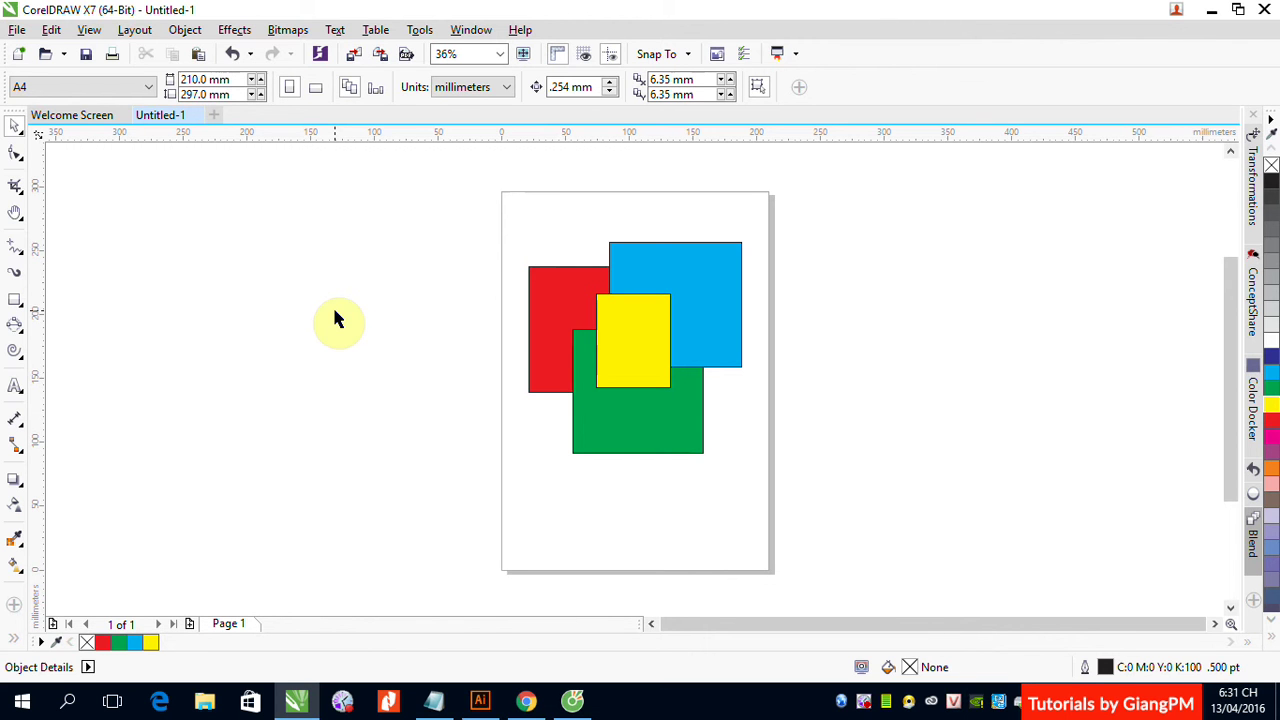
- Select the yellow rectangle and examine the available commands for changing its stacking order
left_click(639, 346)
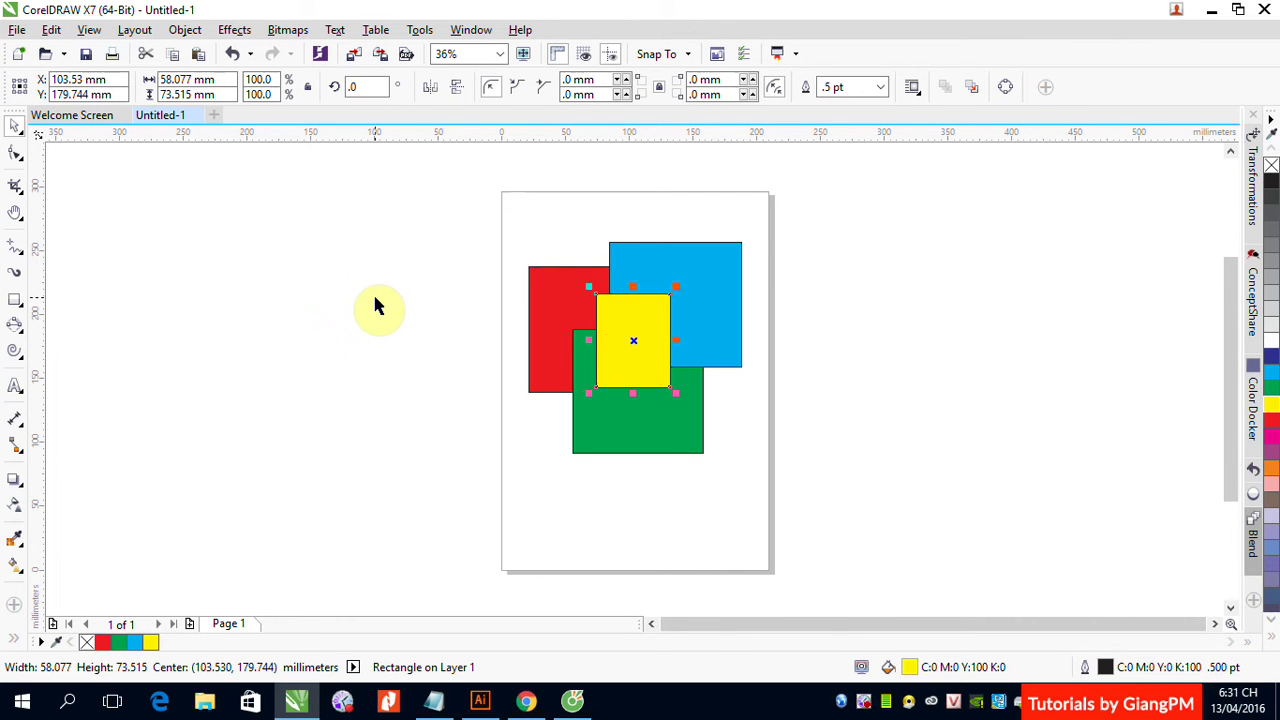
left_click(597, 320)
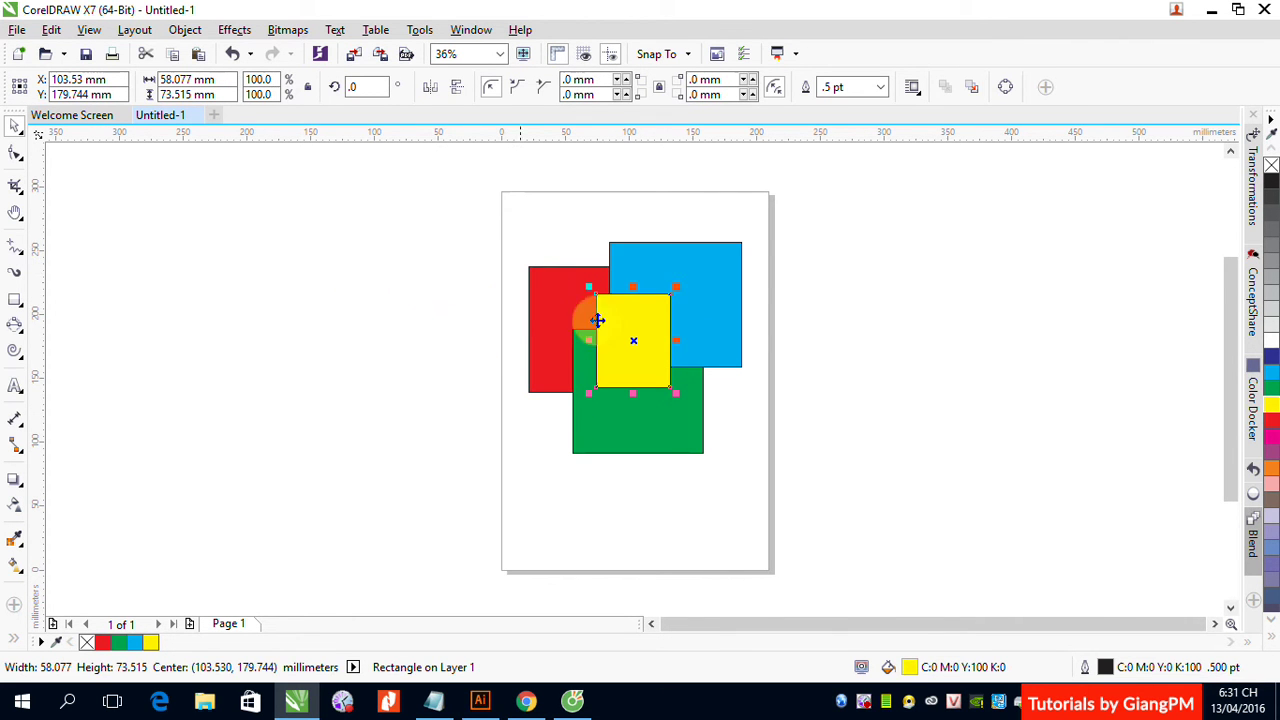
left_click(667, 332)
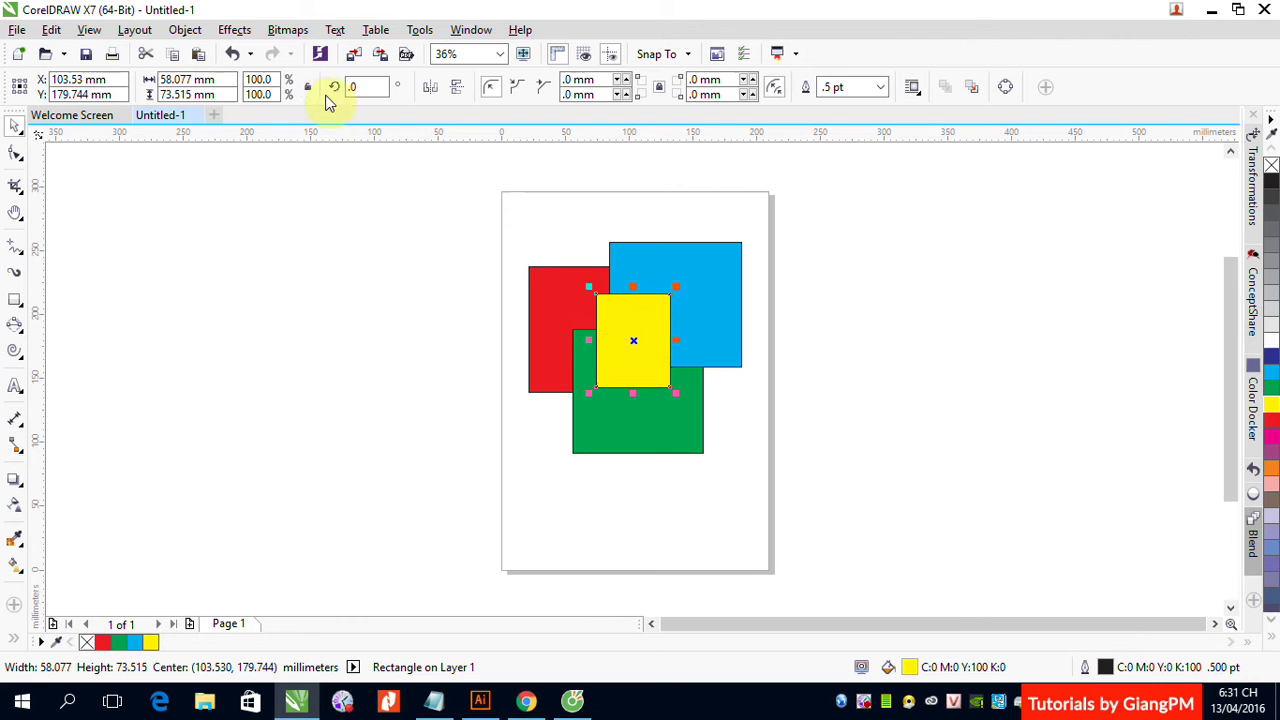
left_click(149, 32)
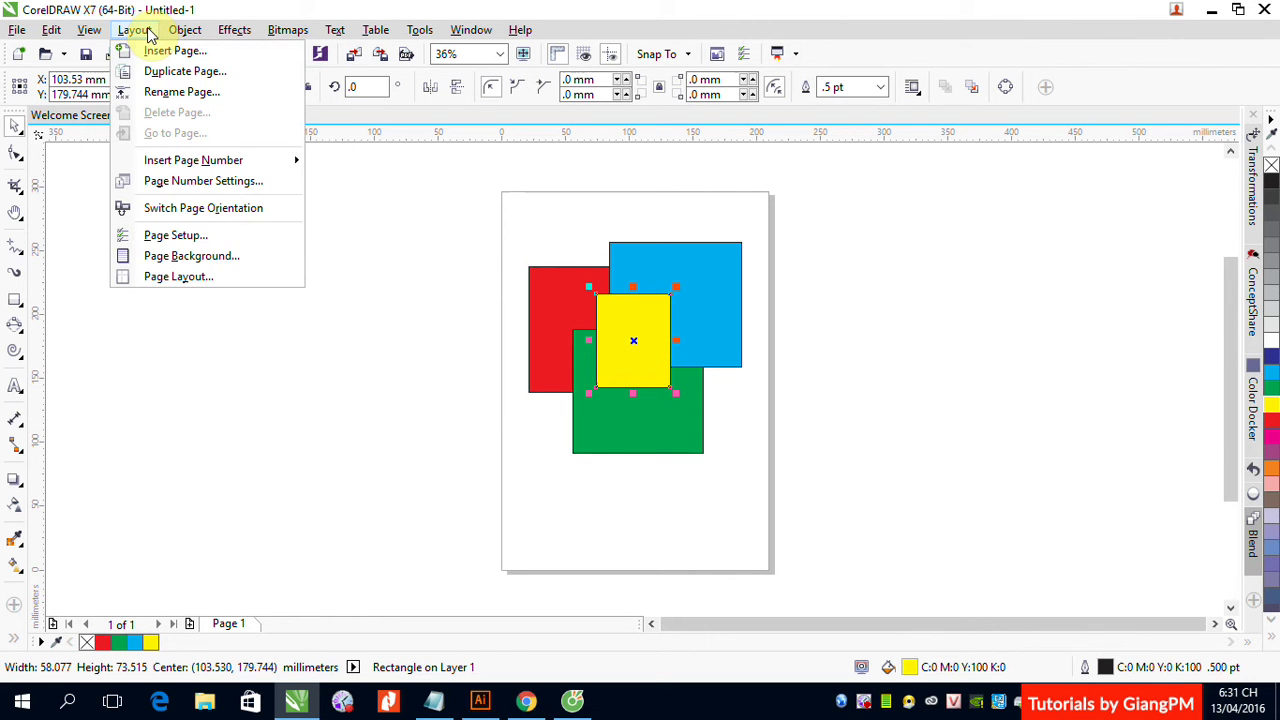
mouse_move(176, 34)
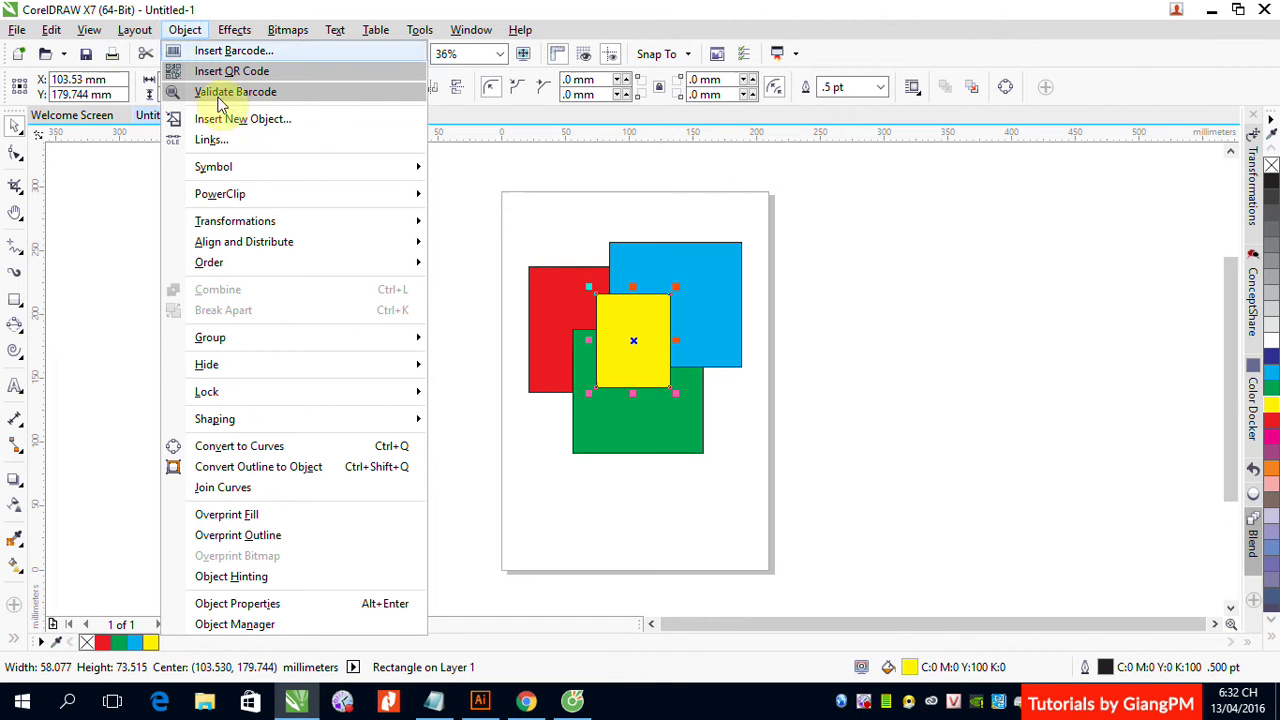
mouse_move(232, 254)
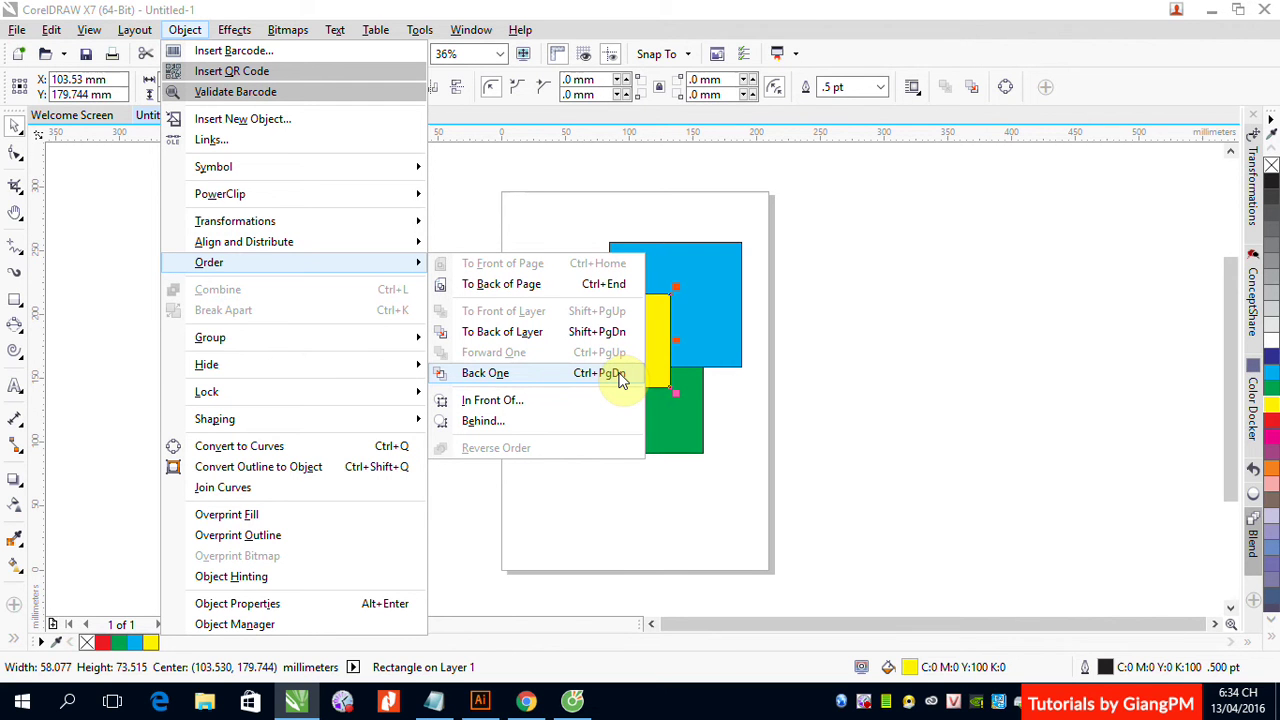
left_click(811, 391)
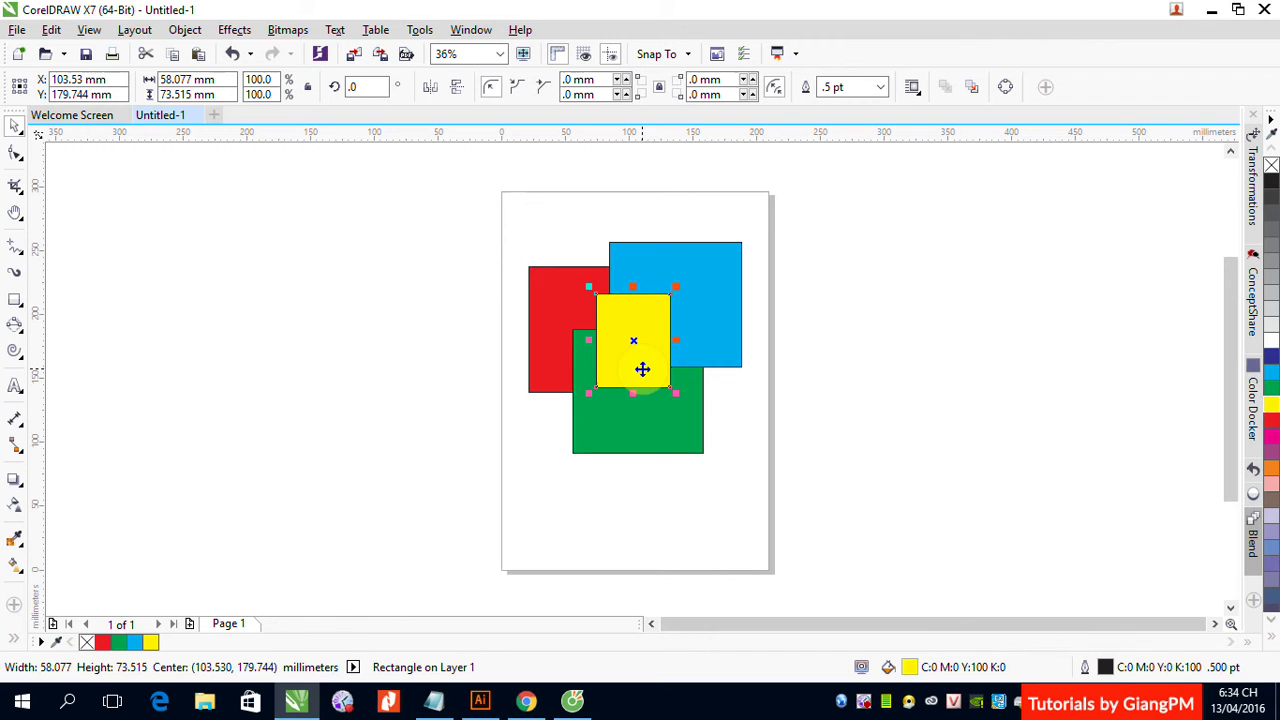
- Send the yellow rectangle to the back of its layer and bring it back to the front
key("shift+Page_Down")
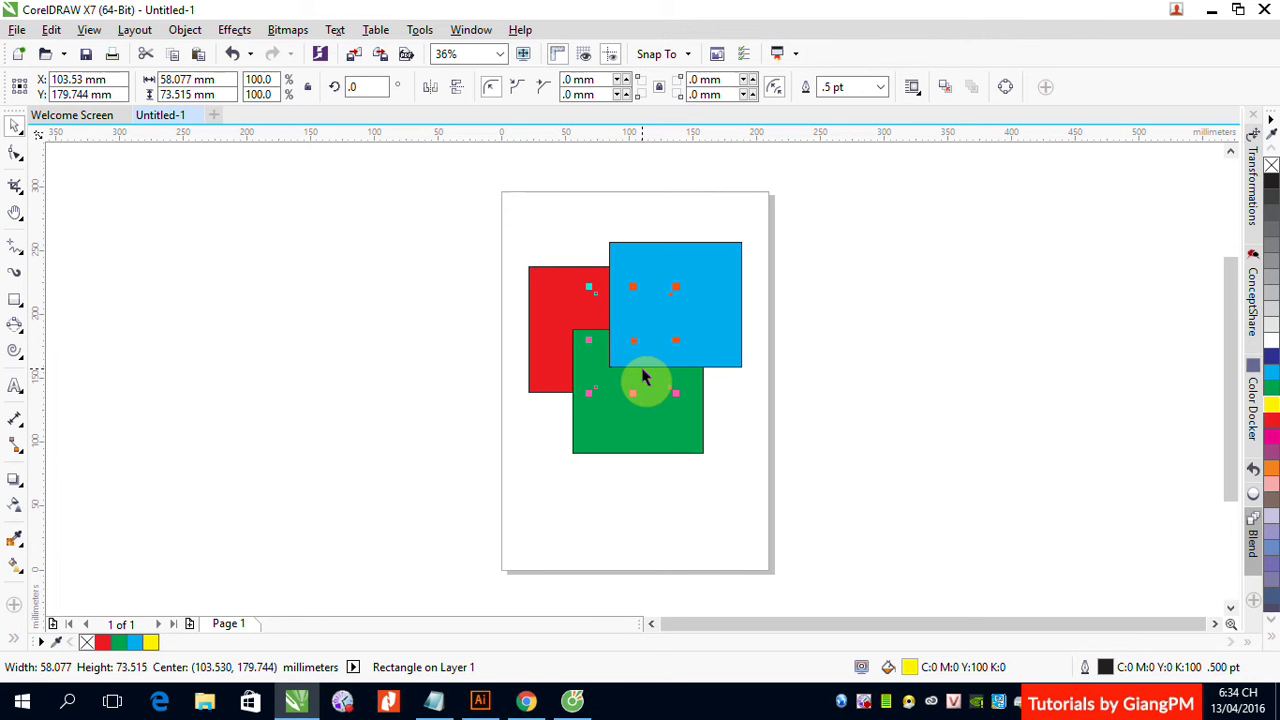
key("shift+Page_Up")
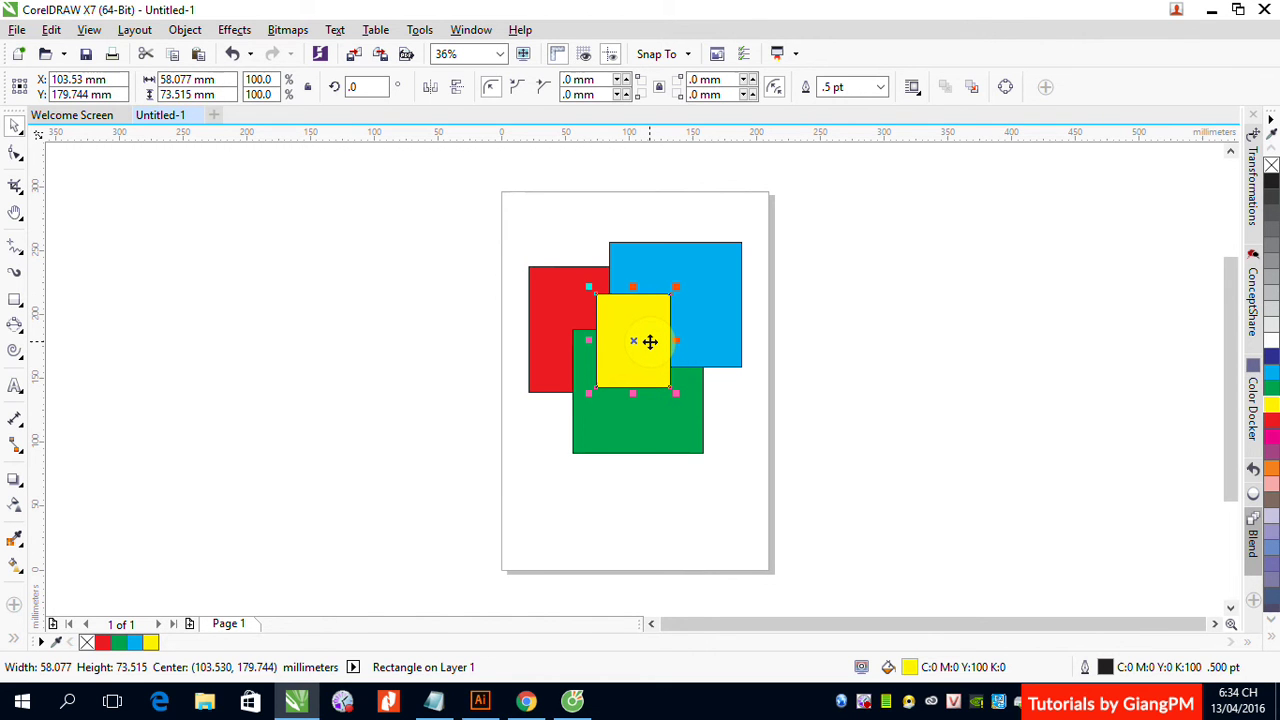
- Move the yellow rectangle back one level at a time until it lies behind the blue, green and red rectangles
key("ctrl+Page_Down")
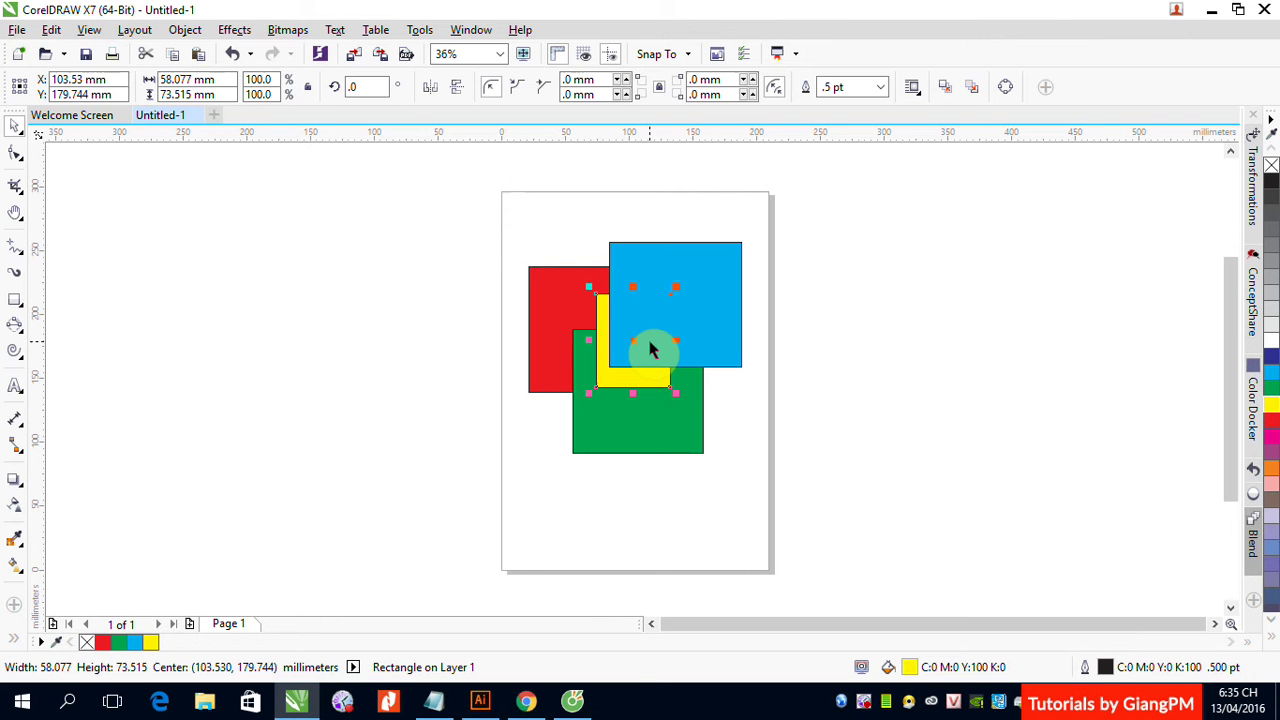
left_click(650, 348)
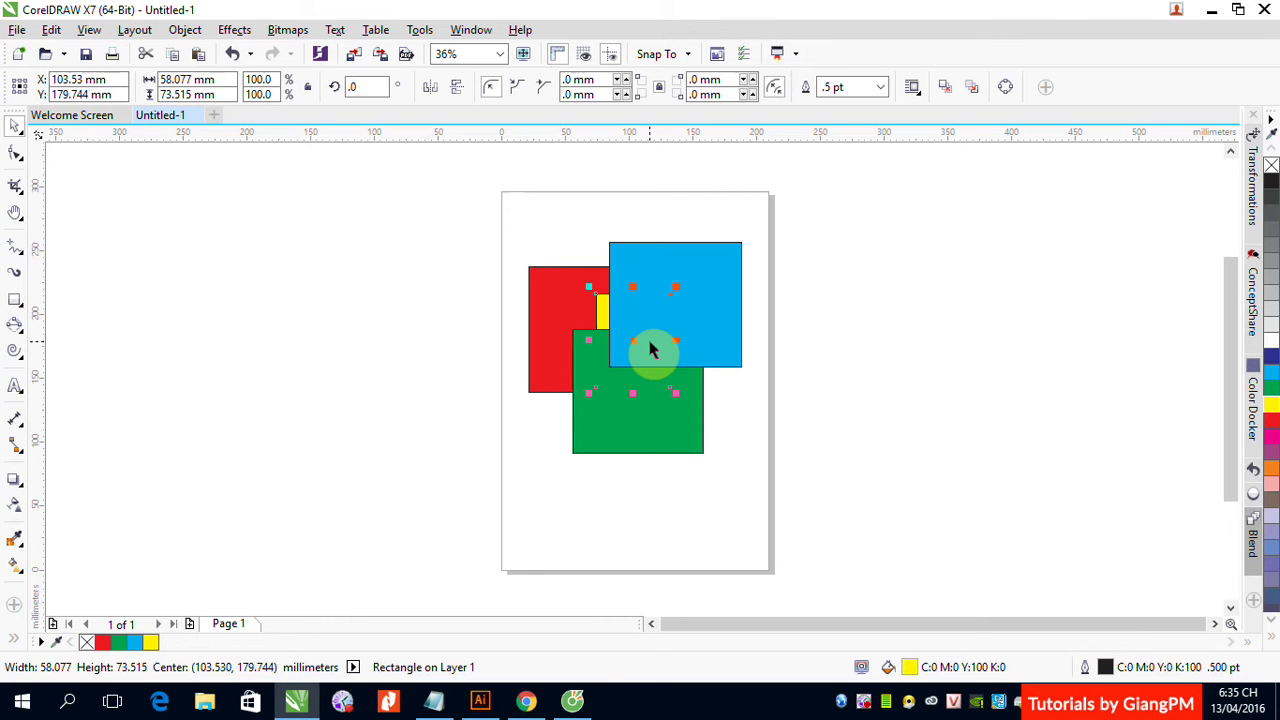
key("ctrl+Page_Down")
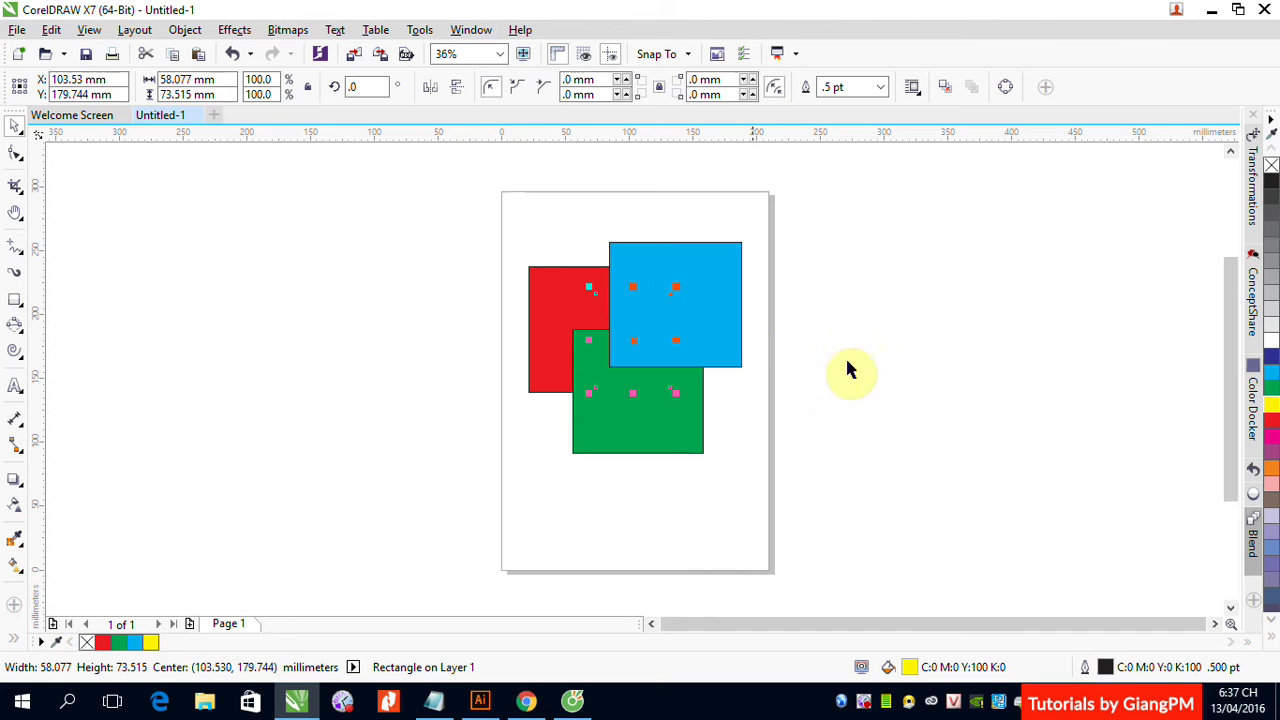
left_click(714, 330)
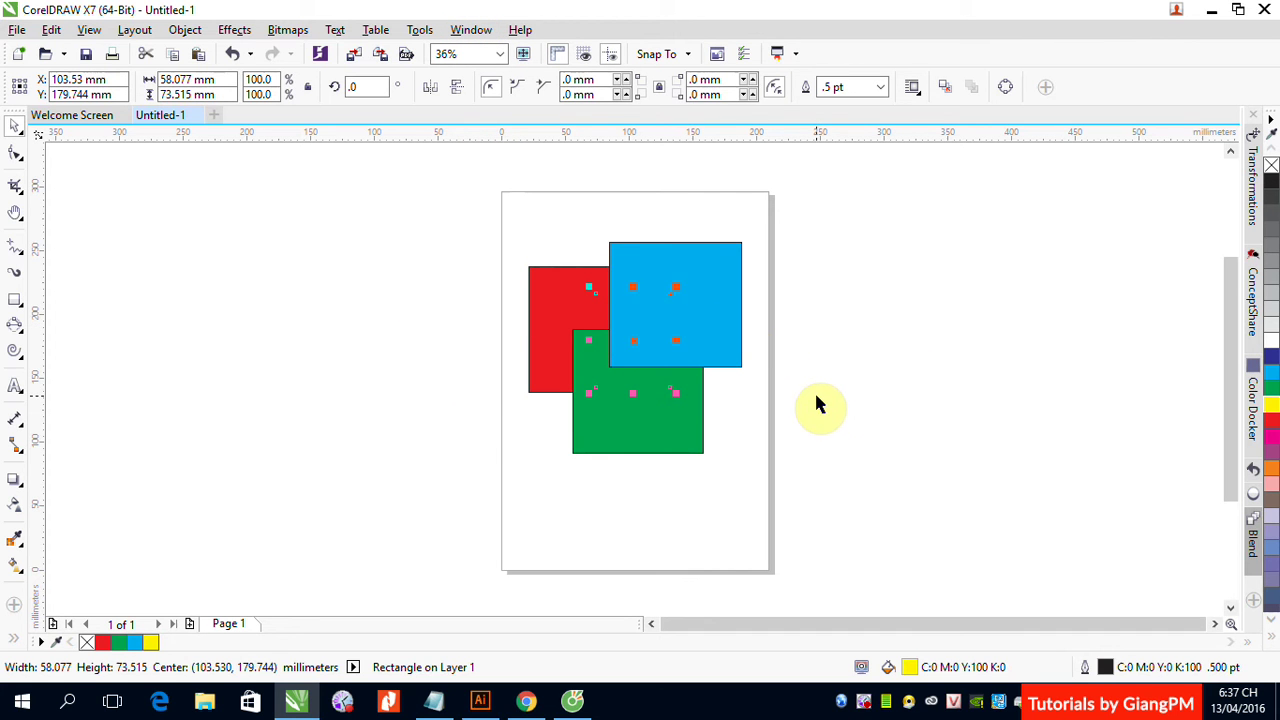
- Show the Object Manager docker with the page's layers and objects
left_click(472, 32)
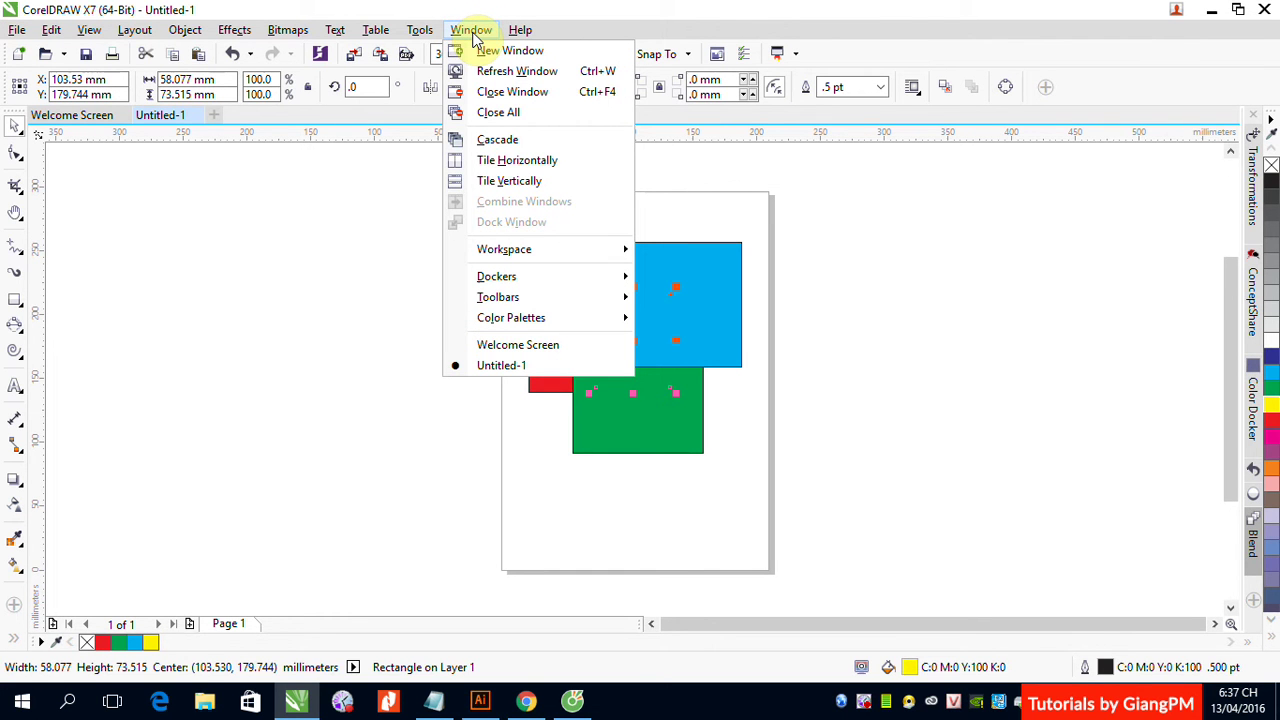
mouse_move(420, 34)
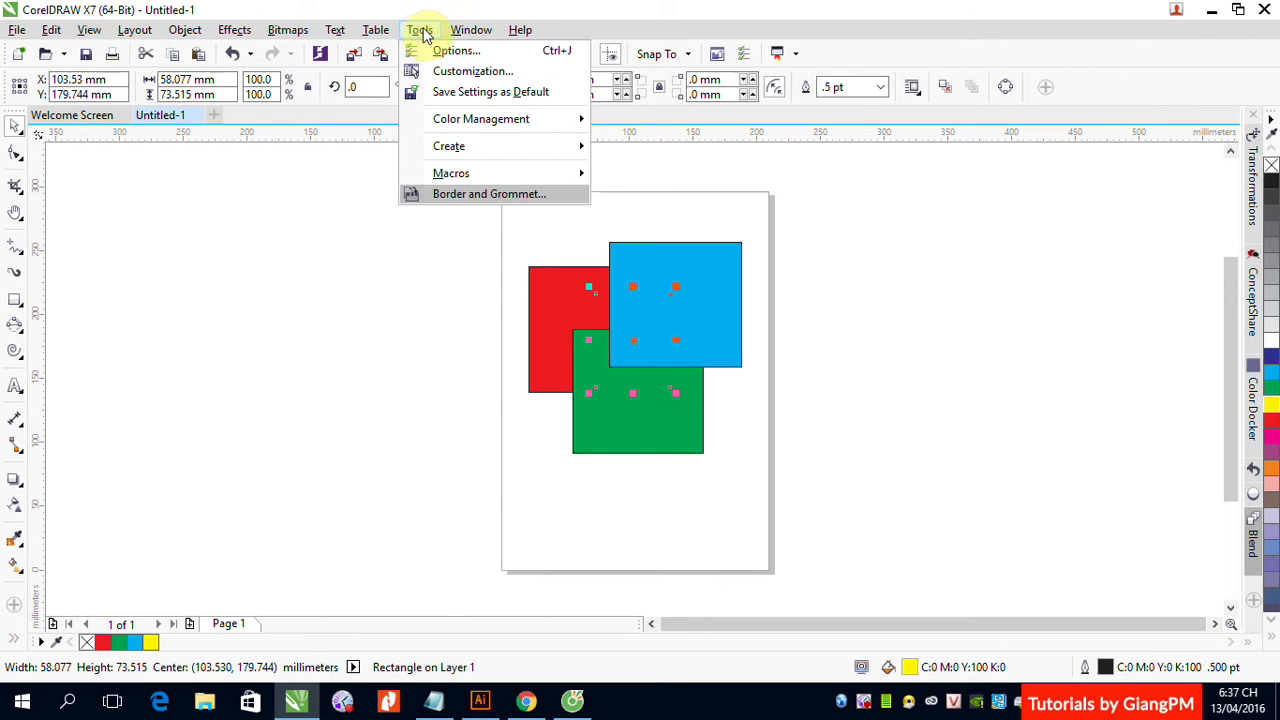
mouse_move(462, 31)
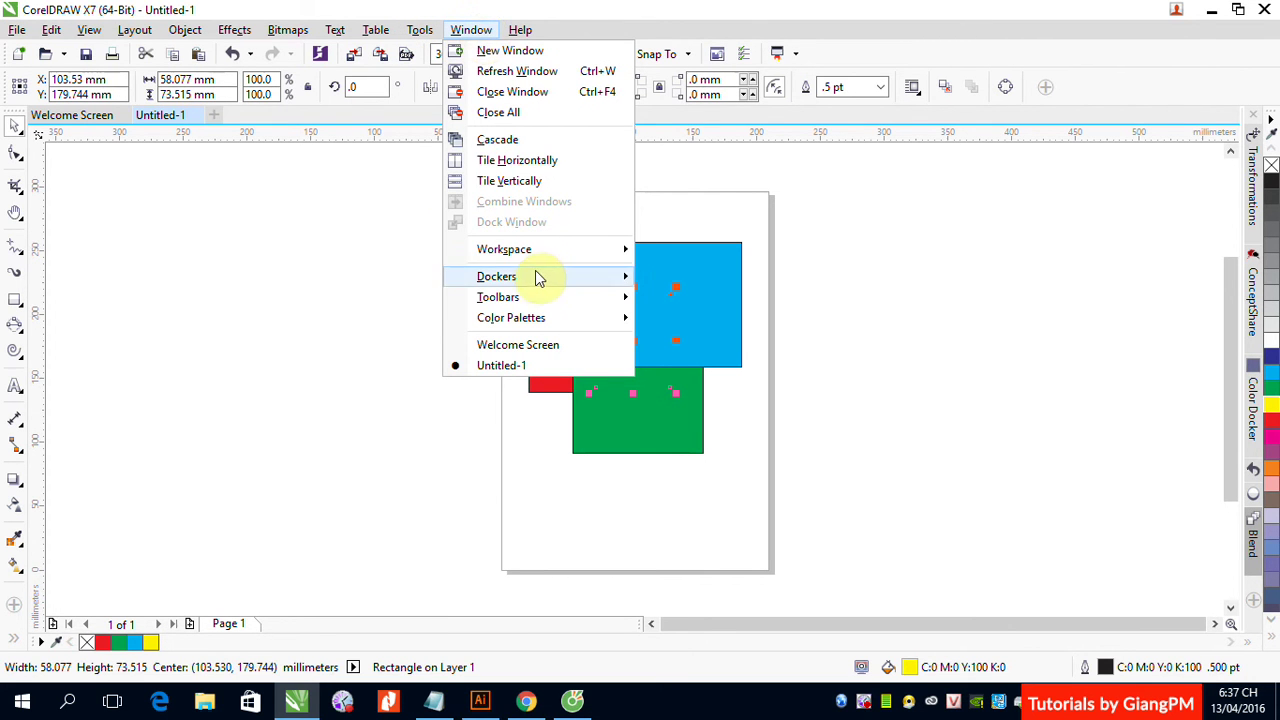
mouse_move(535, 278)
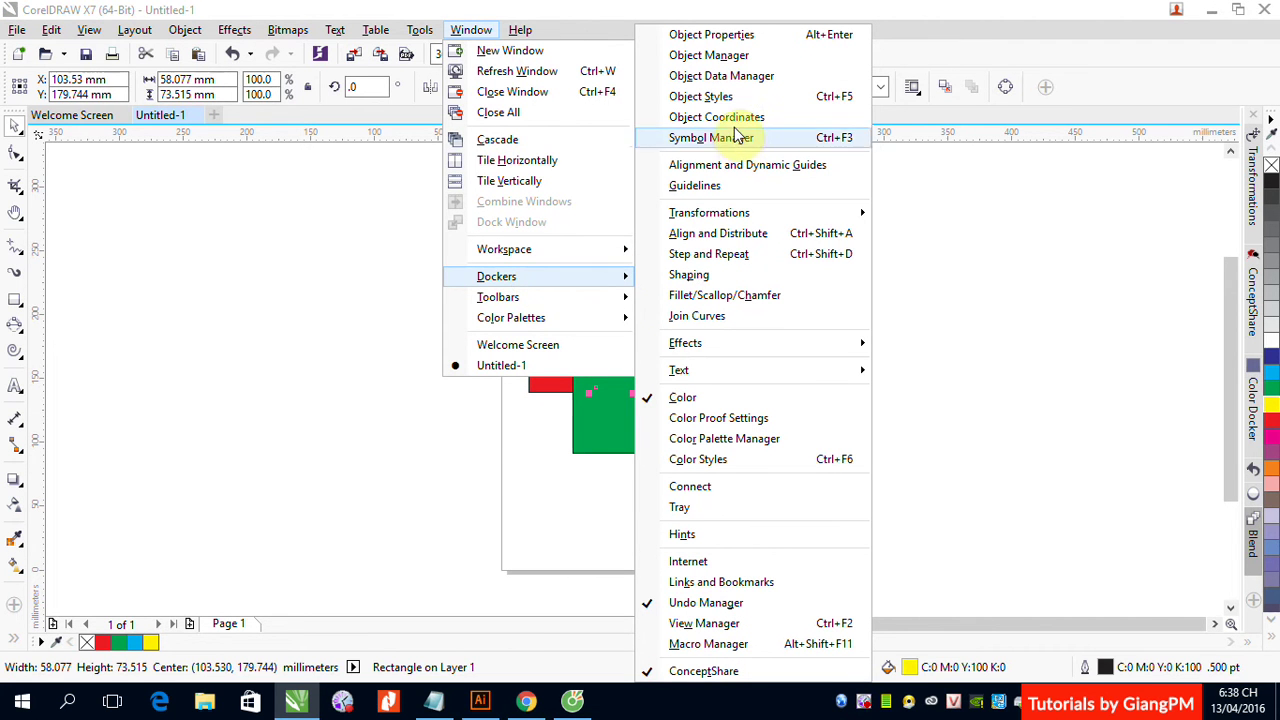
left_click(745, 57)
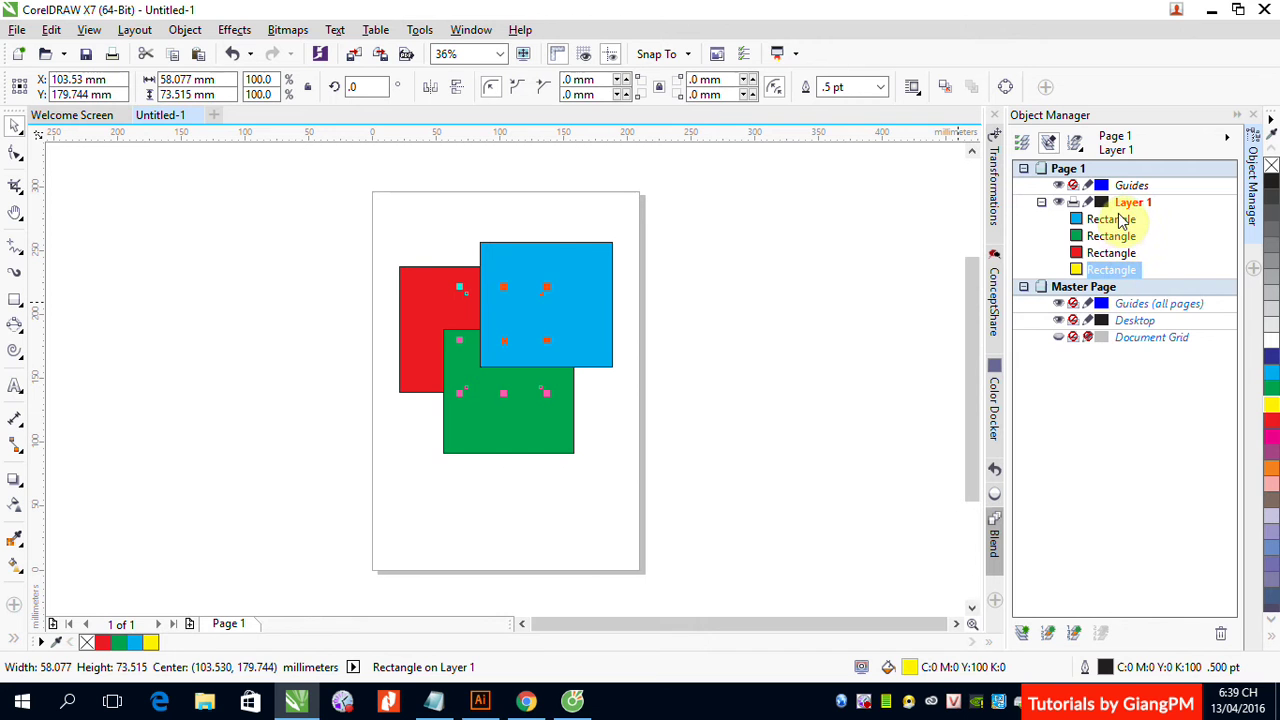
- Bring the yellow rectangle to the front, then reorder it directly below the blue rectangle in the Object Manager
left_click(1115, 270)
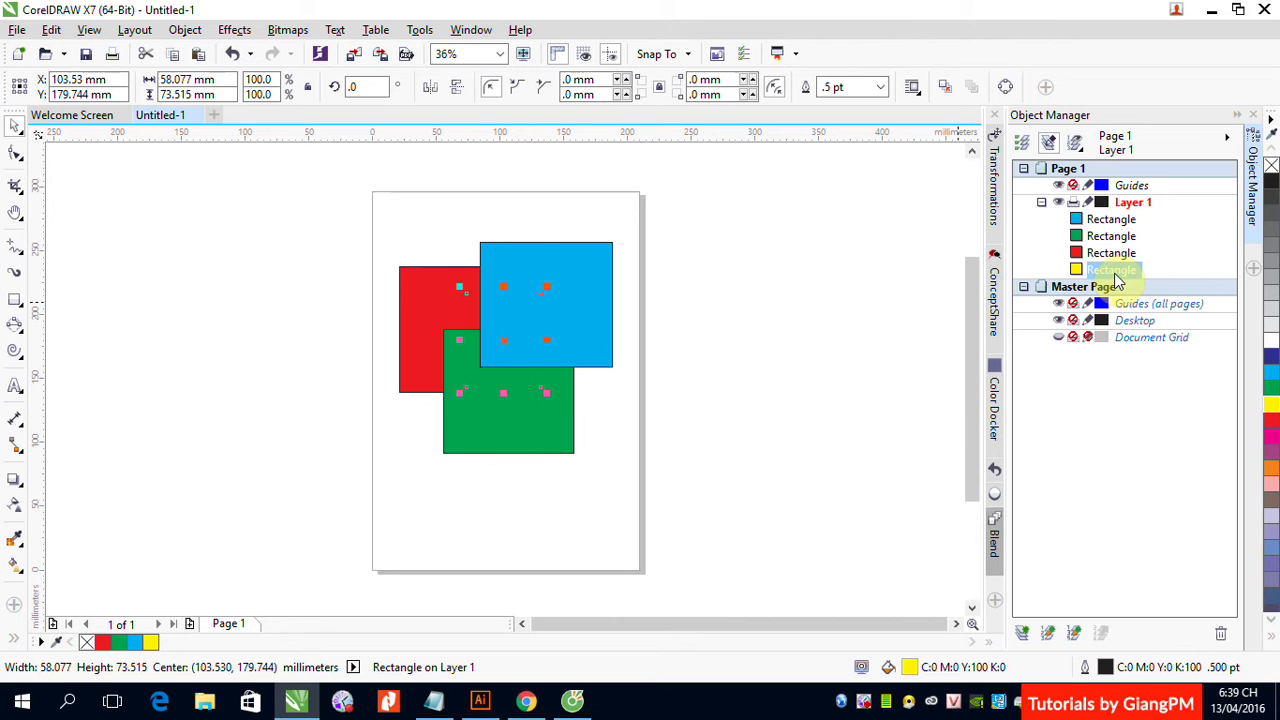
key("shift+Page_Up")
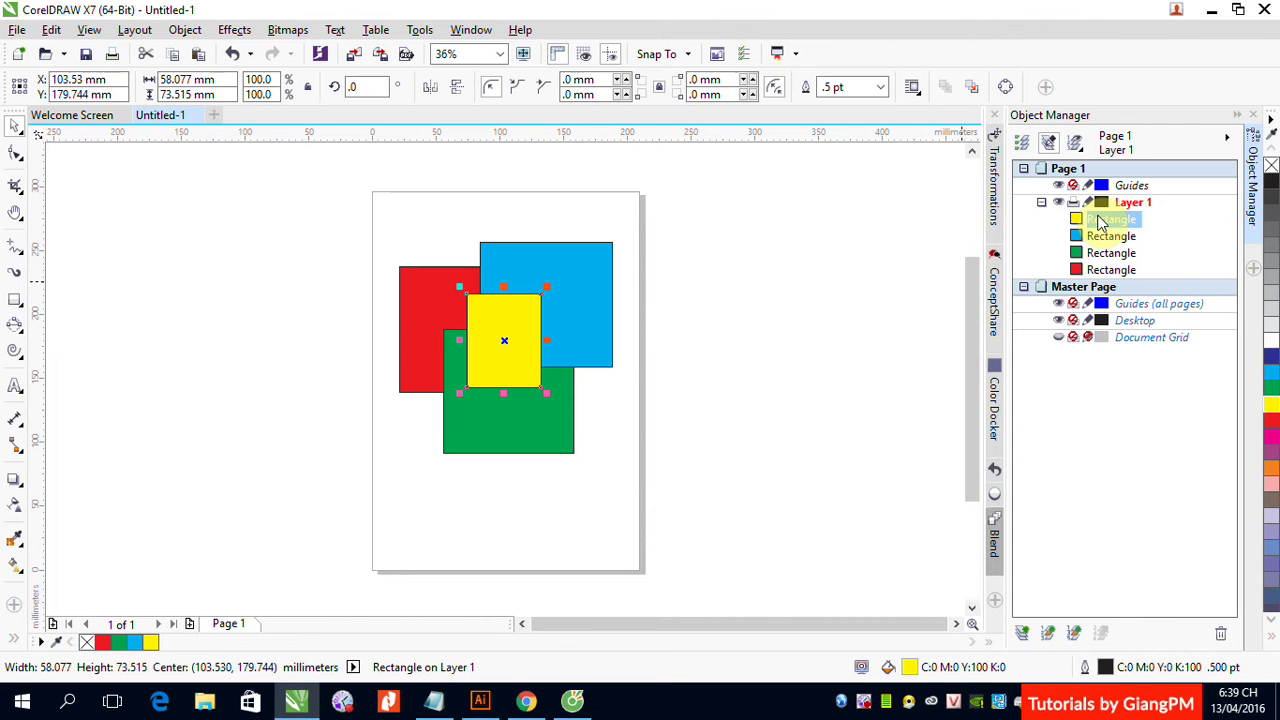
left_click_drag(1100, 222, 1143, 371)
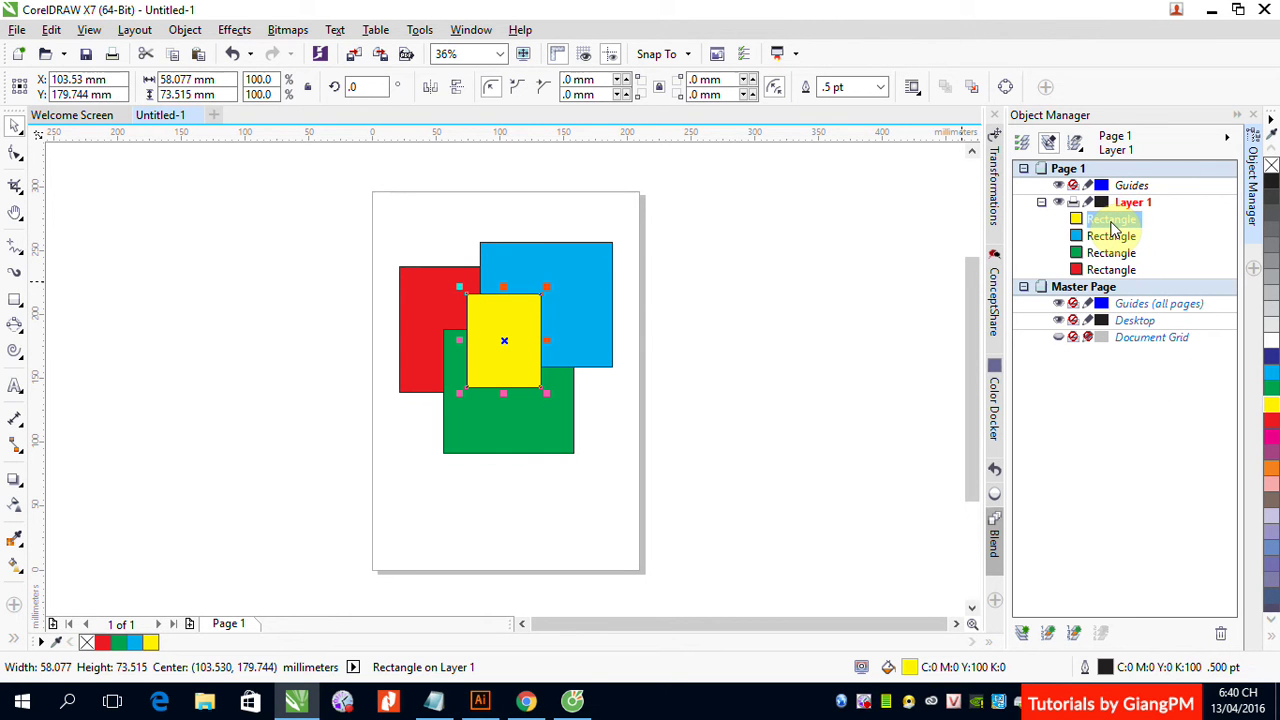
mouse_move(1113, 228)
left_mouse_down()
mouse_move(1128, 289)
mouse_move(1094, 229)
mouse_move(1112, 222)
mouse_move(1120, 252)
left_mouse_up()
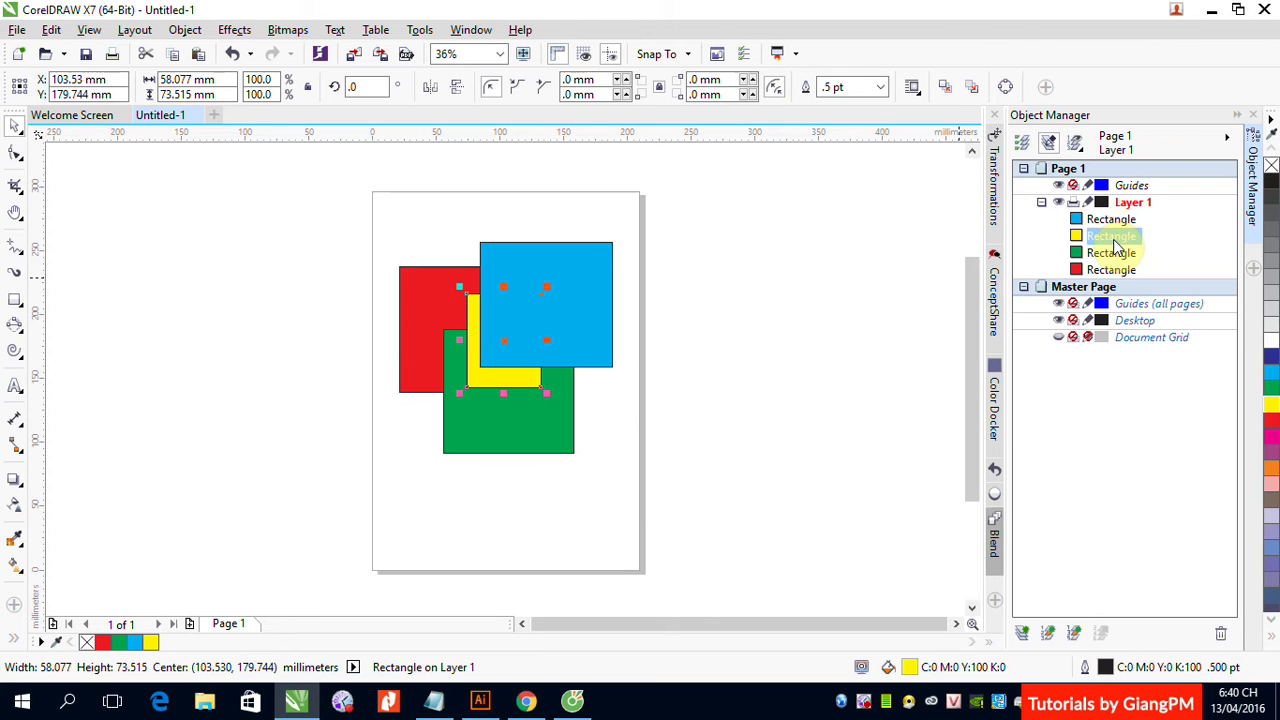
- Add a new layer above the one holding the rectangles, keeping its default name
left_click(1020, 634)
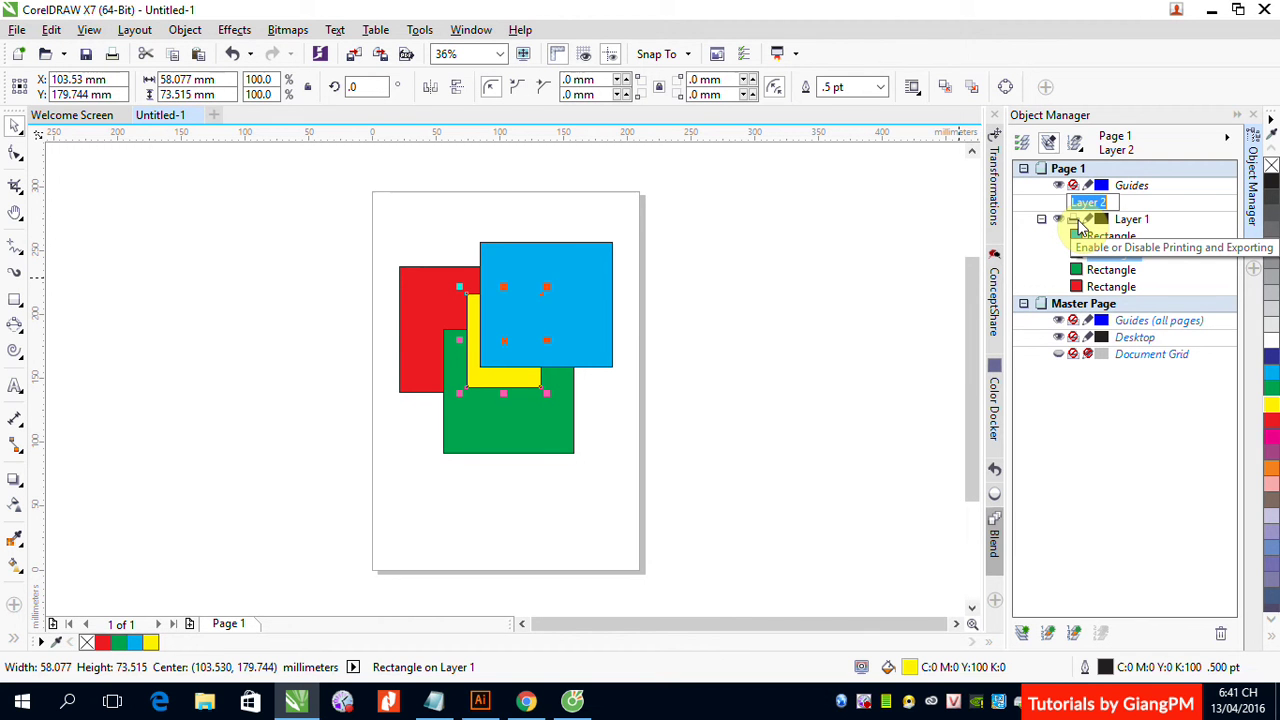
left_click(1128, 453)
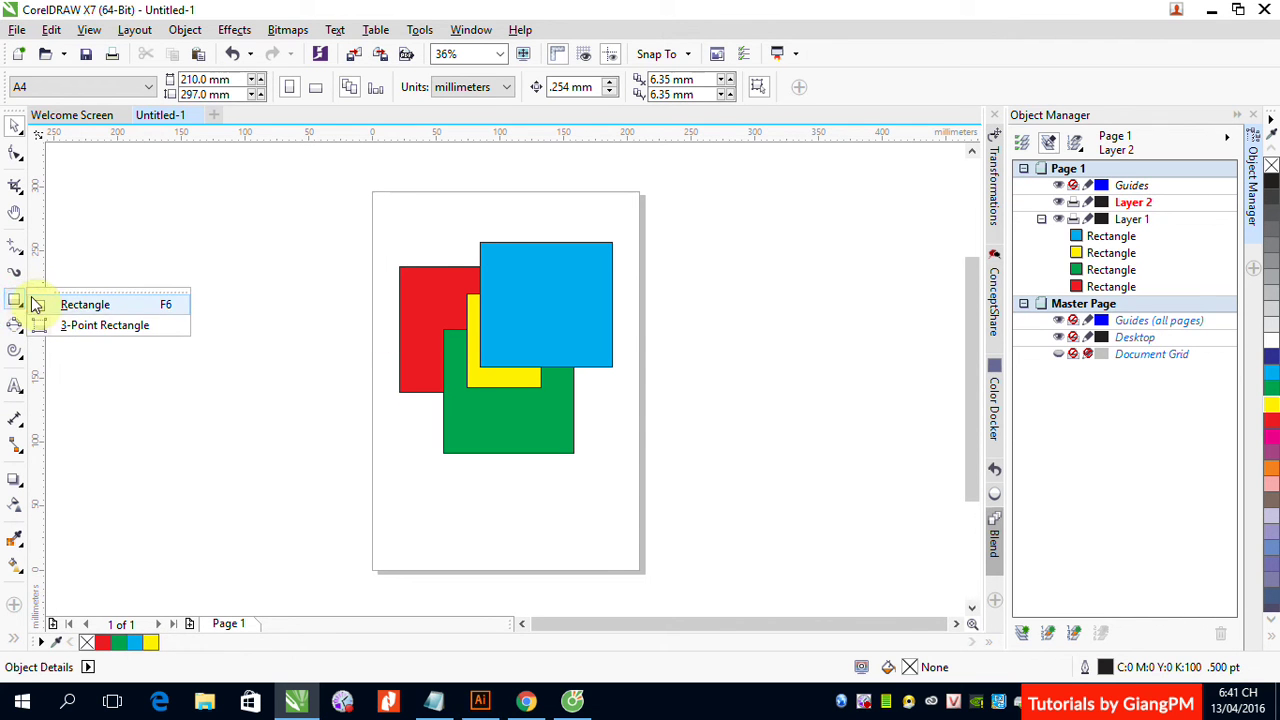
- Draw a magenta-filled ellipse about 87 mm across and an overlapping orange-filled one about 81 by 83 mm on Layer 2
mouse_move(17, 312)
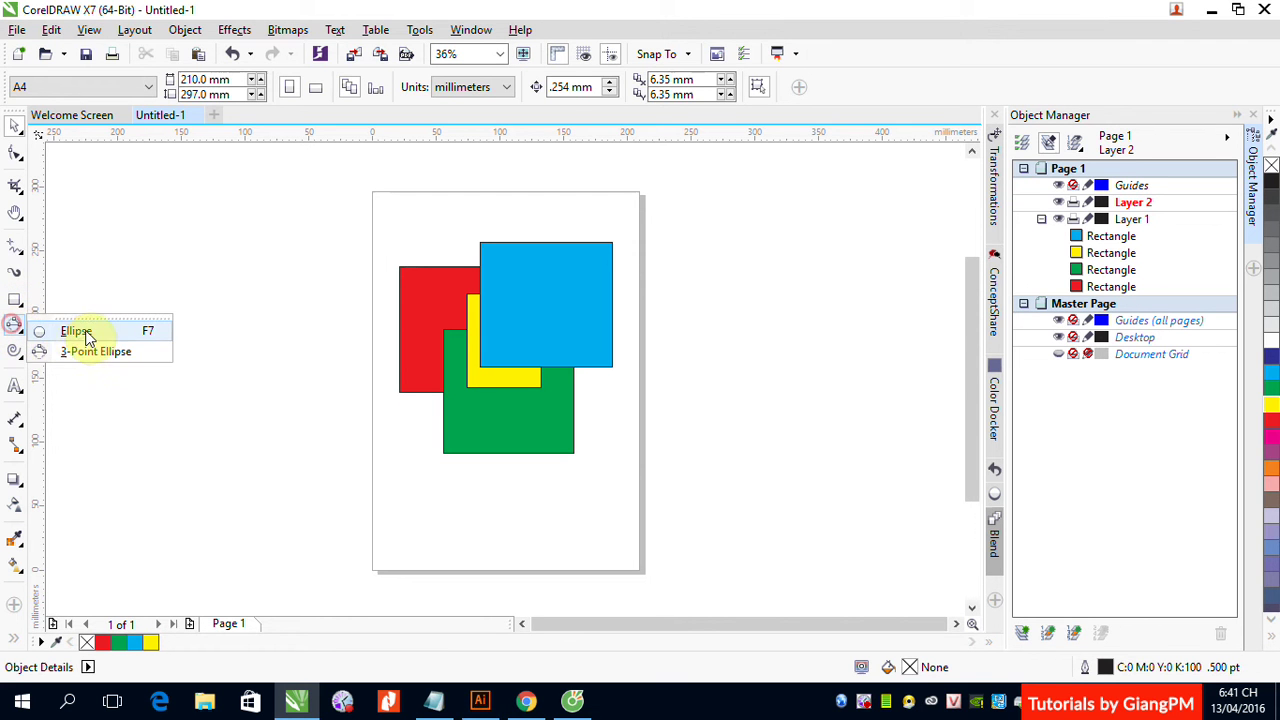
left_click(80, 333)
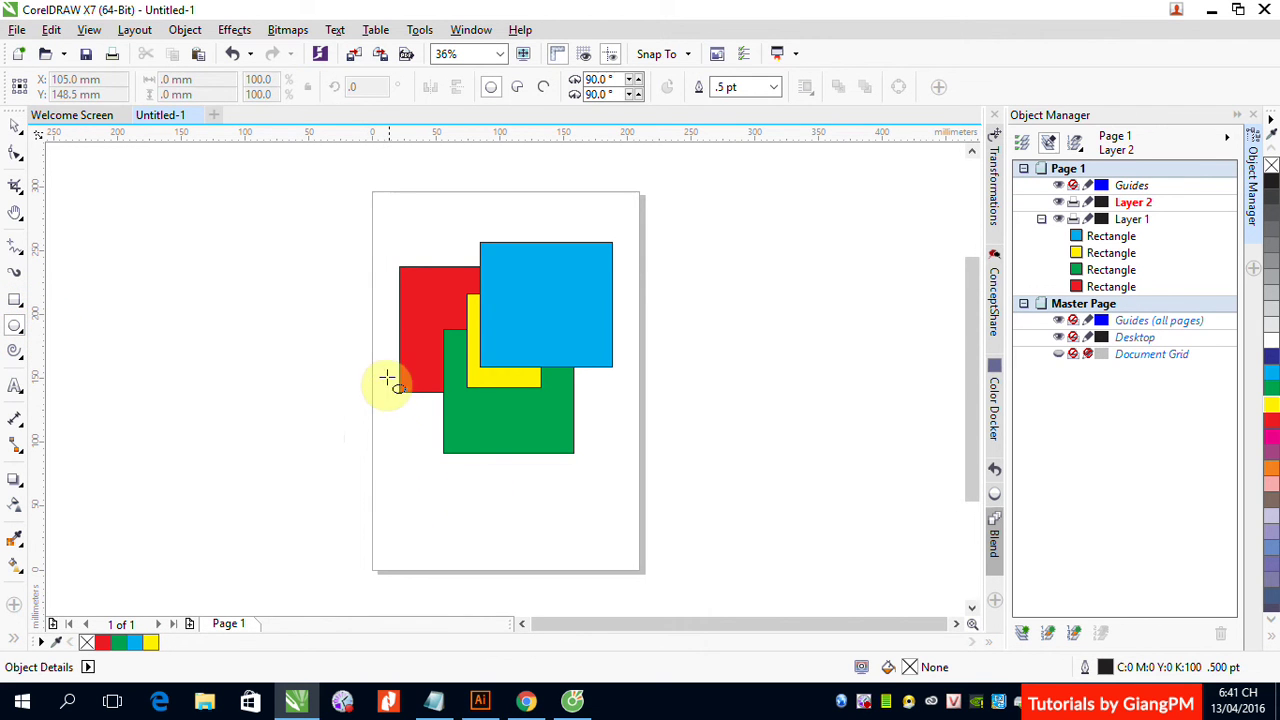
left_click_drag(349, 337, 462, 450)
left_click_drag(1270, 436, 420, 440)
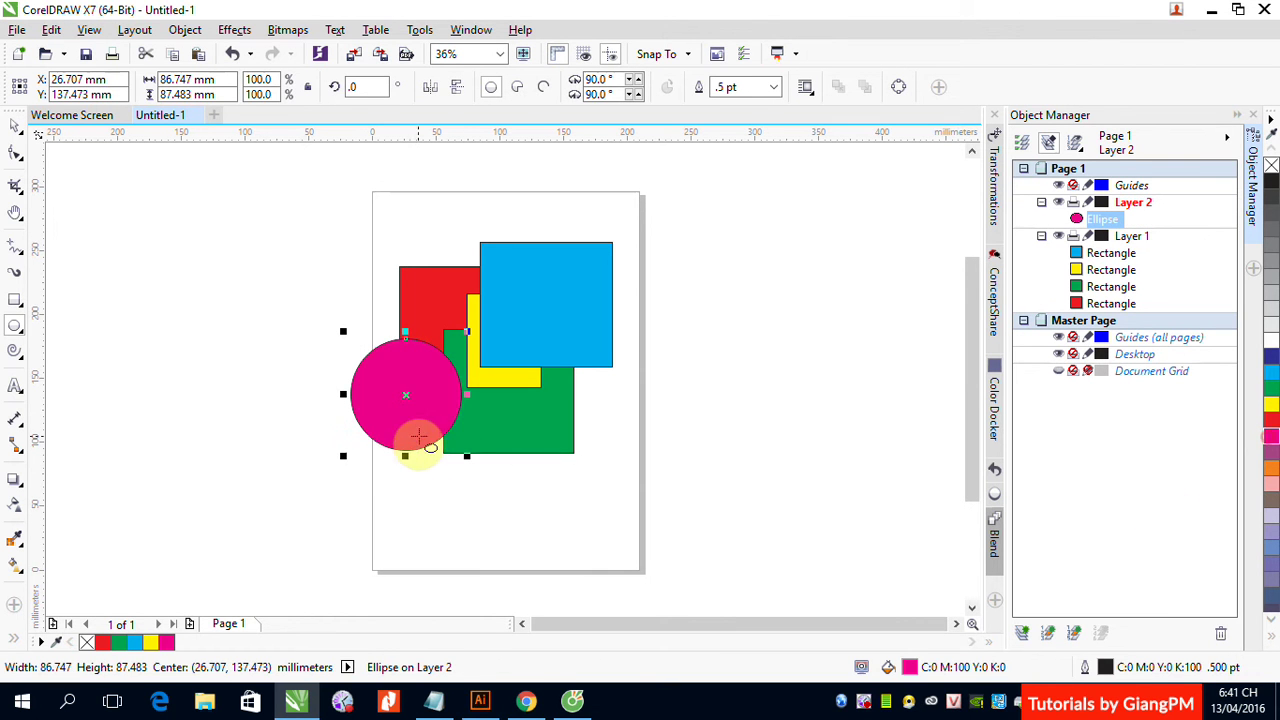
left_click_drag(405, 378, 509, 486)
left_click(1271, 467)
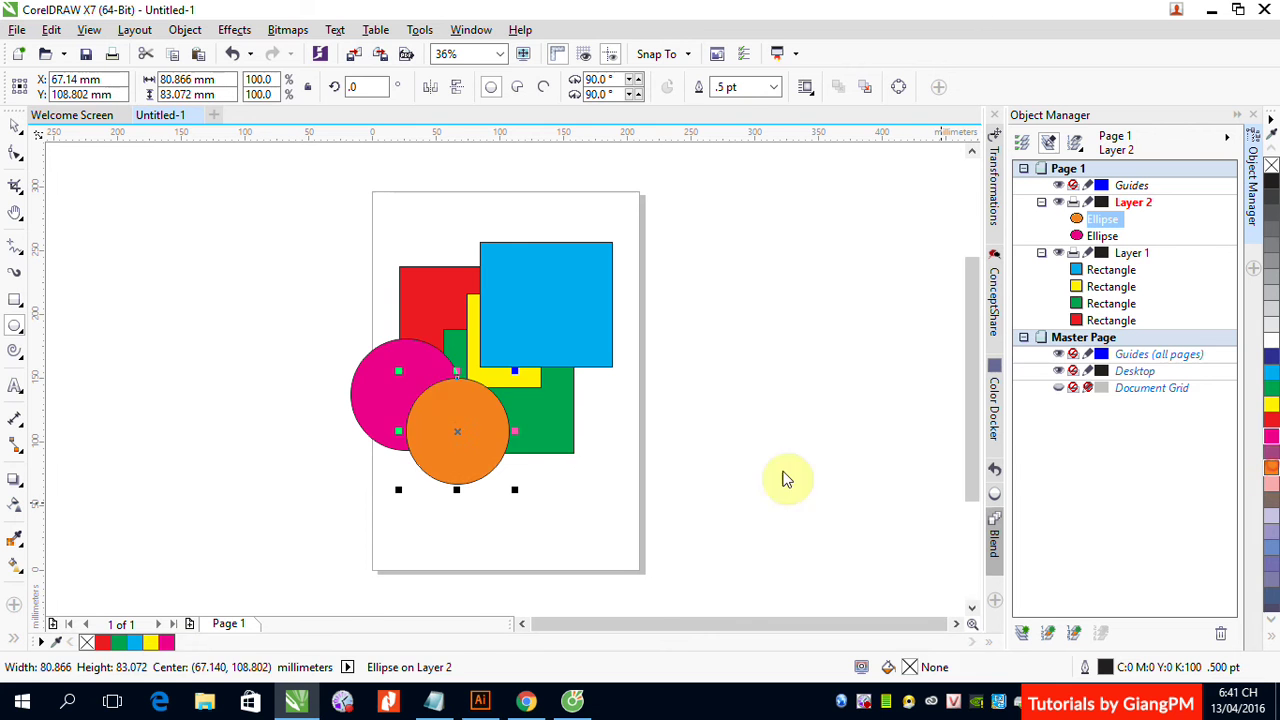
- Draw a slate-blue ellipse about 71 by 67 mm on Layer 2 and position it over the magenta and orange ellipses and the blue rectangle's corner
left_click_drag(414, 328, 504, 413)
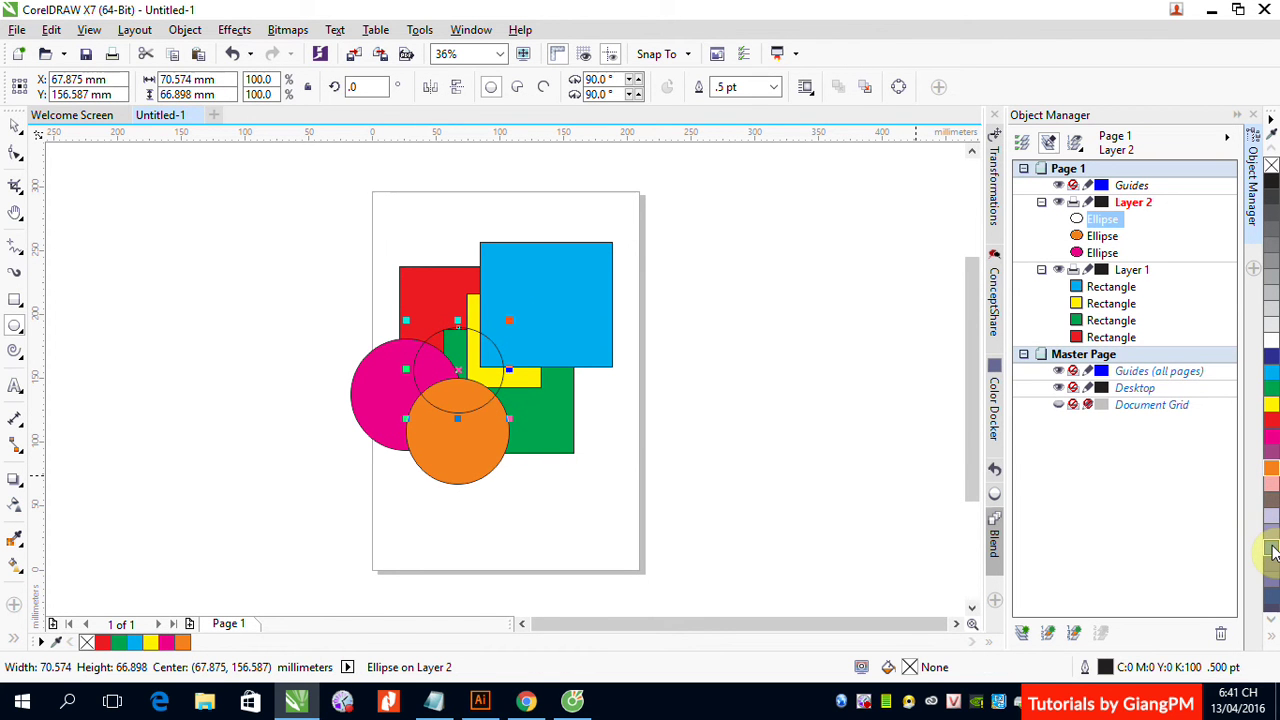
left_click(1273, 551)
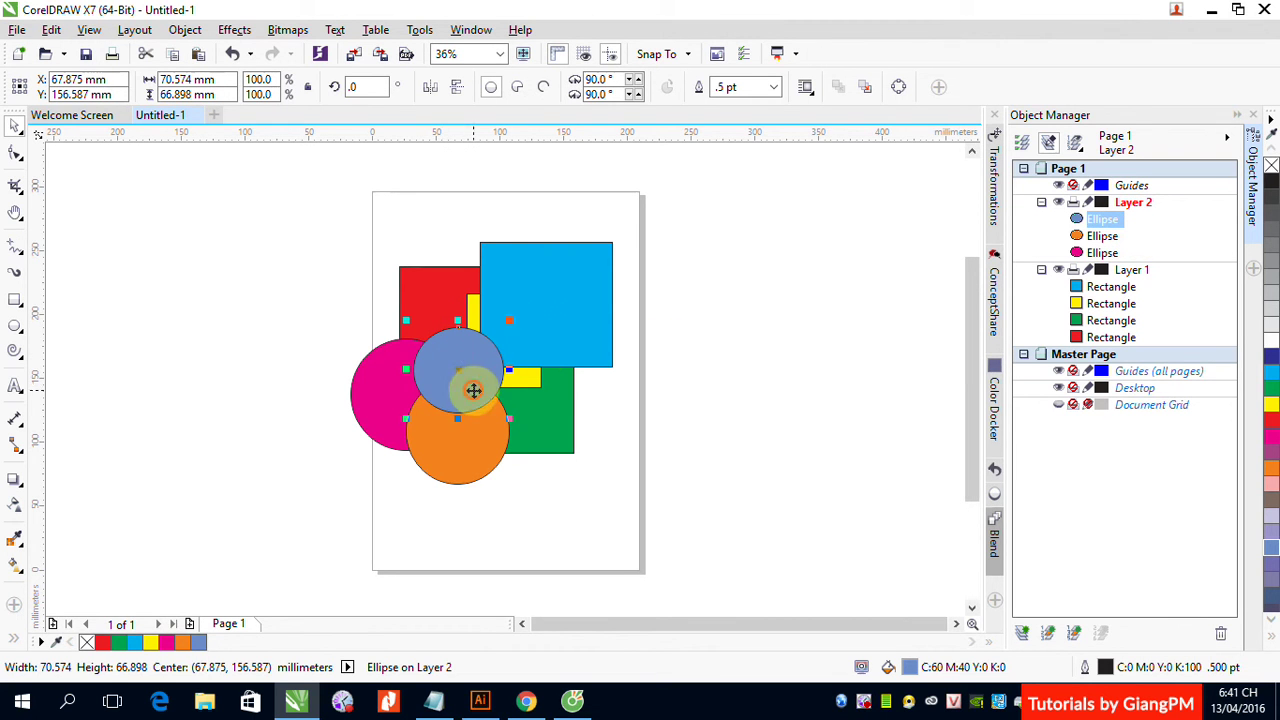
left_click_drag(492, 378, 581, 316)
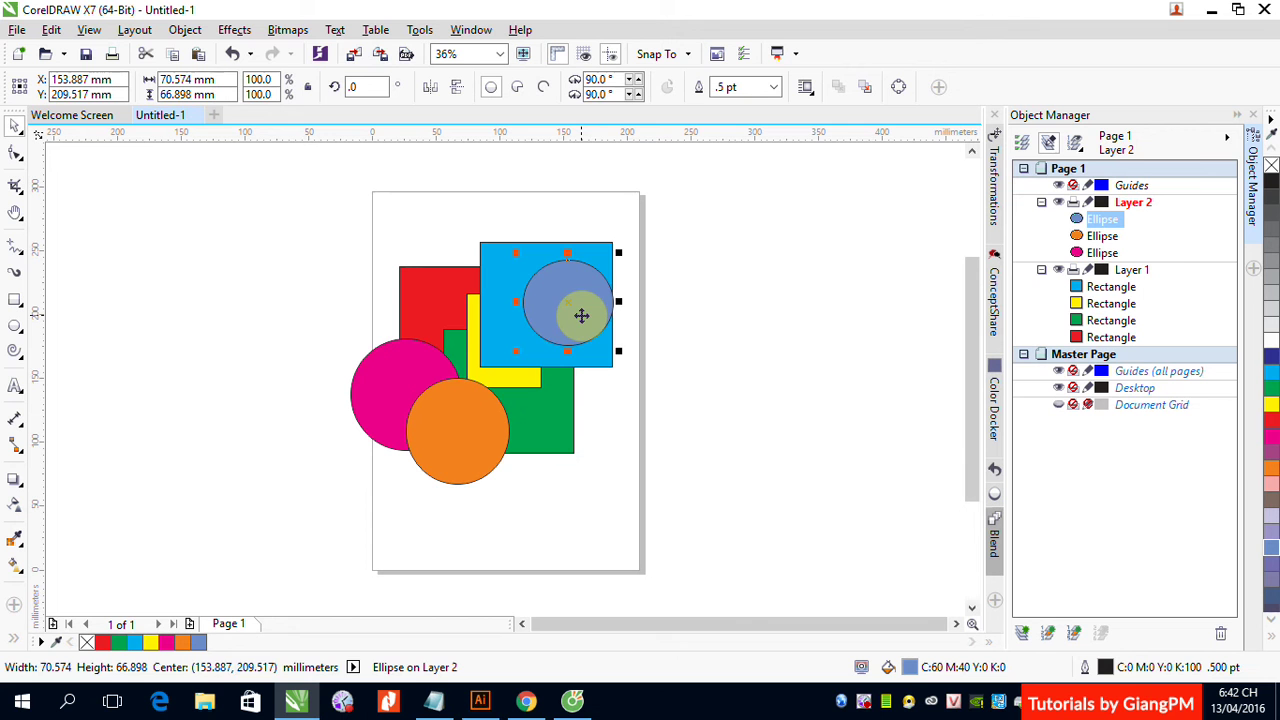
left_click_drag(581, 316, 485, 379)
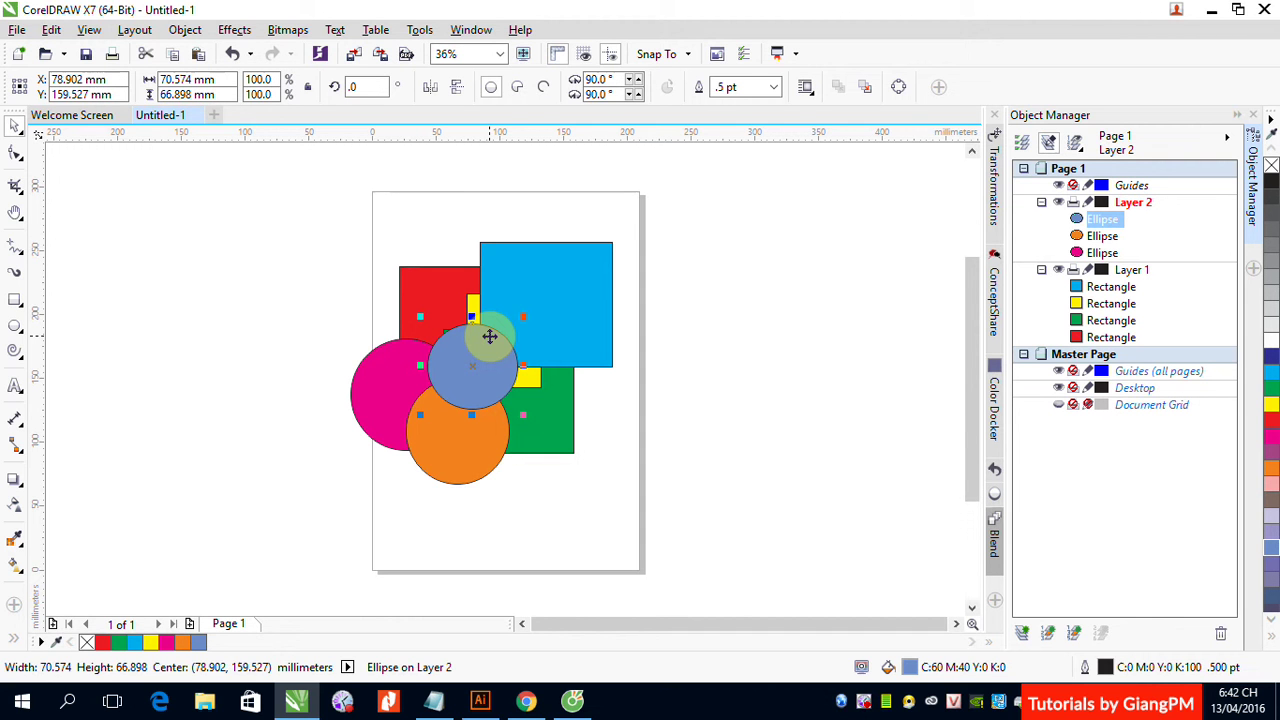
- Bring the red rectangle to the front of Layer 1, then move it to the top of Layer 2 in the Object Manager
left_click(1107, 340)
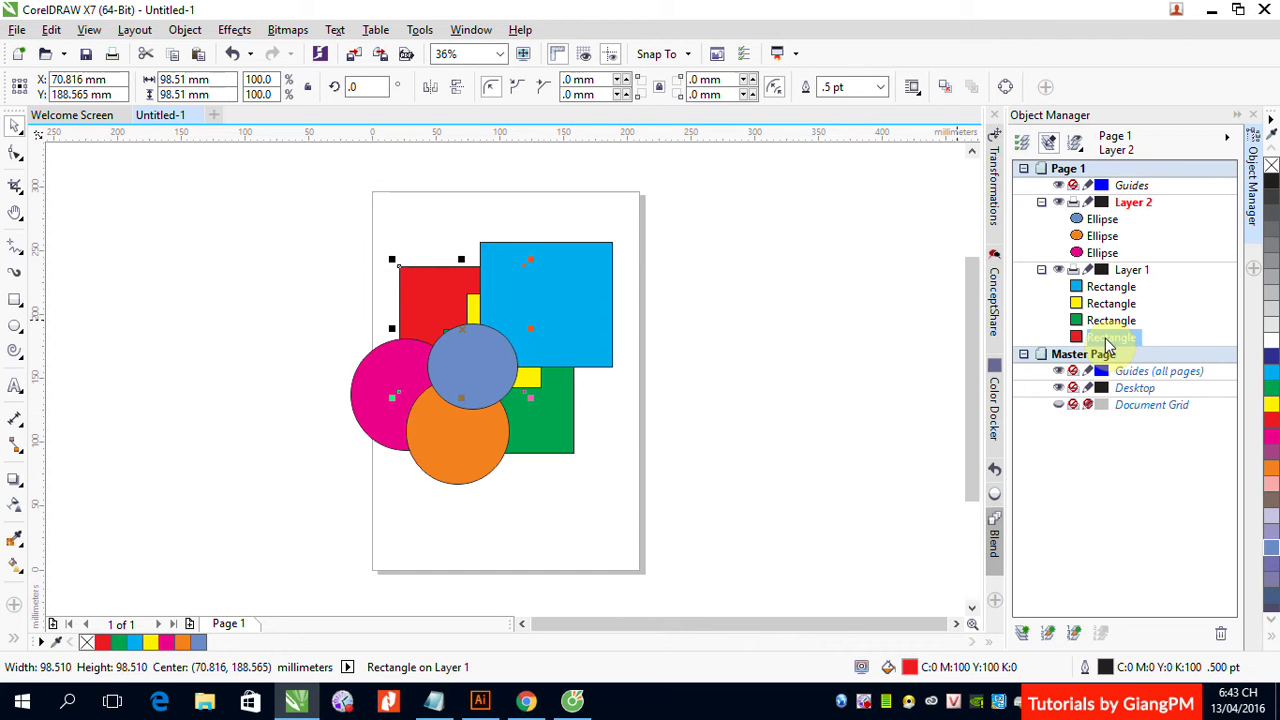
key("shift+Page_Up")
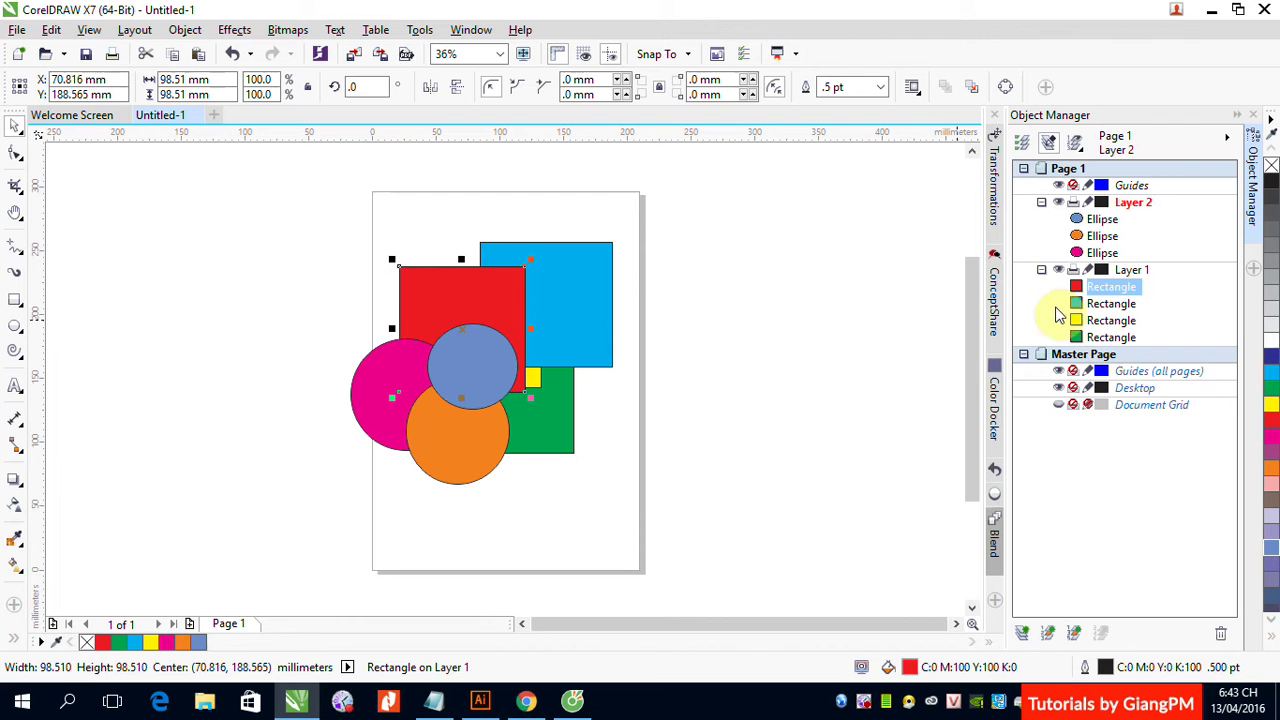
left_click_drag(1108, 291, 1096, 210)
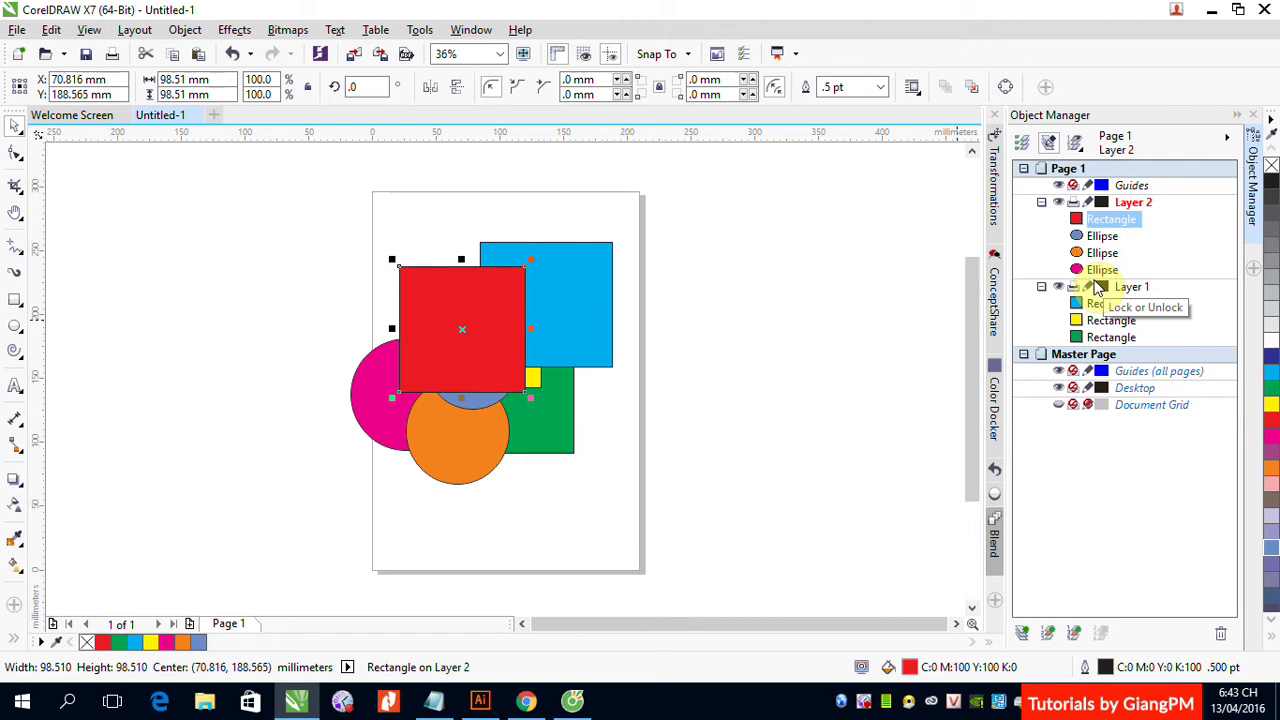
- Send the red rectangle back one level at a time, past all the ellipses, until it sits at the top of Layer 1
key("ctrl+Page_Down")
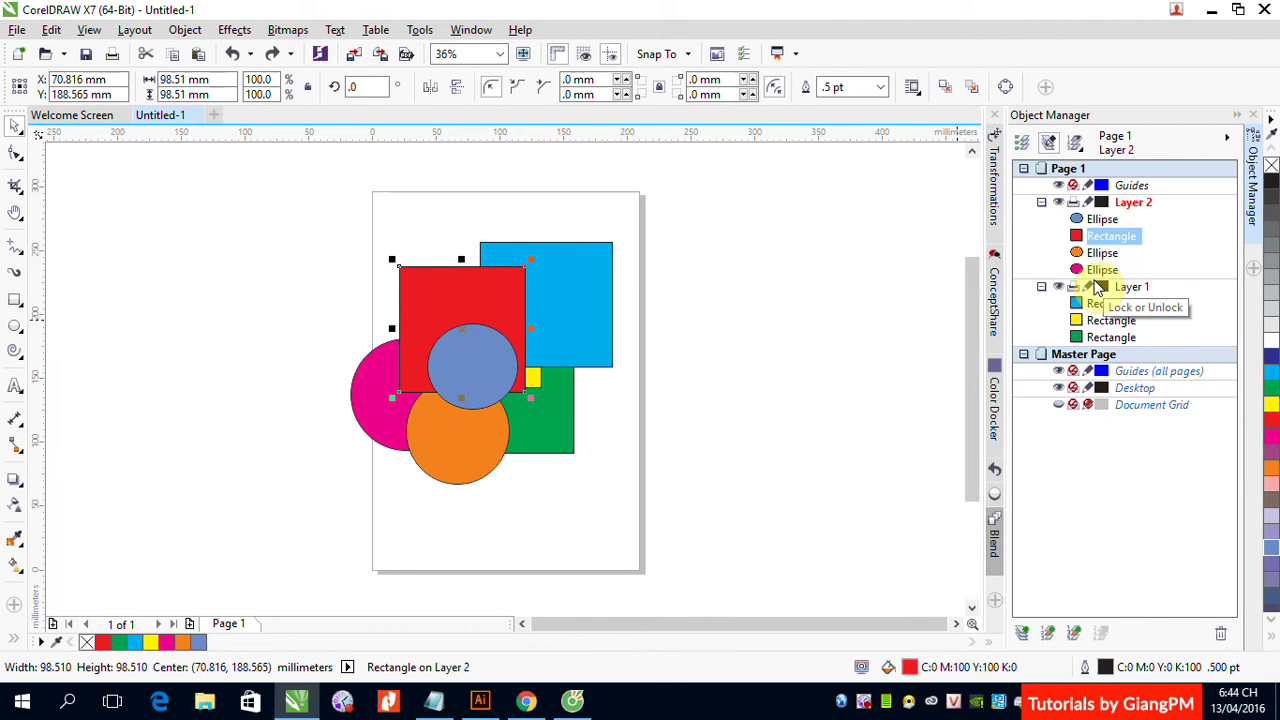
key("ctrl+Page_Down")
key("ctrl+Page_Down")
key("ctrl+Page_Down")
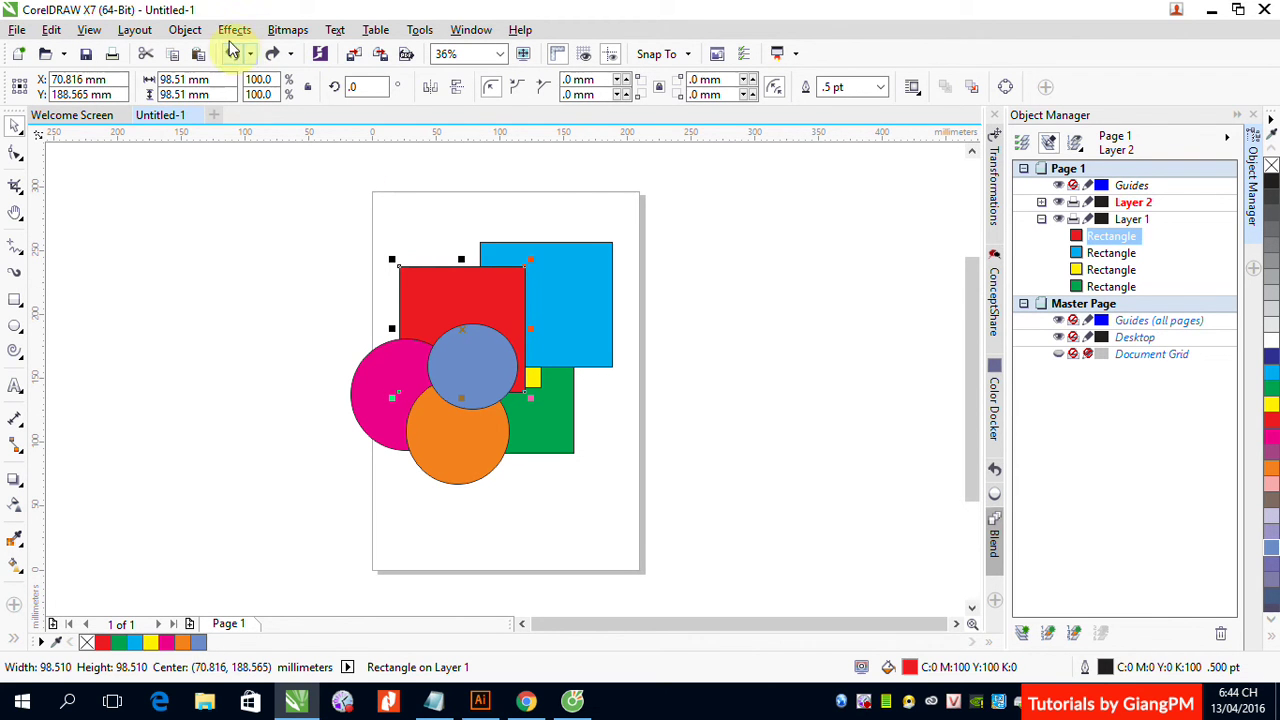
- Place the red rectangle directly in front of the orange ellipse with the In Front Of order command, accepting the move to another layer
left_click(186, 30)
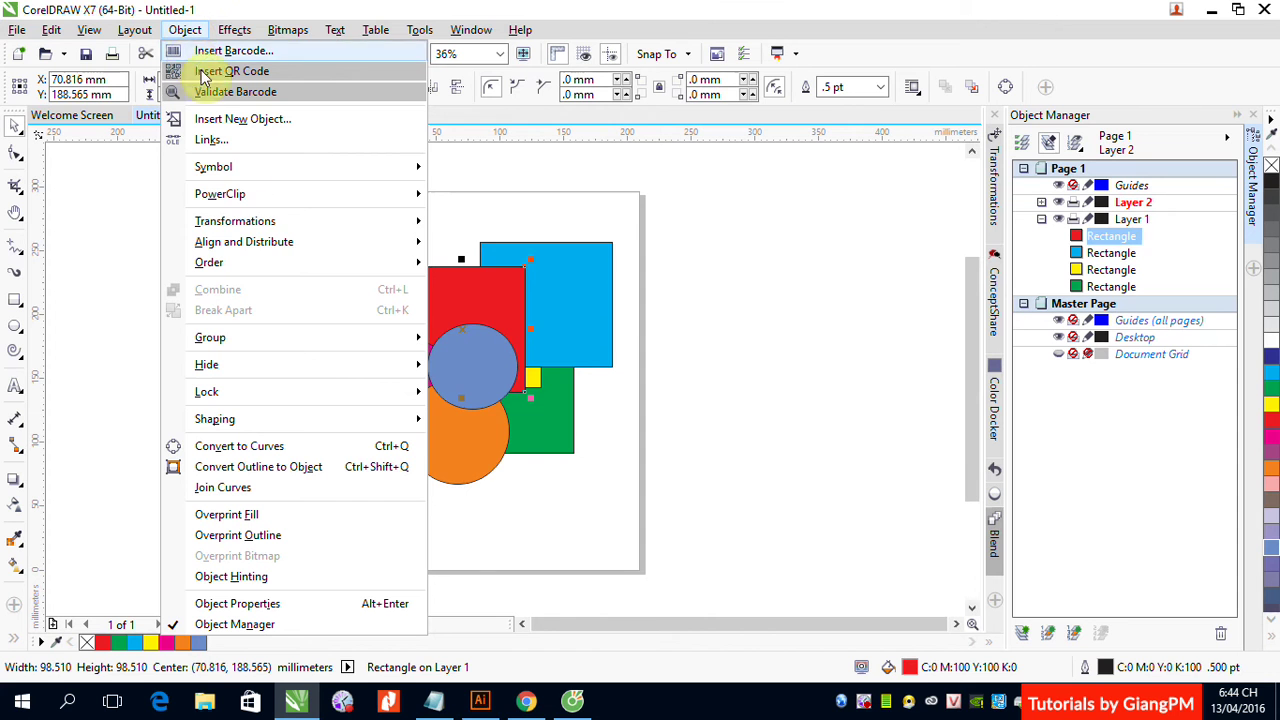
mouse_move(273, 265)
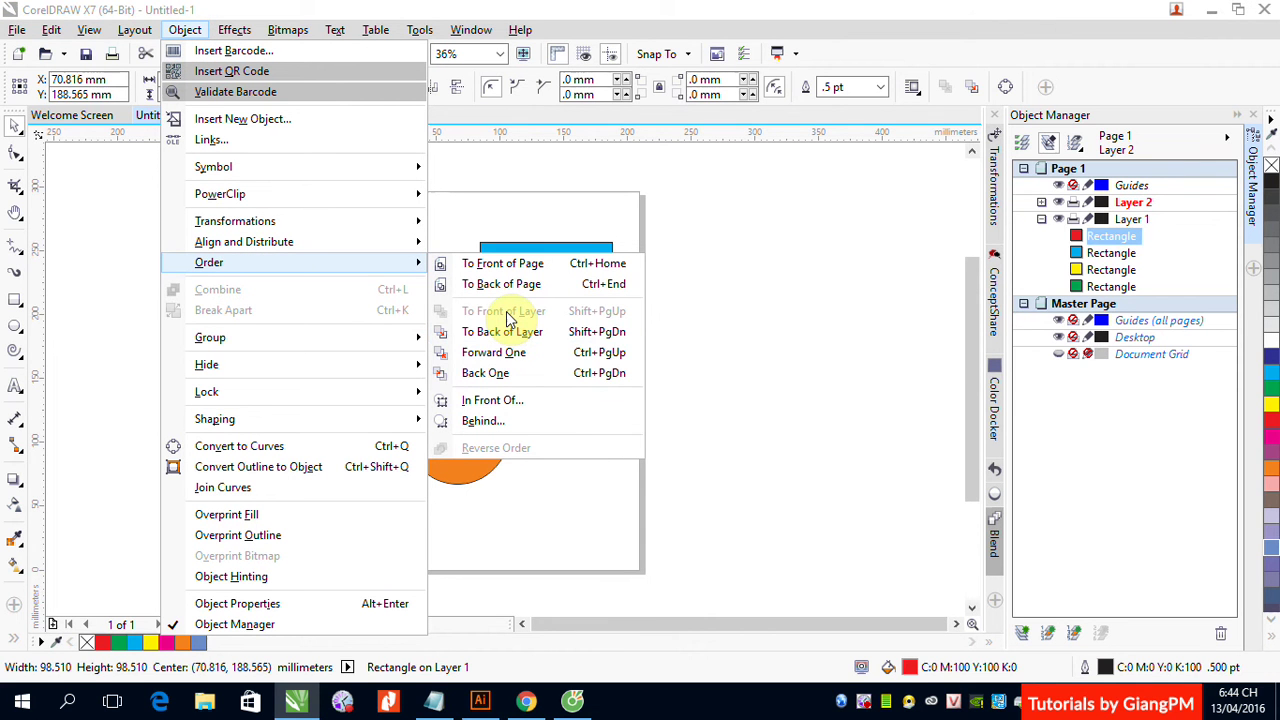
left_click(492, 400)
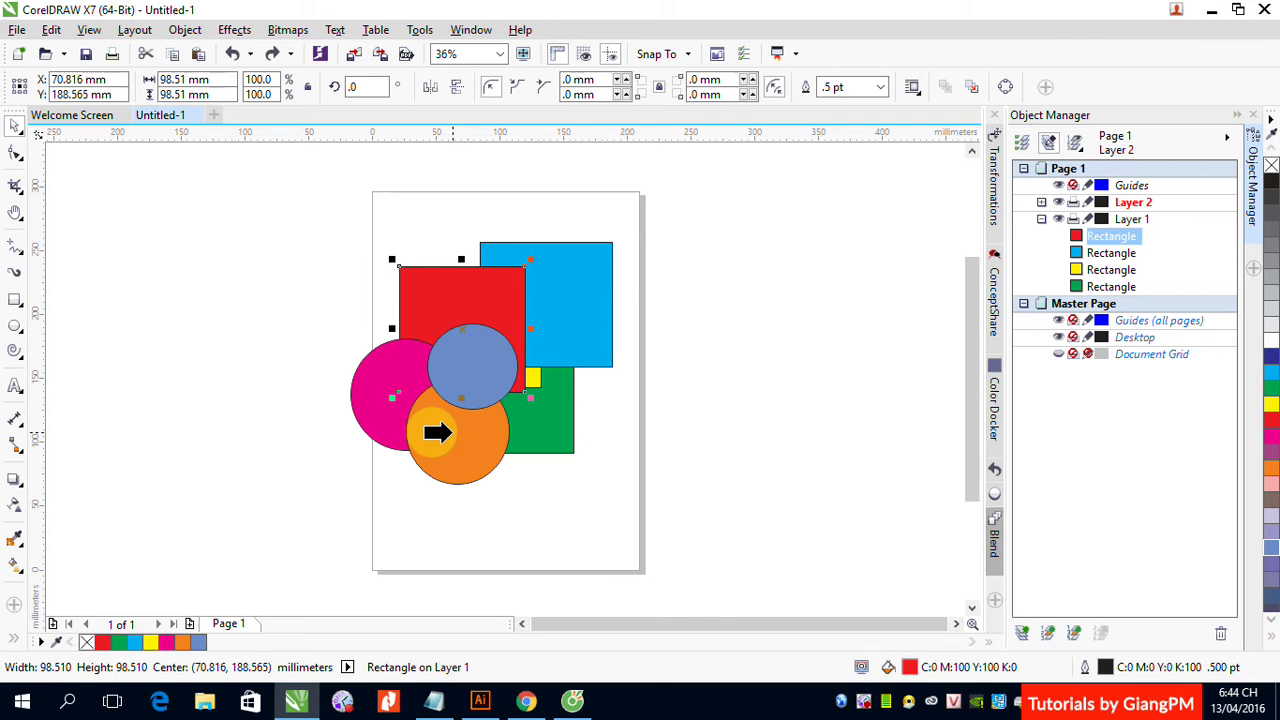
left_click(440, 432)
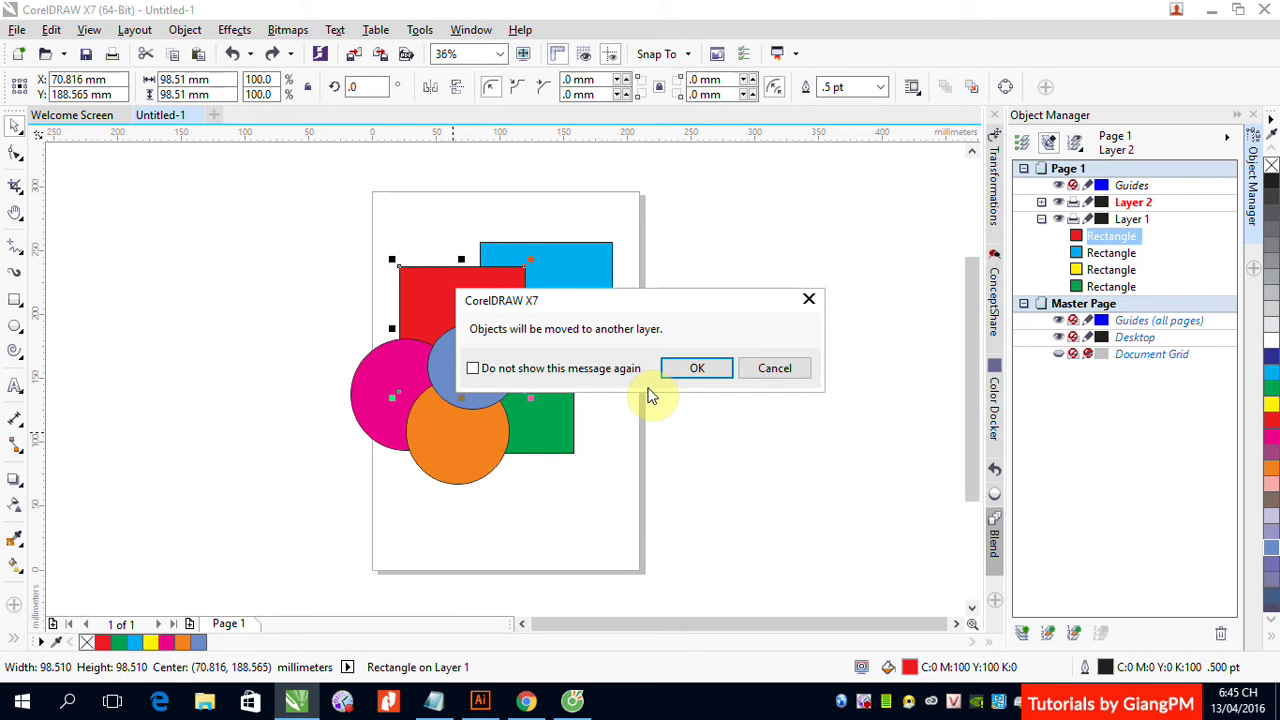
left_click(697, 370)
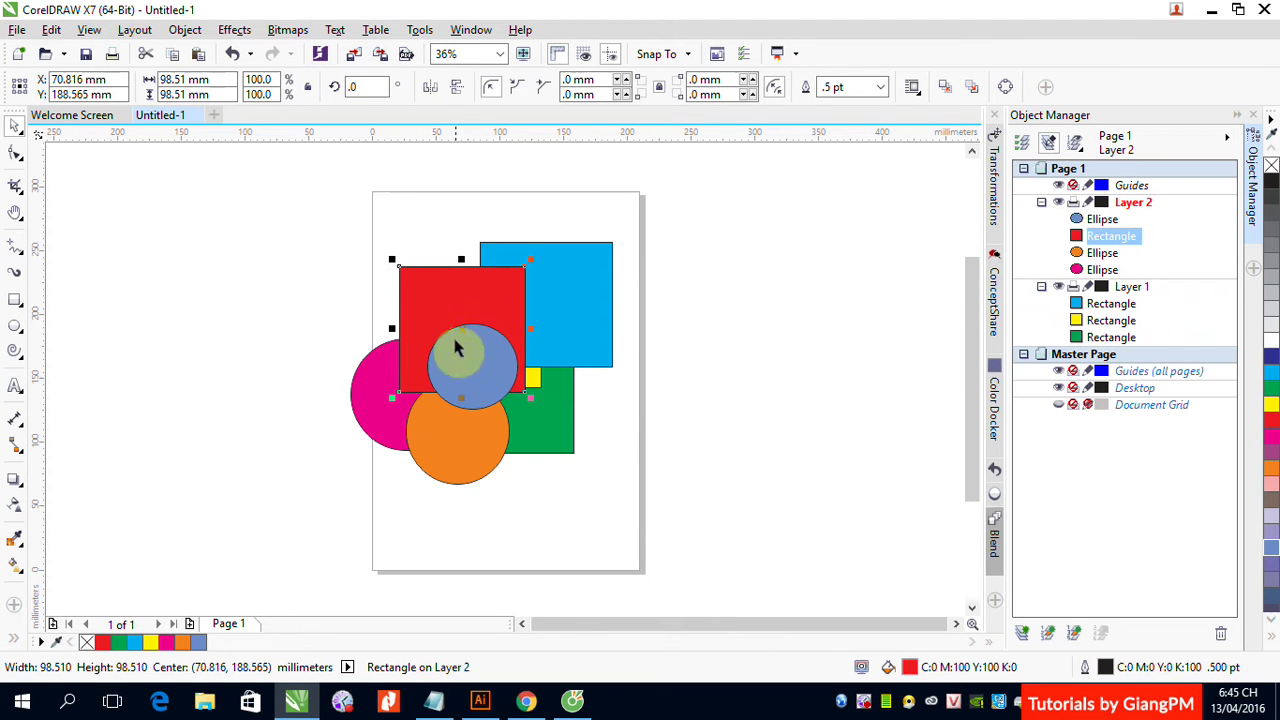
- Shift the red rectangle down about 18 mm and order it behind the green rectangle, accepting the move to another layer
left_click_drag(412, 373, 414, 398)
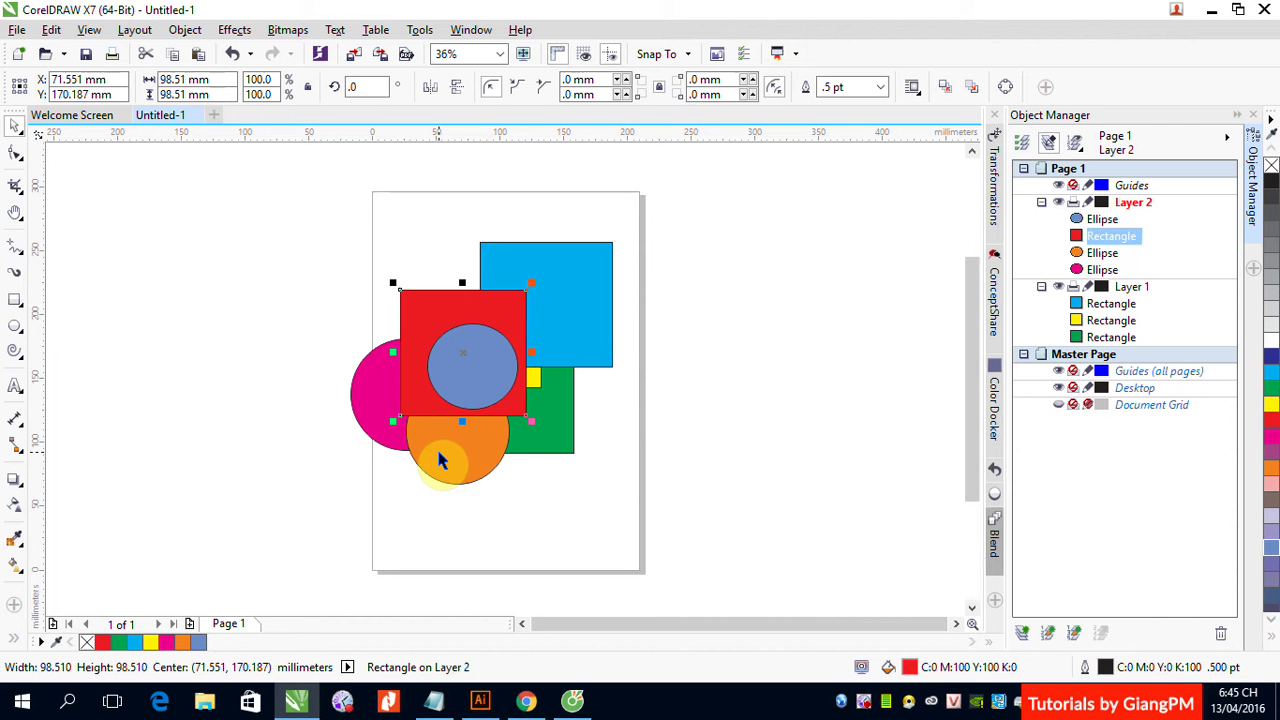
left_click(185, 30)
mouse_move(250, 263)
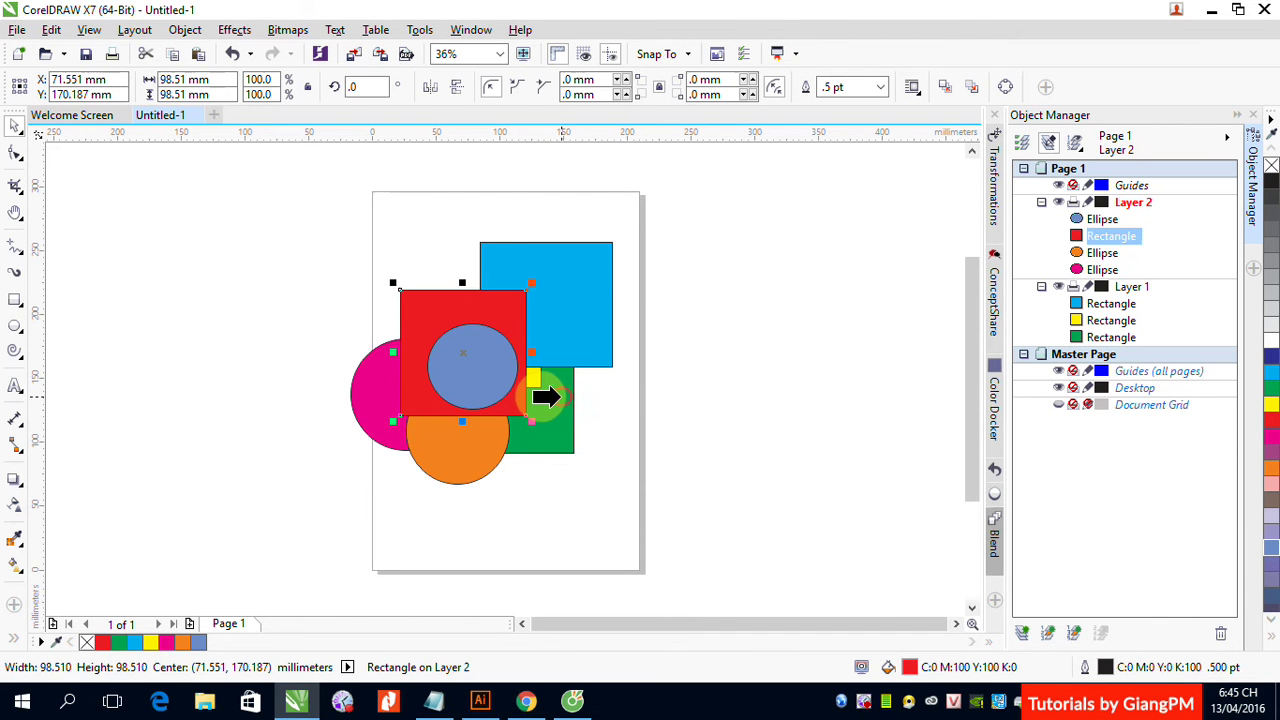
left_click(558, 397)
left_click(694, 366)
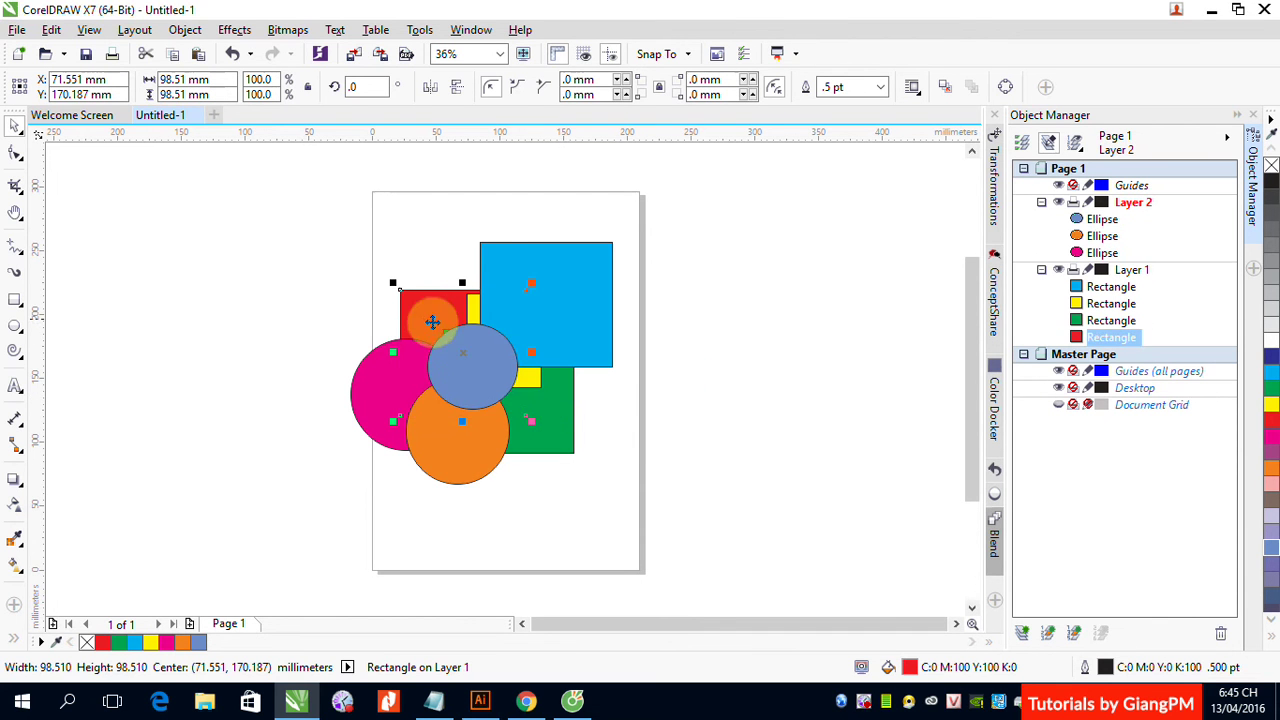
- Move the red rectangle to the page's right edge, overlapping the green rectangle's lower corner, and bring it to the front of the page
left_click_drag(432, 327, 577, 411)
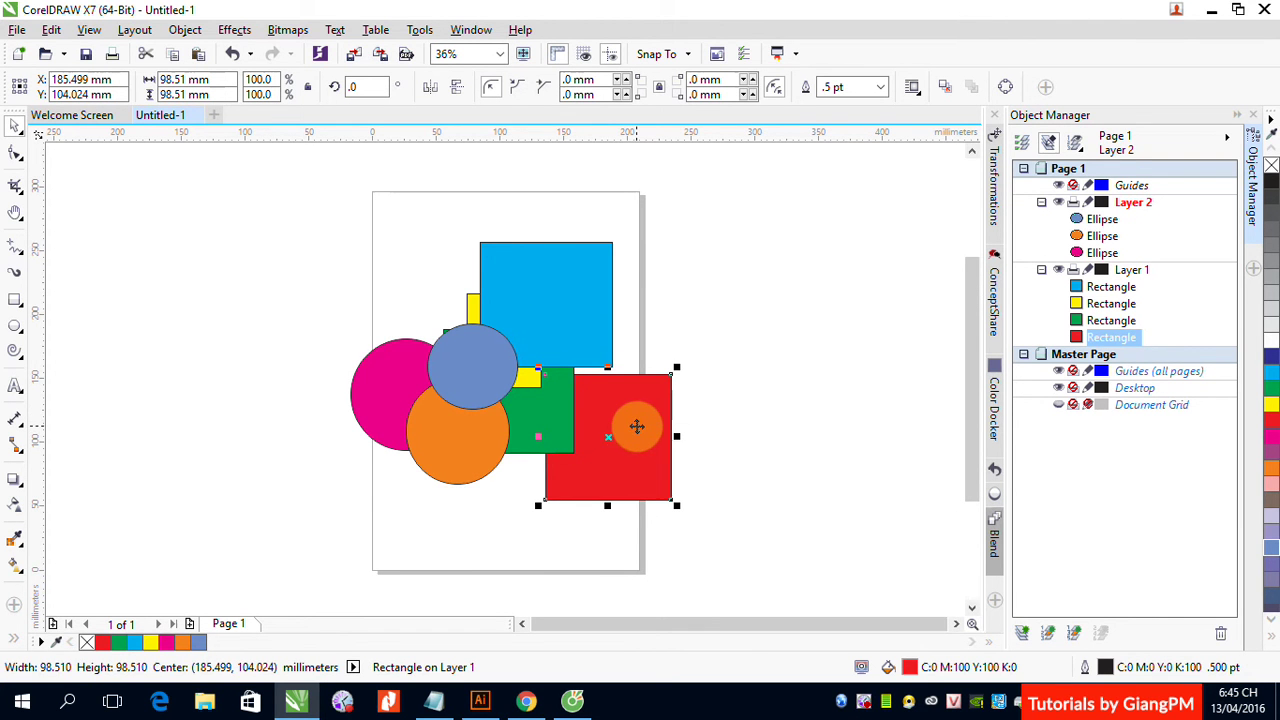
left_click_drag(634, 425, 605, 437)
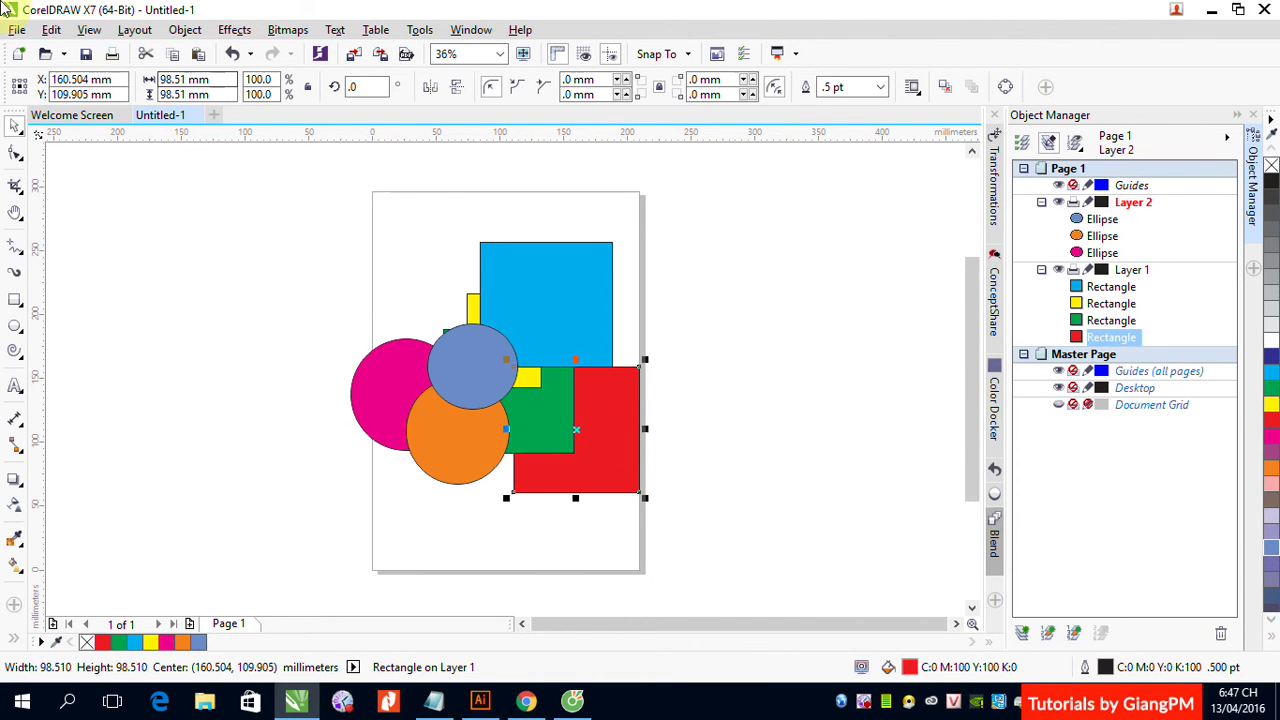
left_click(183, 30)
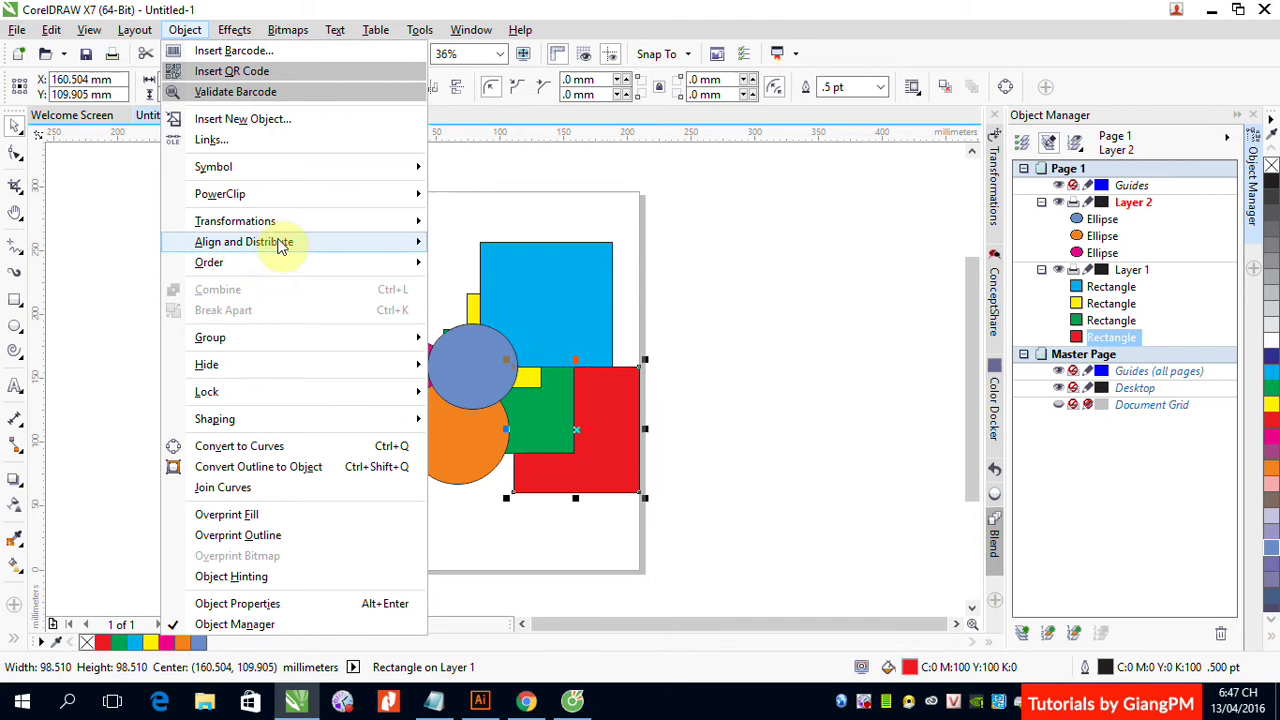
left_click(283, 262)
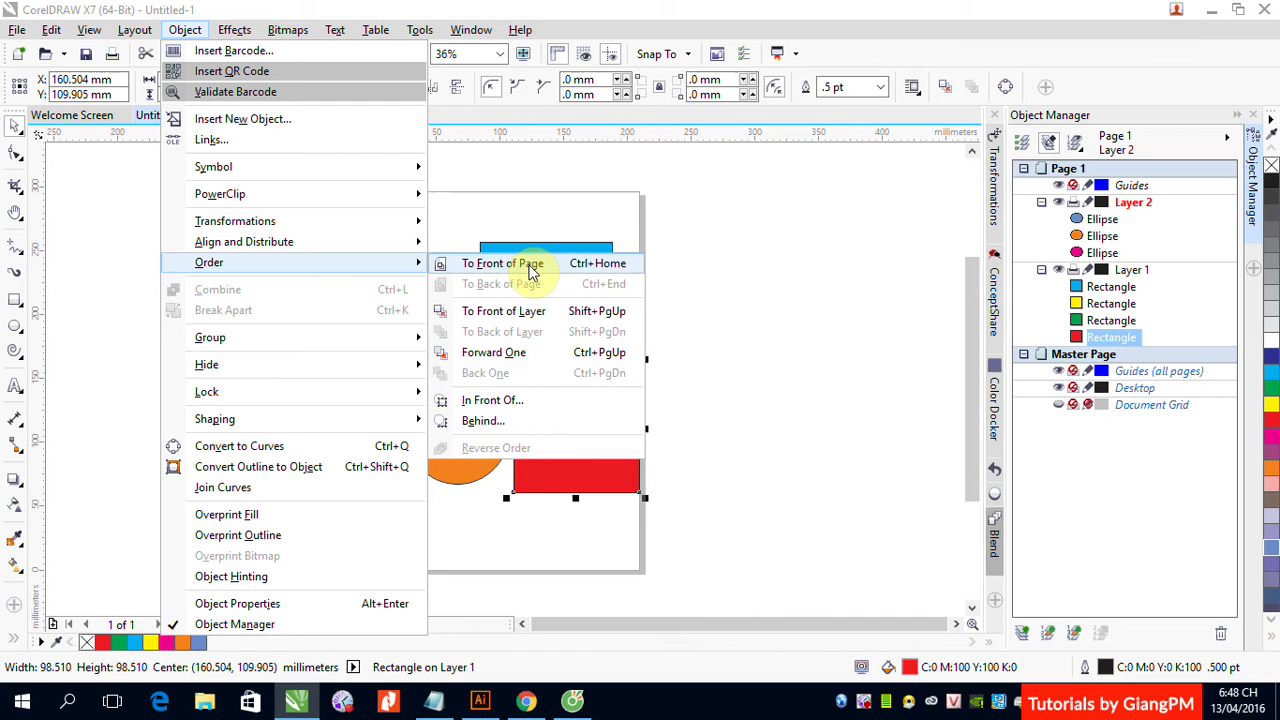
left_click(524, 266)
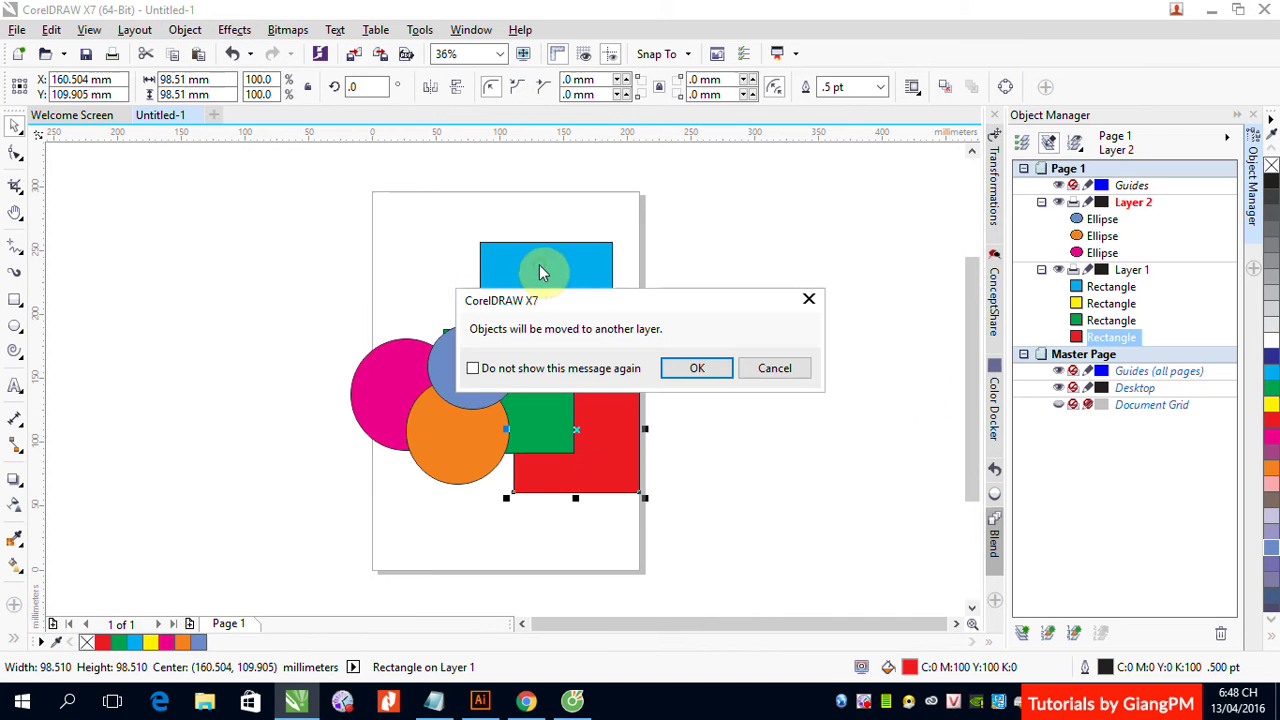
left_click(714, 370)
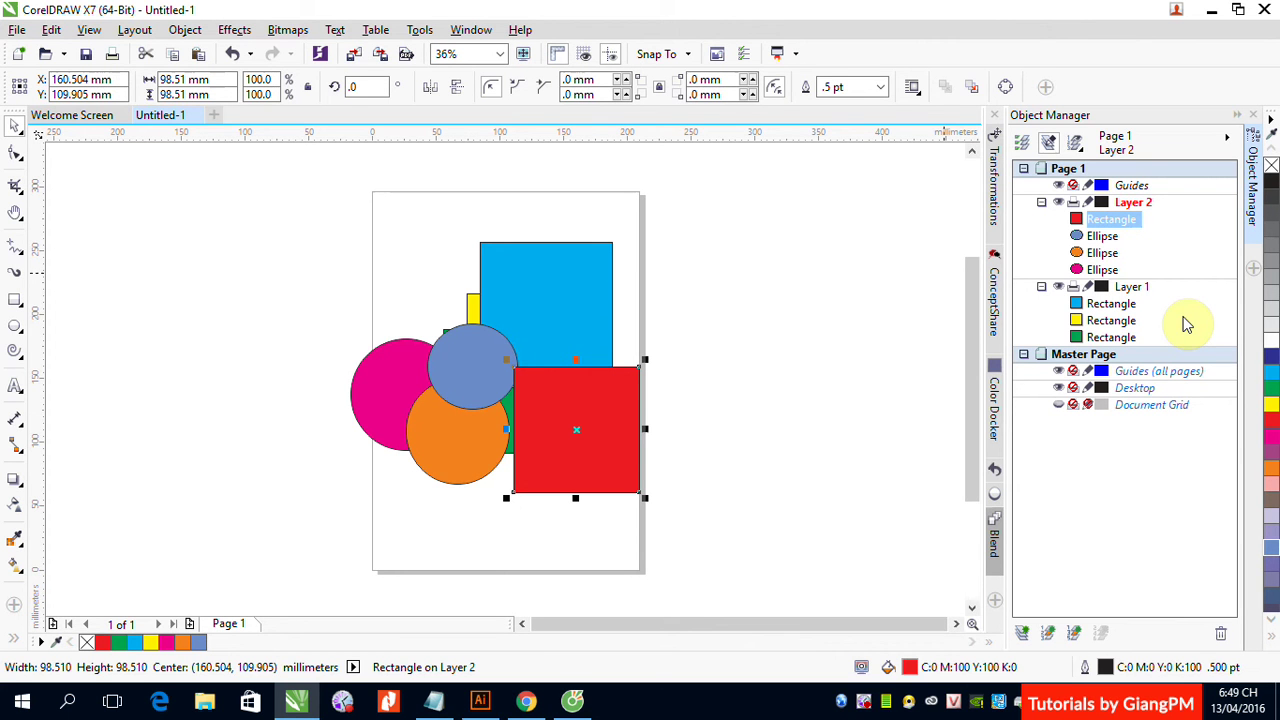
- Collapse the object lists of Layer 2 and Layer 1 in the Object Manager, then expand Layer 2 again
left_click(1042, 203)
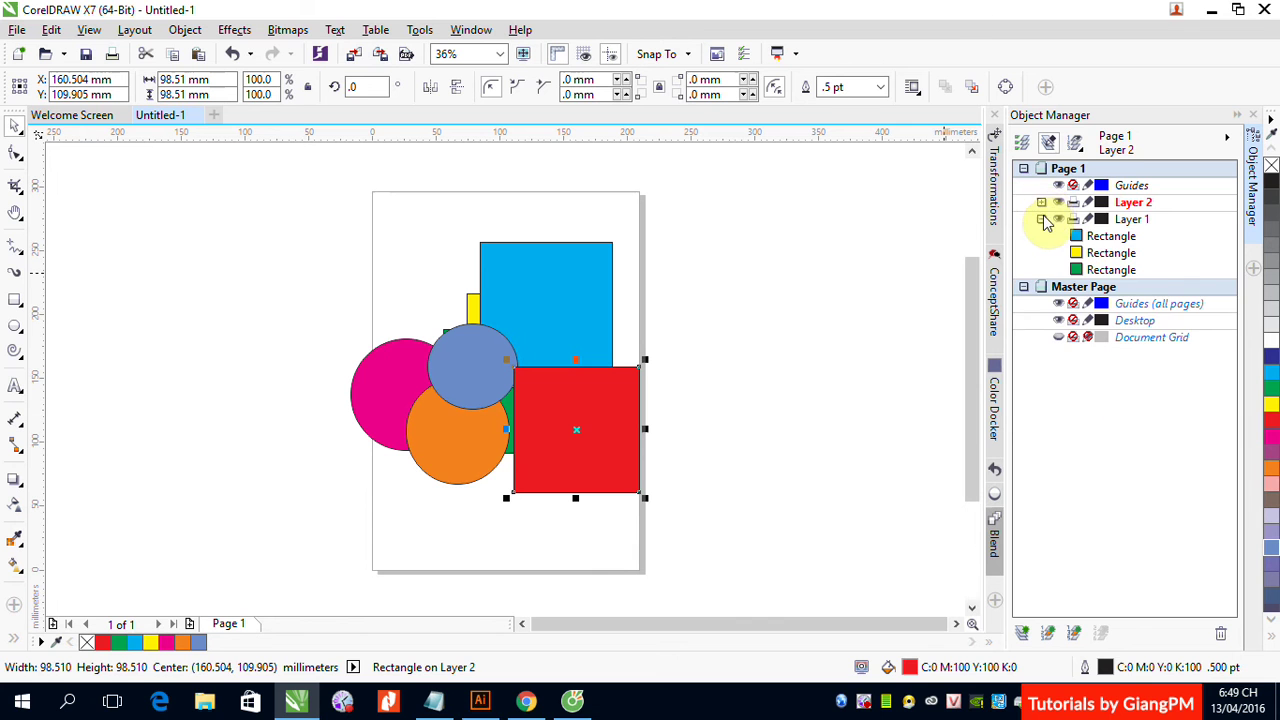
left_click(1041, 220)
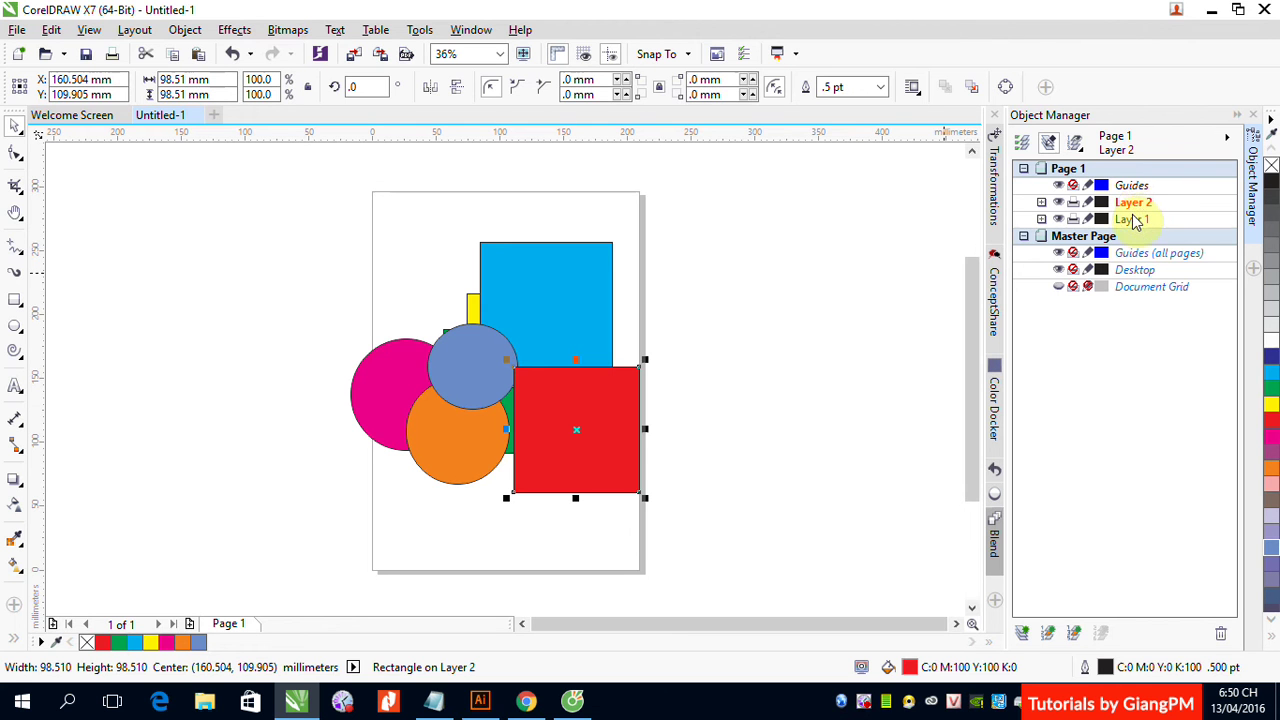
left_click(1041, 202)
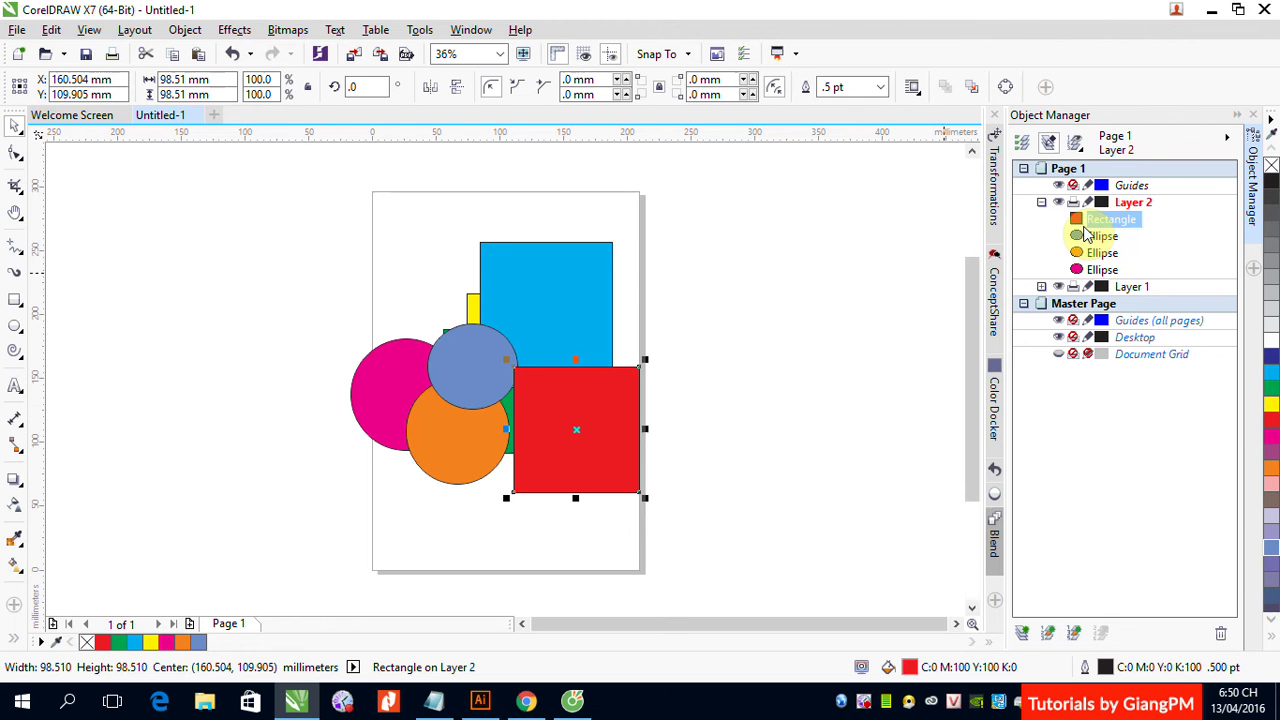
- Toggle the visibility of Layer 2 off and on several times, leaving the layer hidden
left_click(1058, 203)
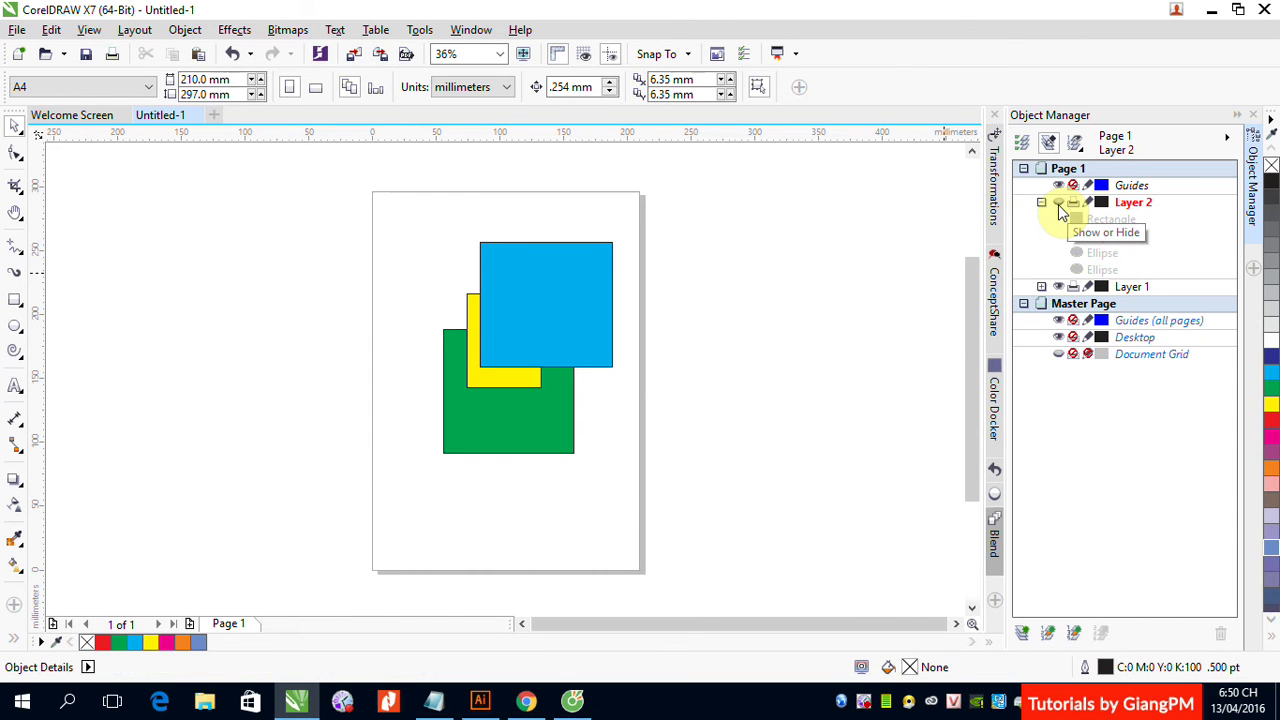
left_click(1058, 204)
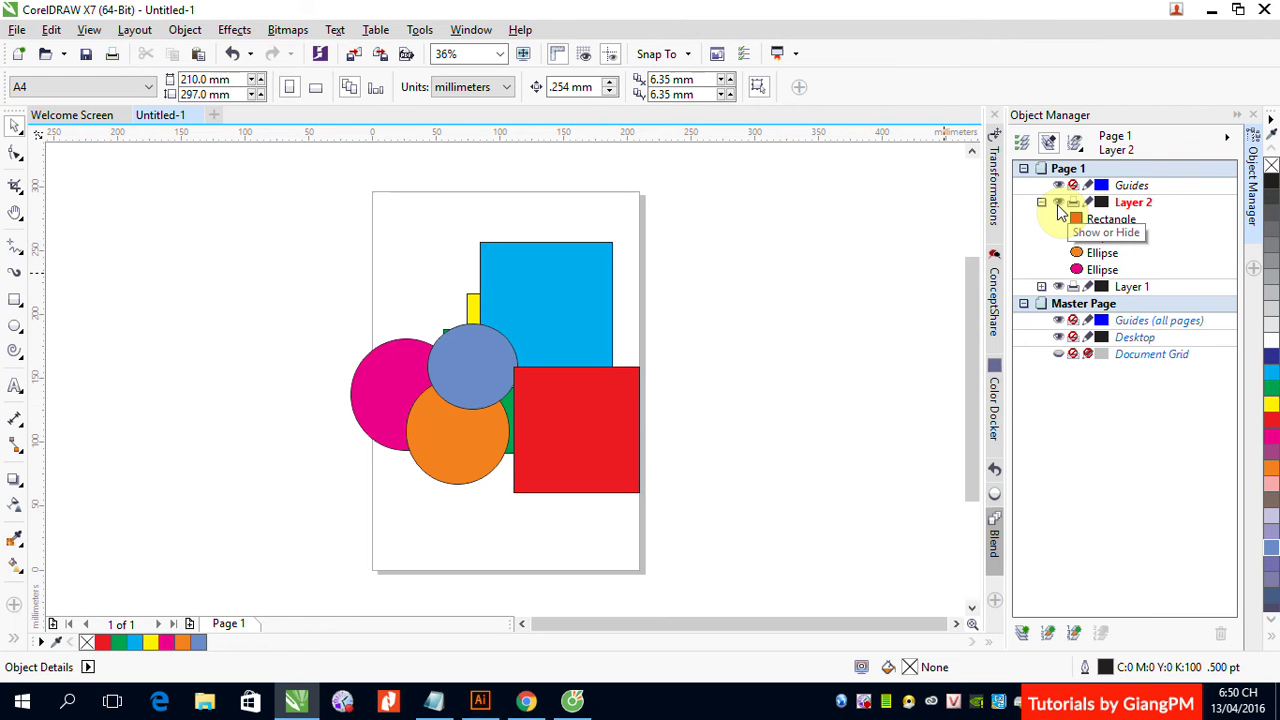
left_click(1058, 204)
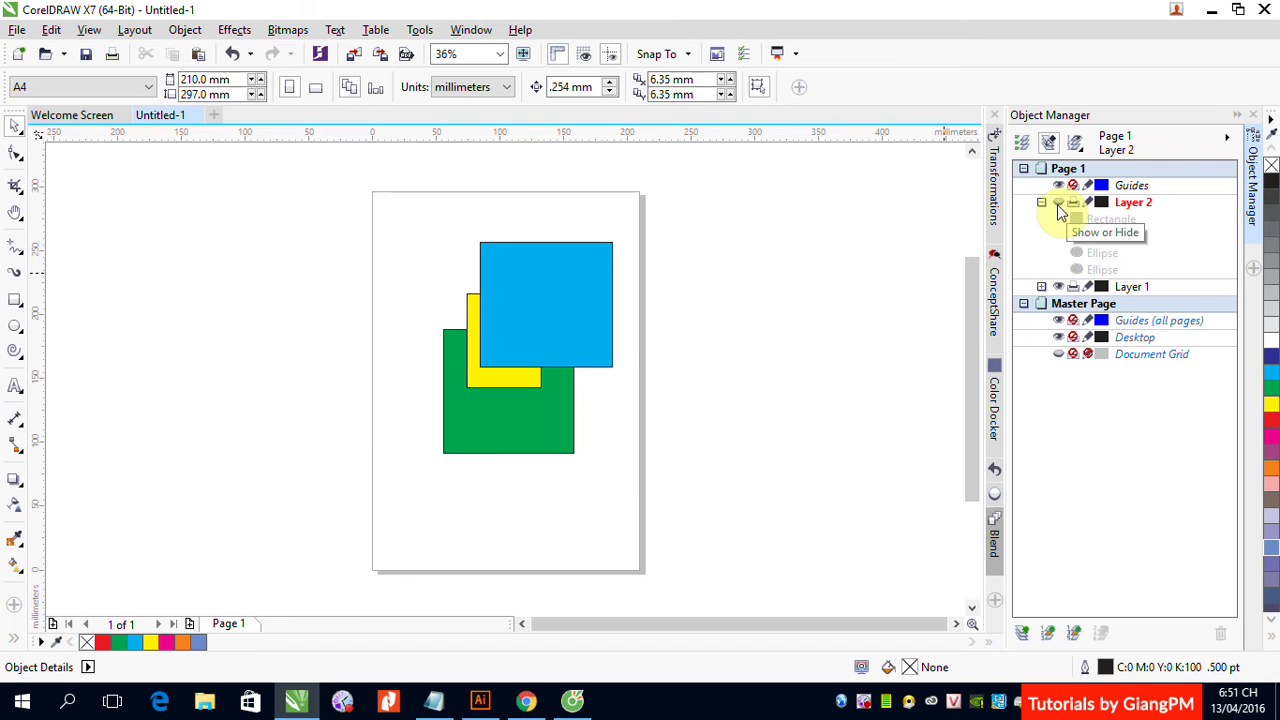
left_click(1057, 203)
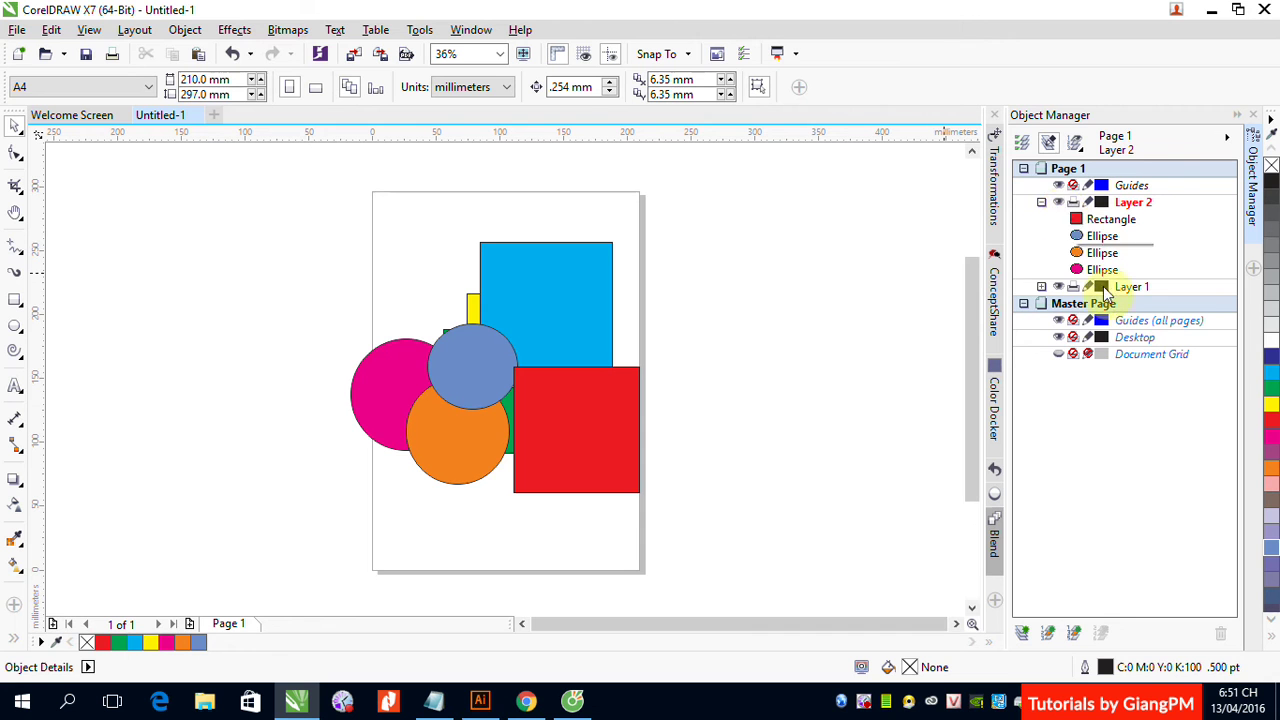
left_click(1060, 203)
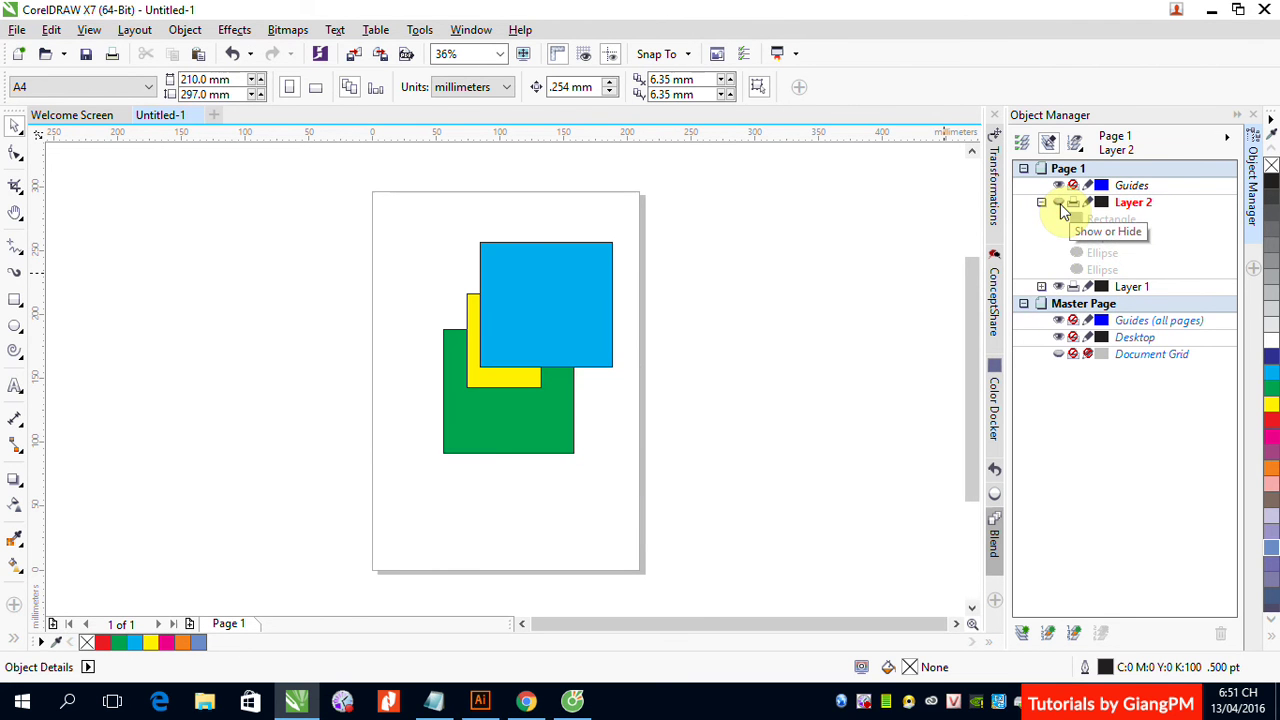
- Show Layer 2 again, and turn its printing and exporting off and back on
left_click(1060, 203)
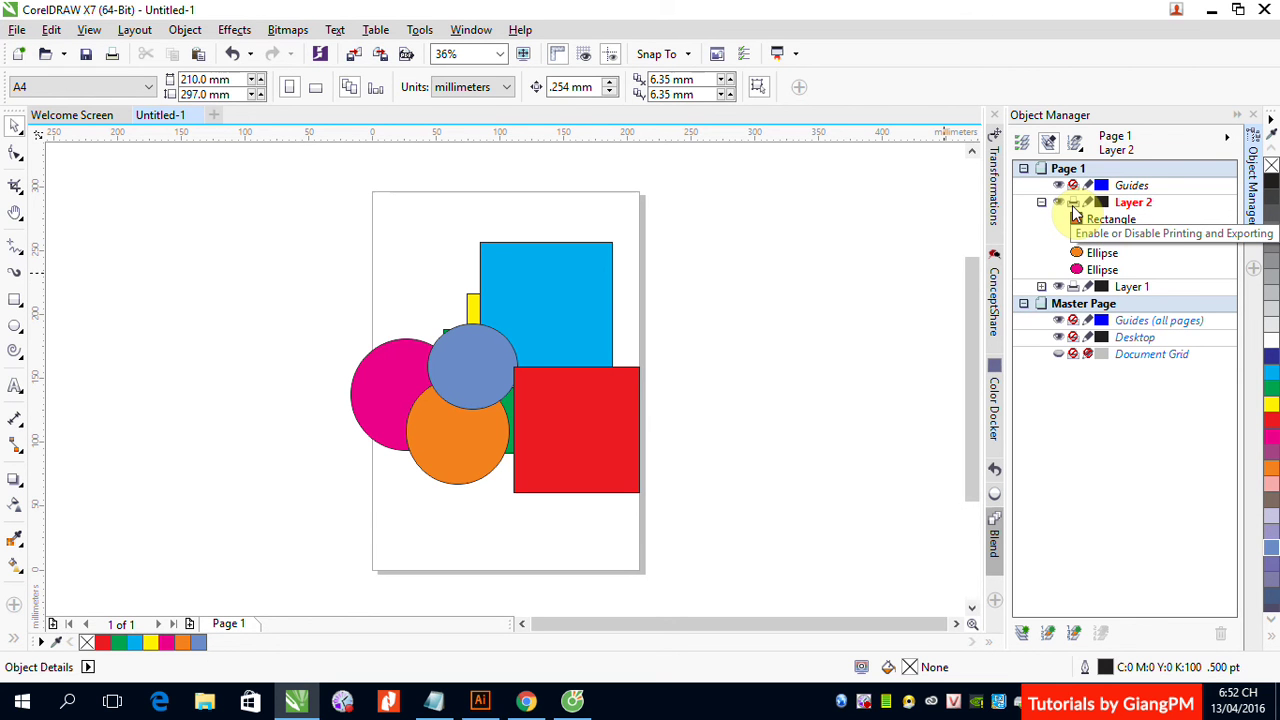
left_click(1074, 204)
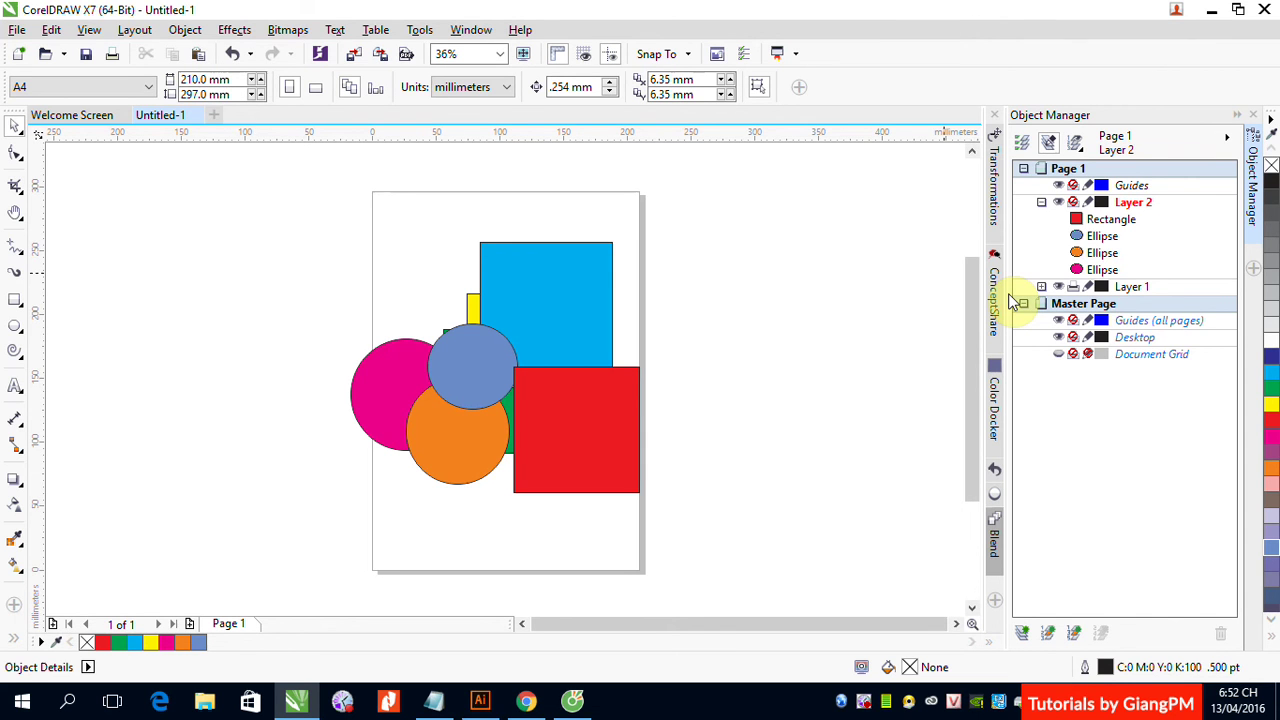
left_click(1073, 203)
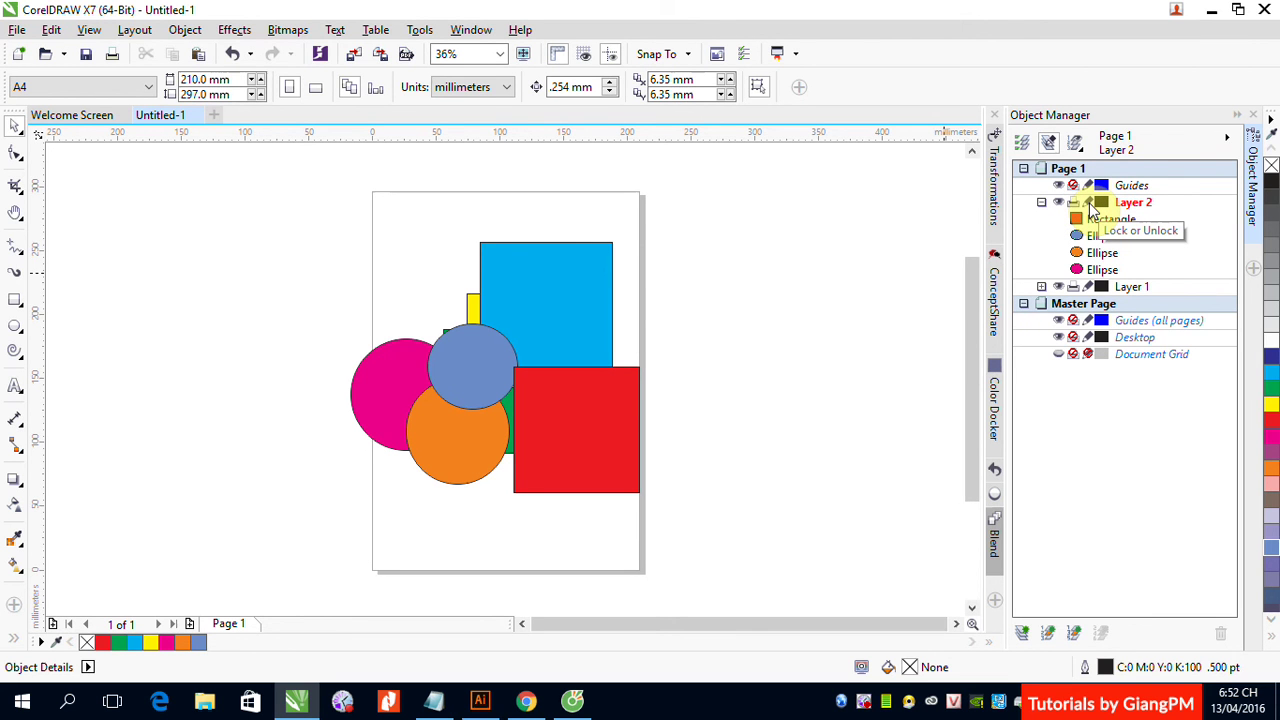
- Lock Layer 2, try to select and move its circles on the page, and unlock the layer again
left_click(1089, 204)
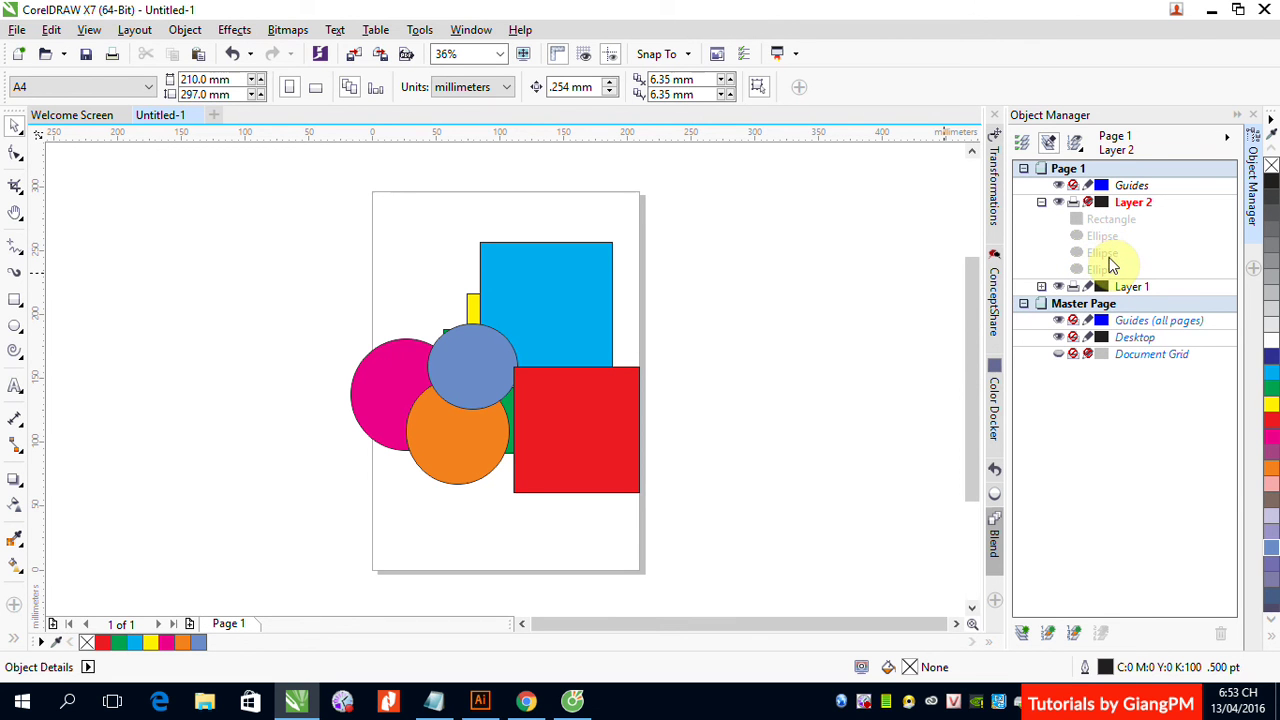
left_click(488, 390)
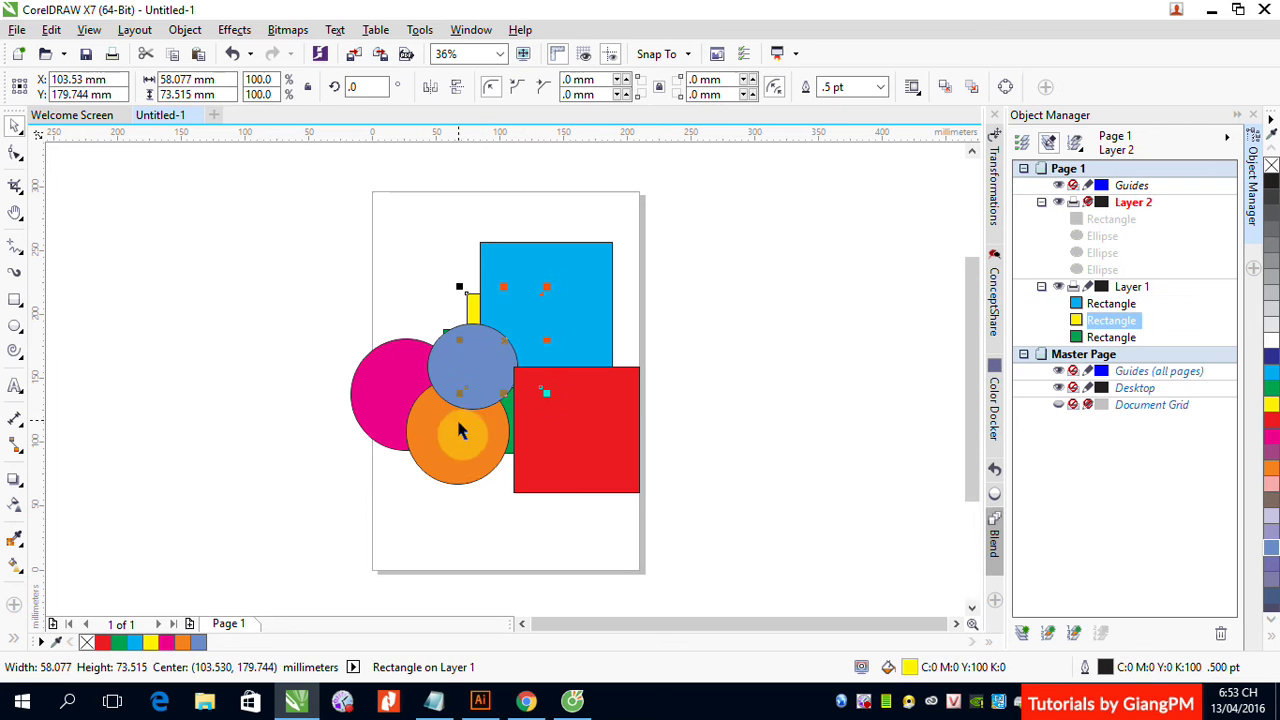
left_click(369, 397)
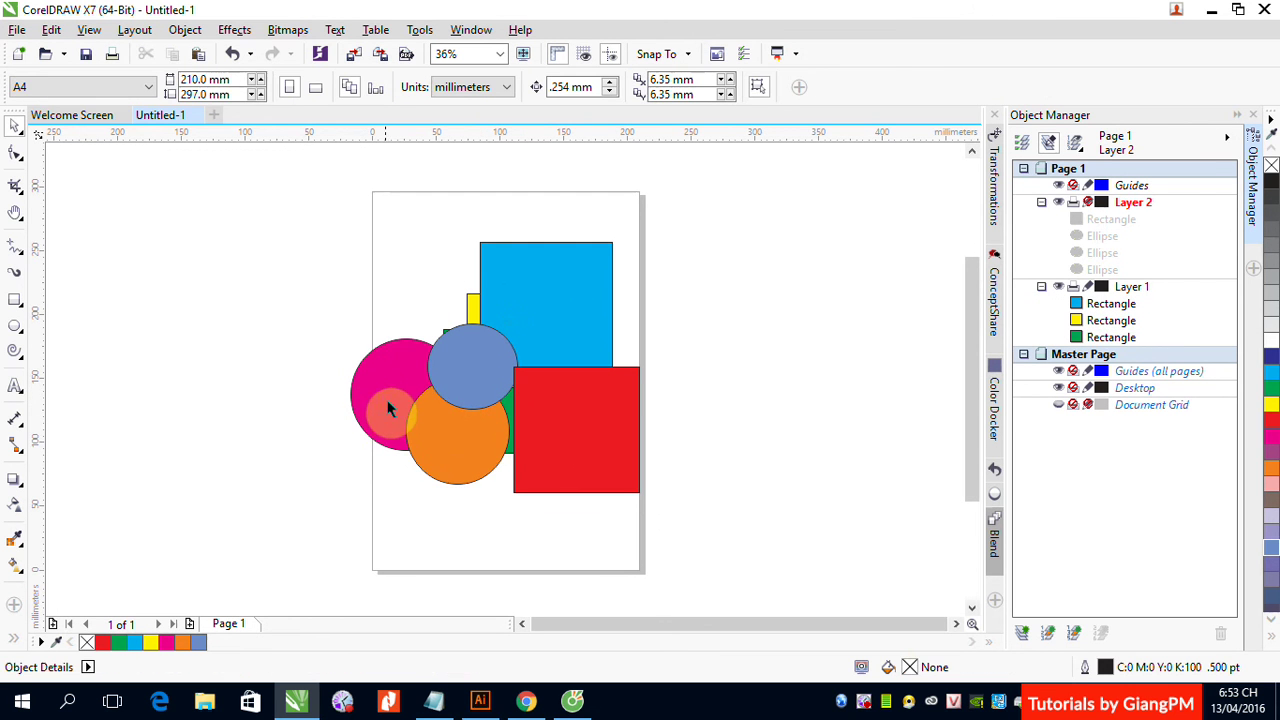
left_click_drag(471, 390, 585, 309)
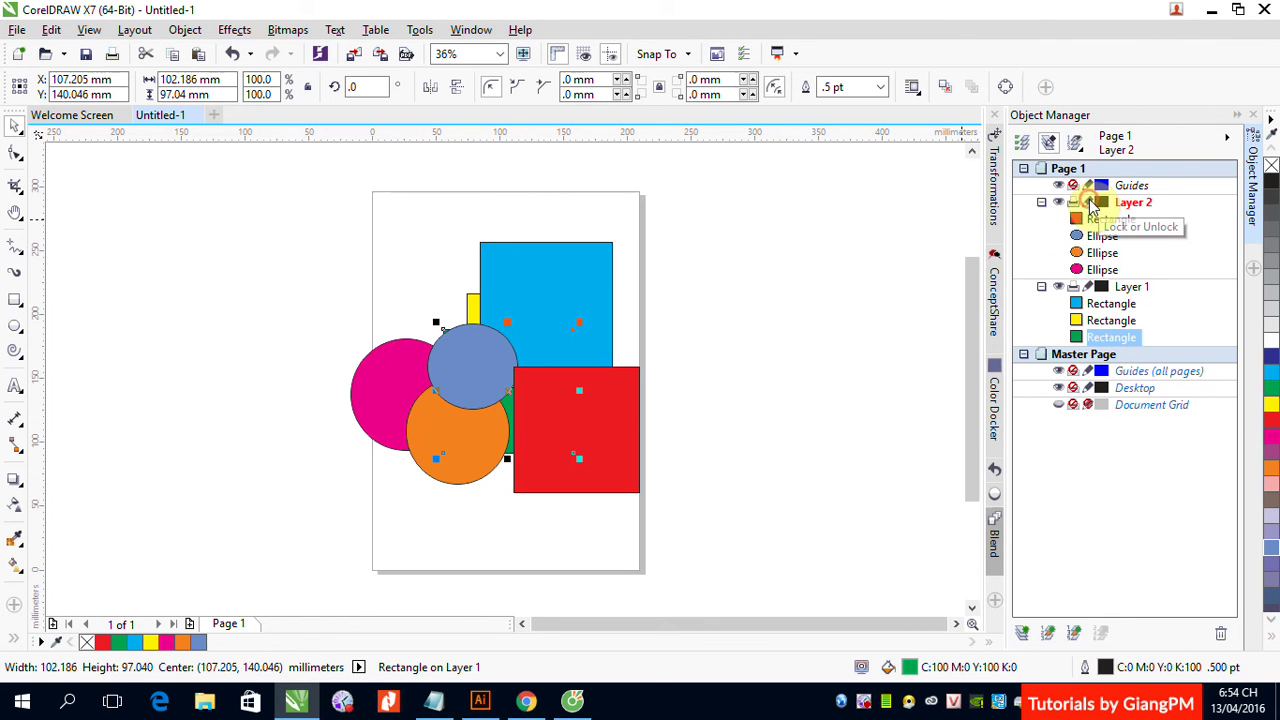
left_click(1088, 203)
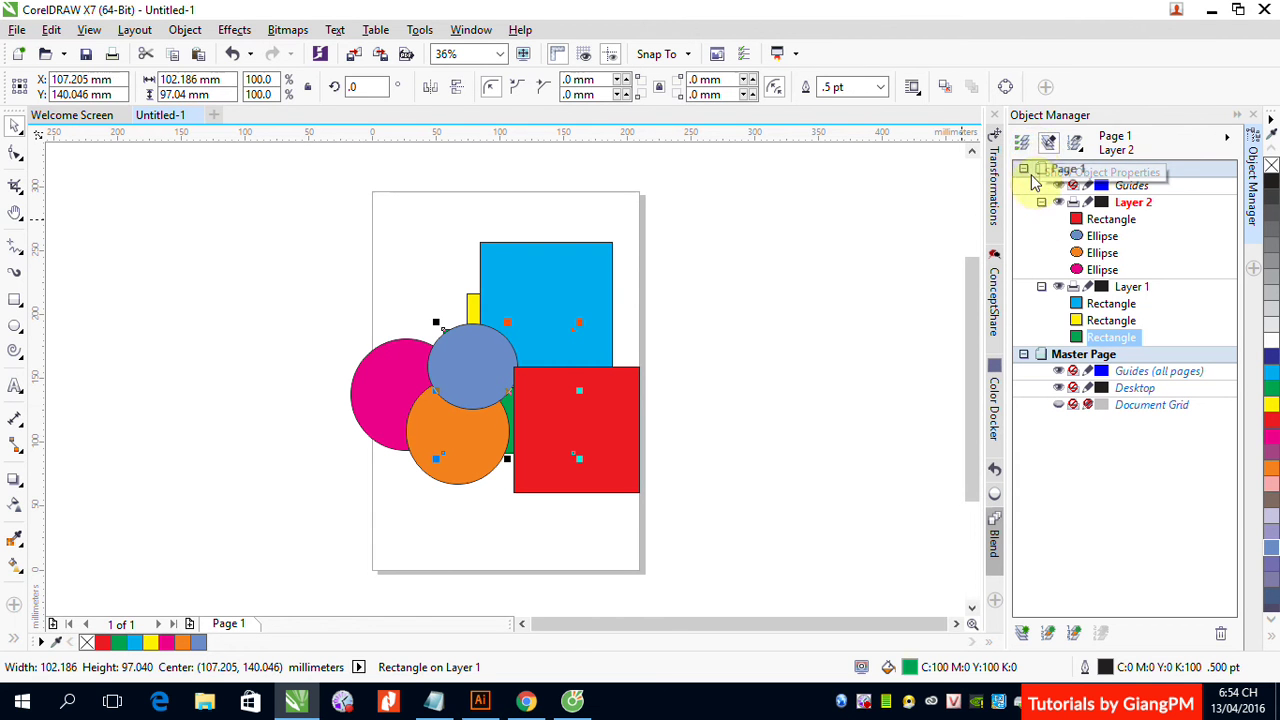
- Display the objects' fill and outline properties in a widened Object Manager, then hide them and narrow the docker again
left_click(1022, 143)
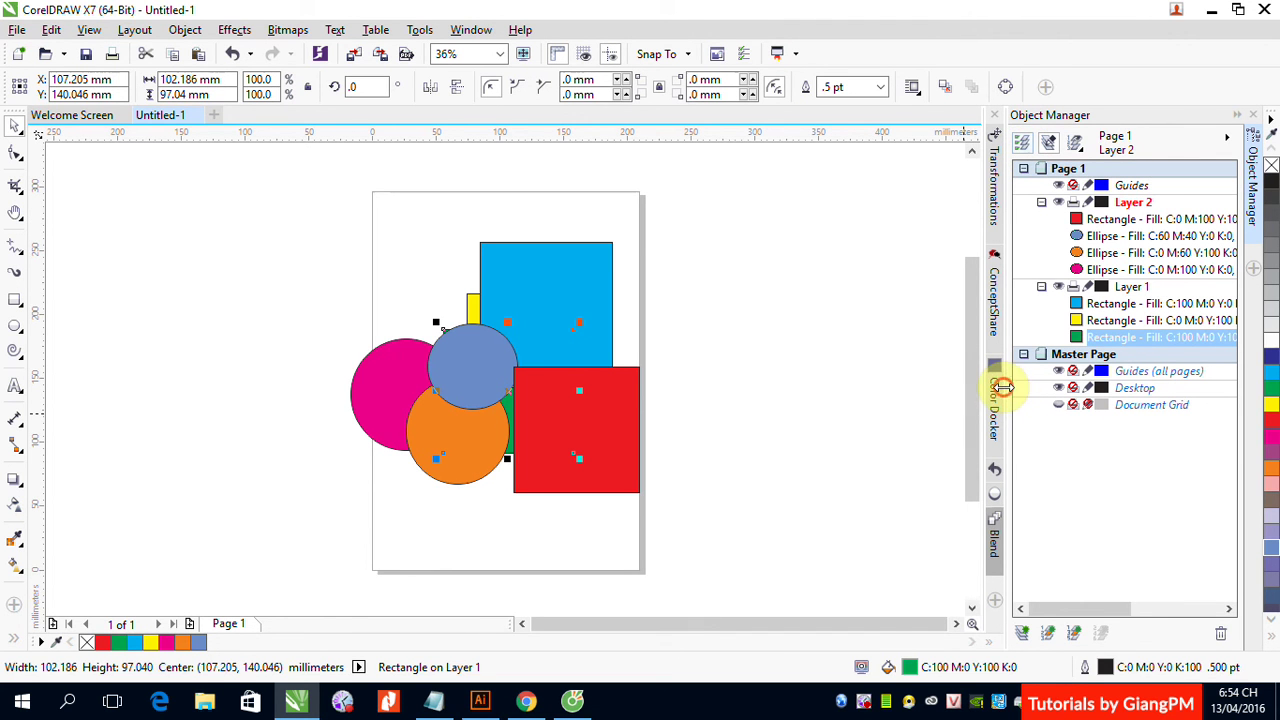
left_click_drag(1005, 387, 814, 395)
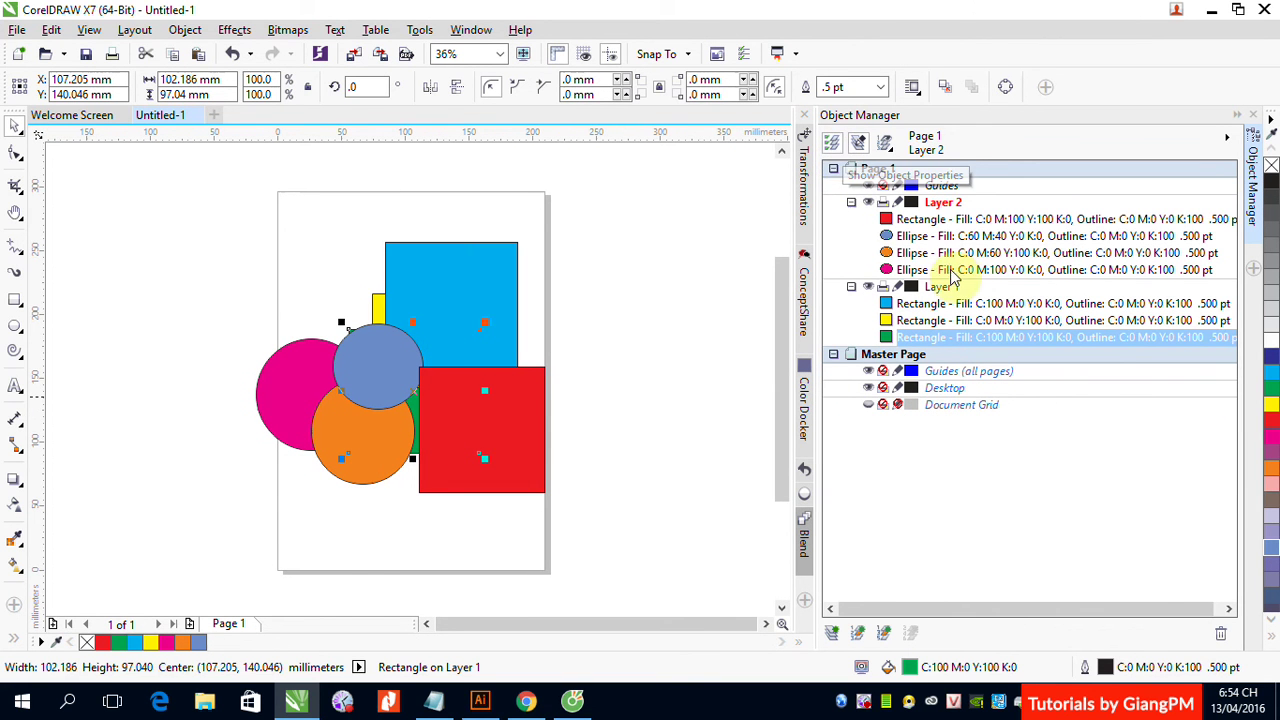
left_click(833, 146)
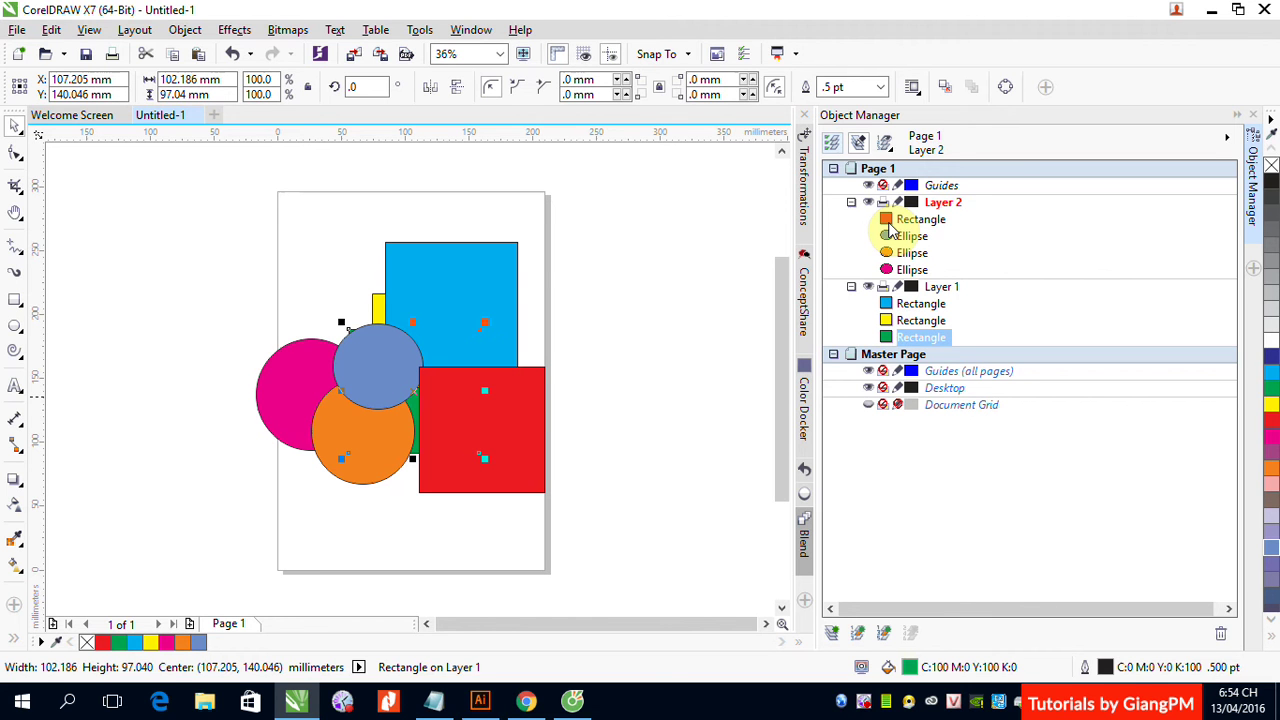
left_click(831, 142)
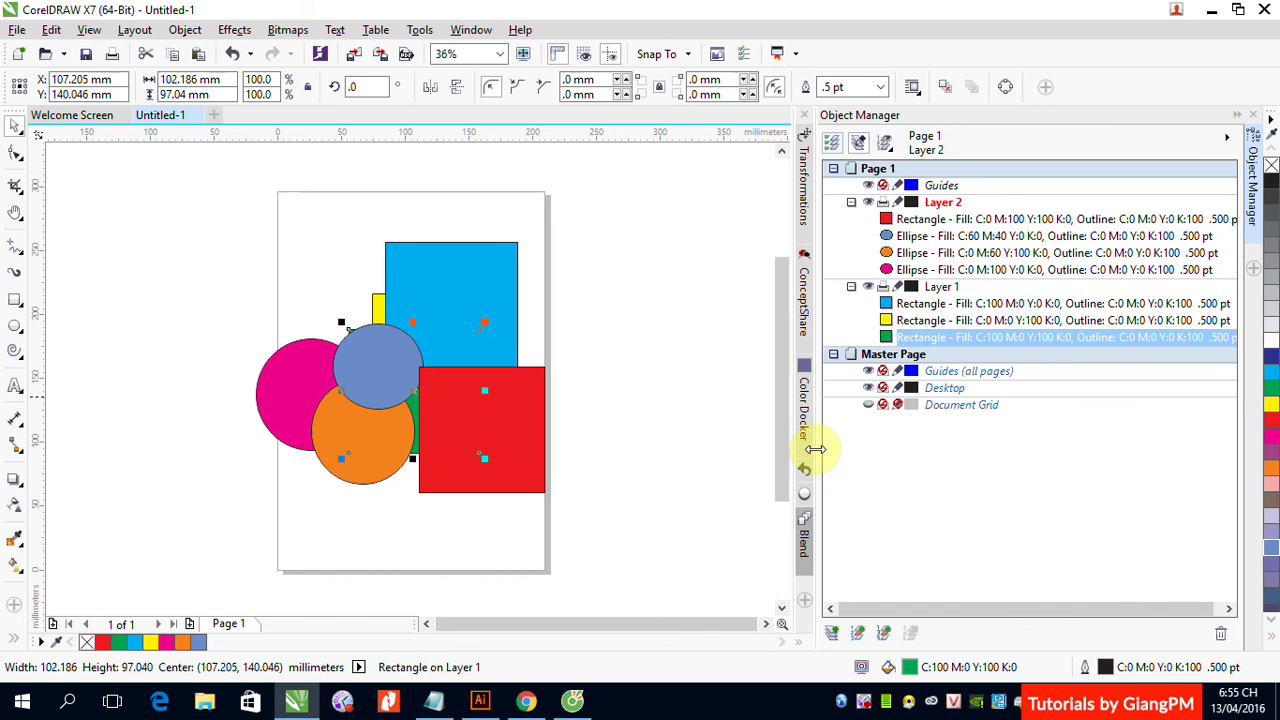
left_click_drag(814, 452, 724, 457)
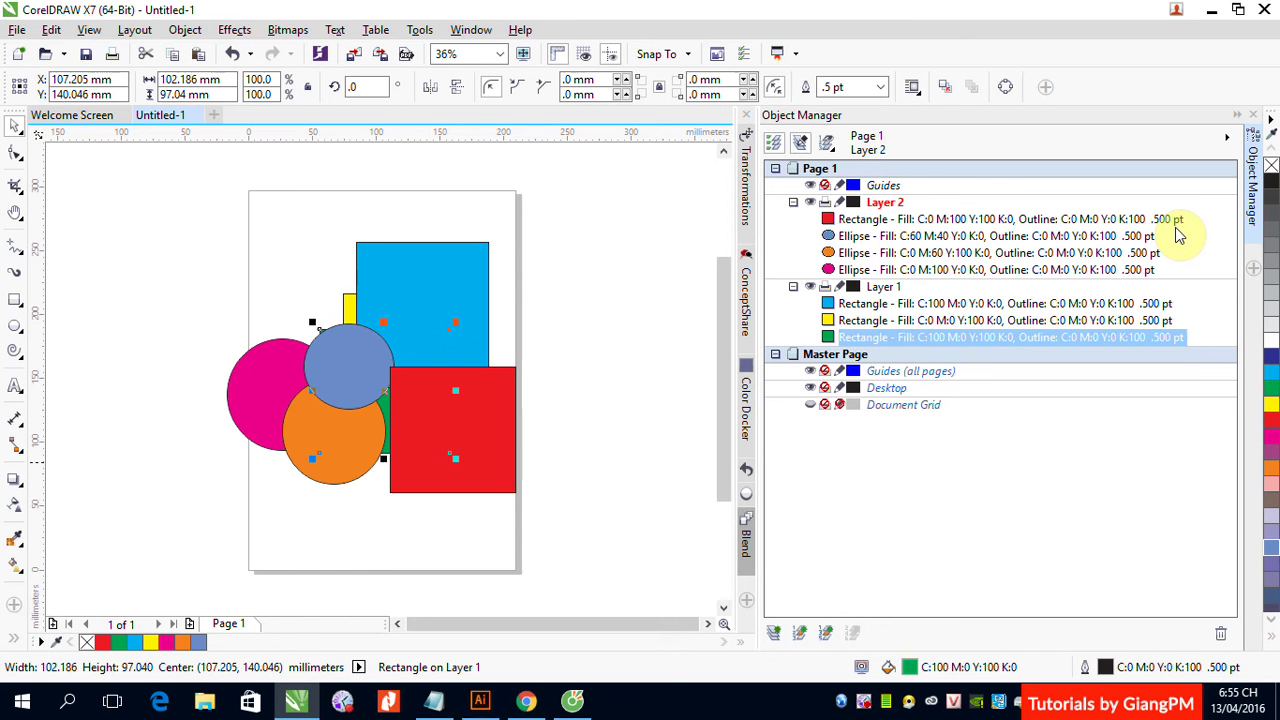
left_click(773, 147)
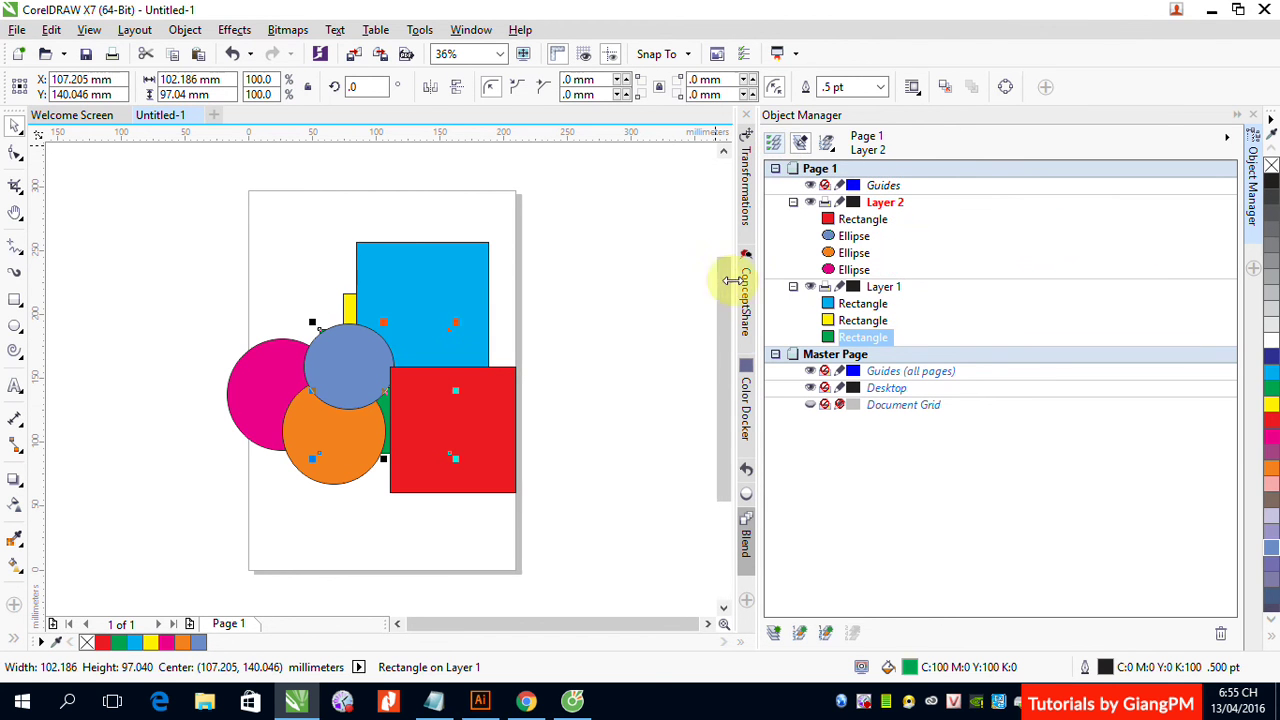
left_click_drag(760, 272, 997, 280)
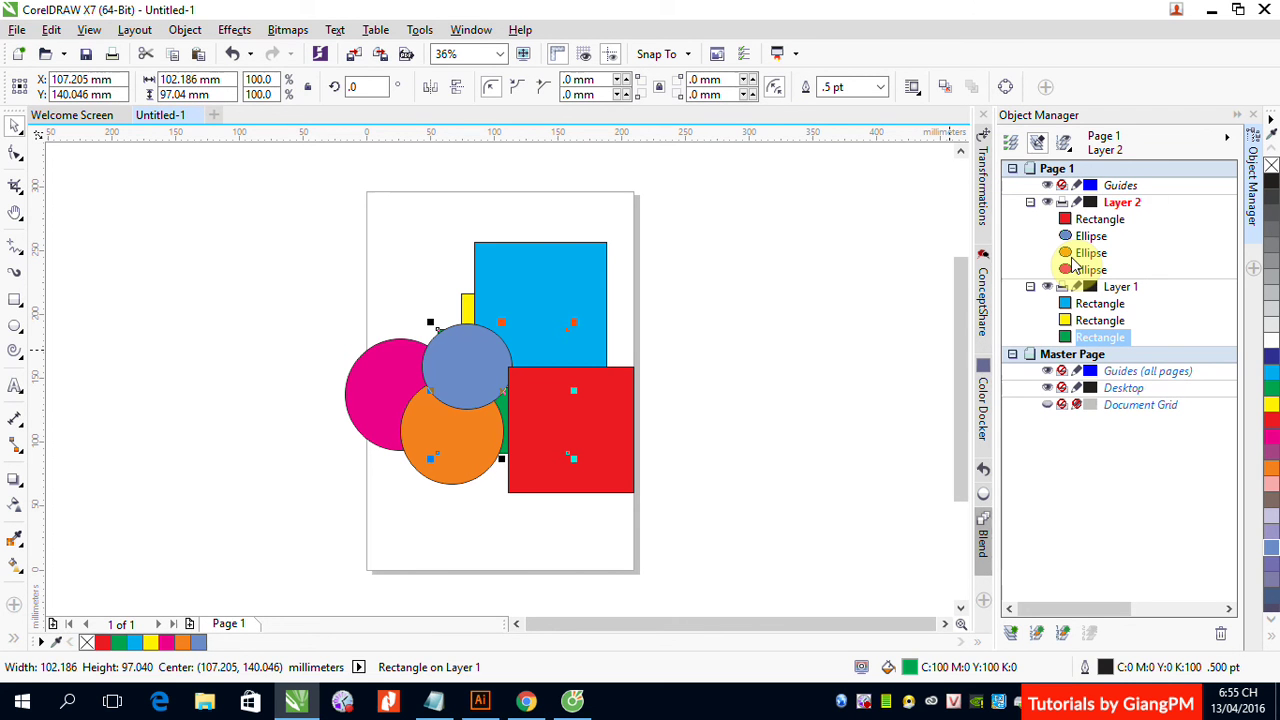
- Select the blue rectangle on Layer 1, and turn editing across layers off and back on
left_click(550, 275)
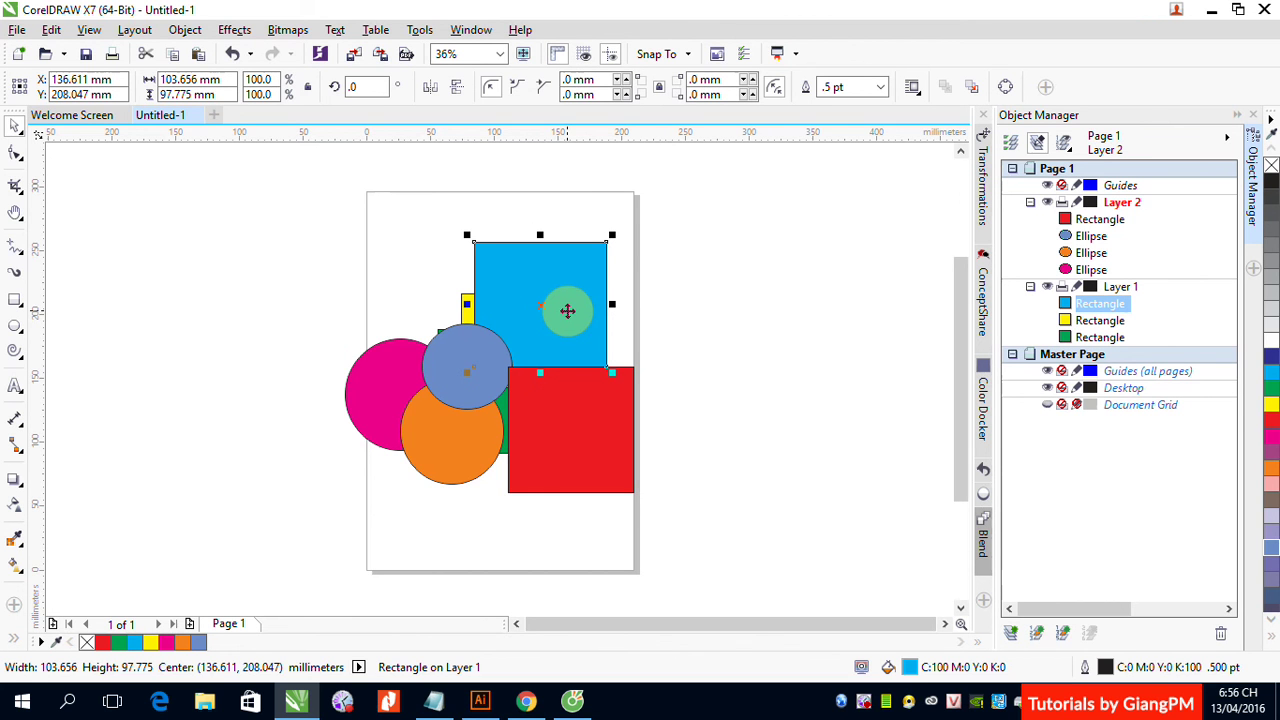
left_click(1038, 146)
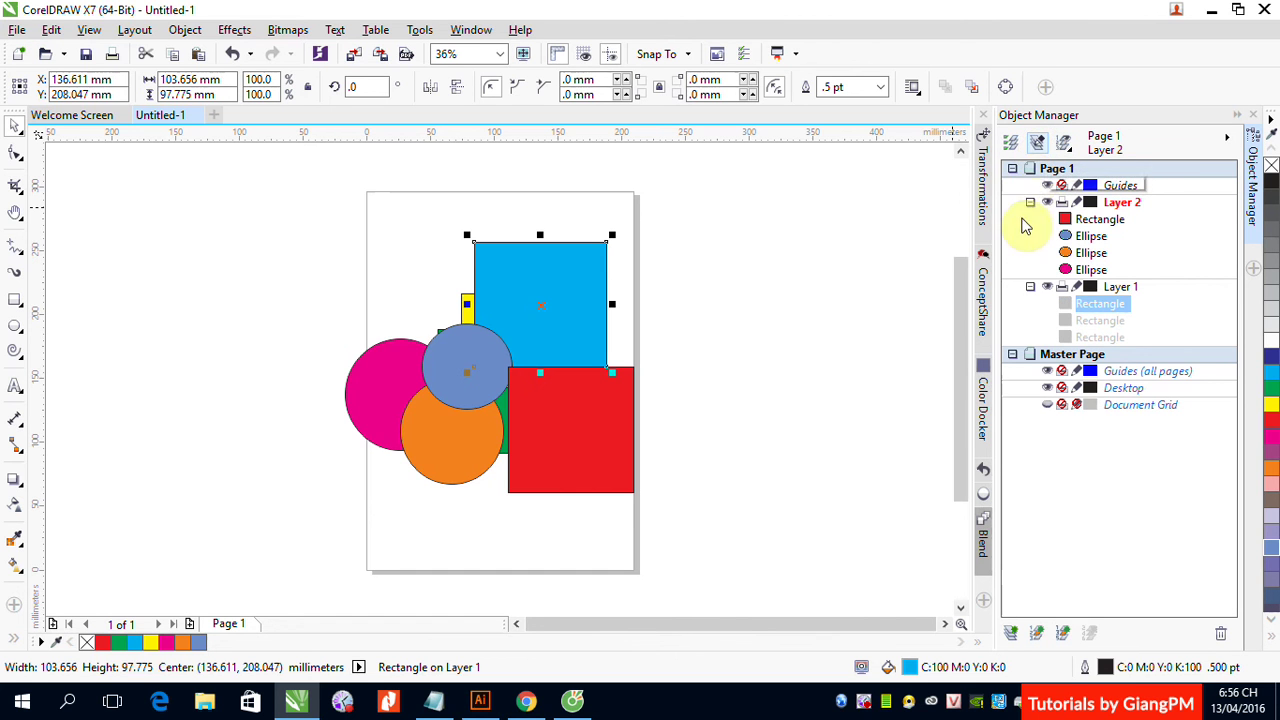
left_click(1040, 148)
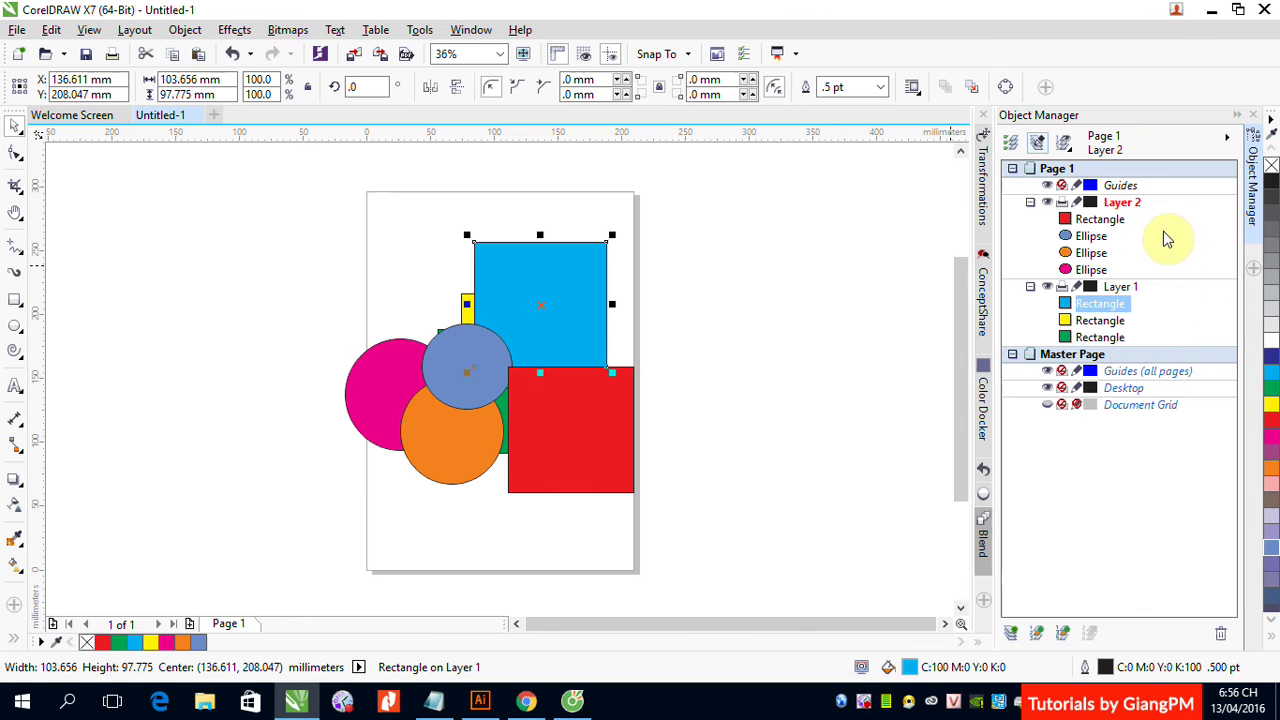
- Disable editing across layers with Layer 2 active, and test selecting the blue rectangle and the circles on the page
left_click(592, 462)
left_click(1040, 145)
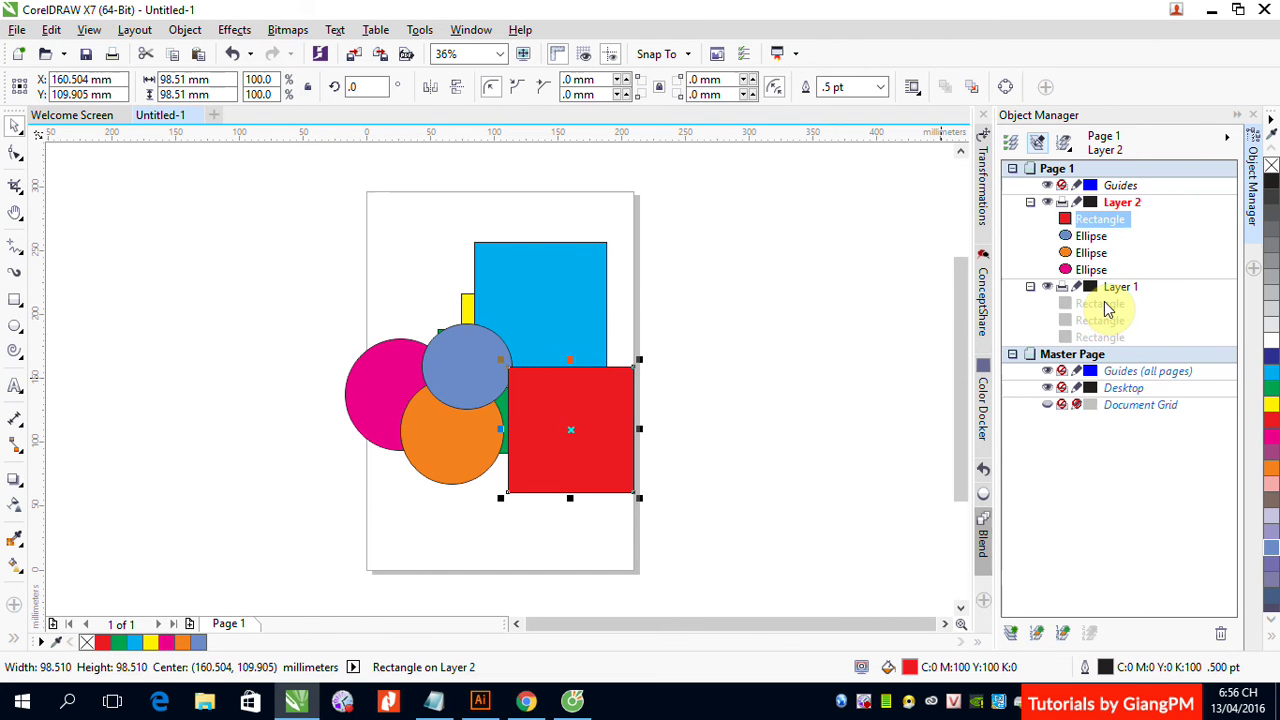
left_click(540, 287)
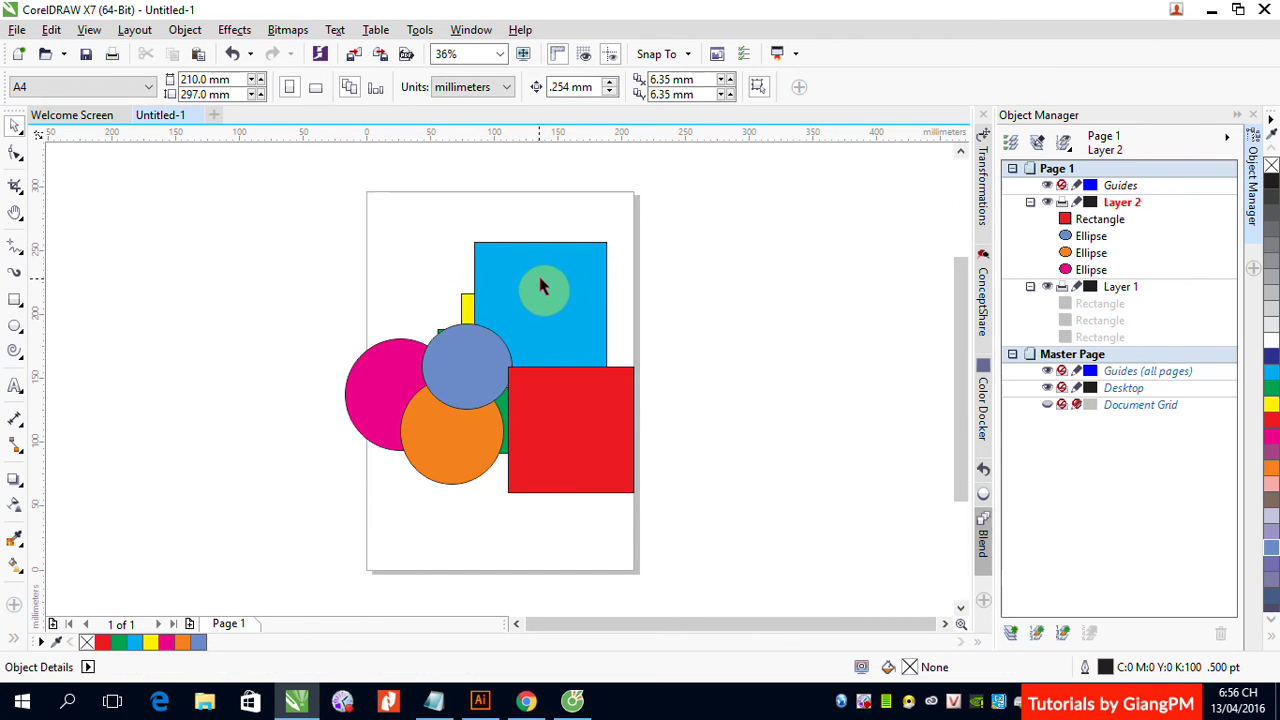
left_click(546, 289)
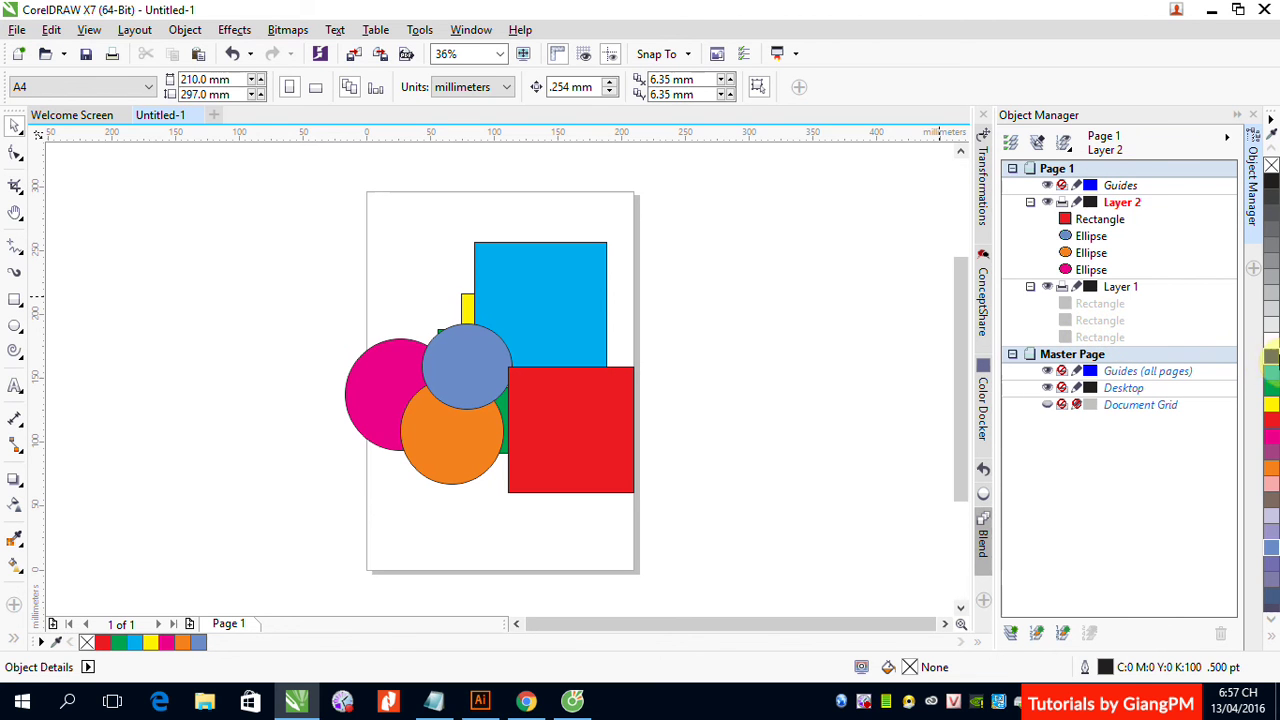
left_click(525, 316)
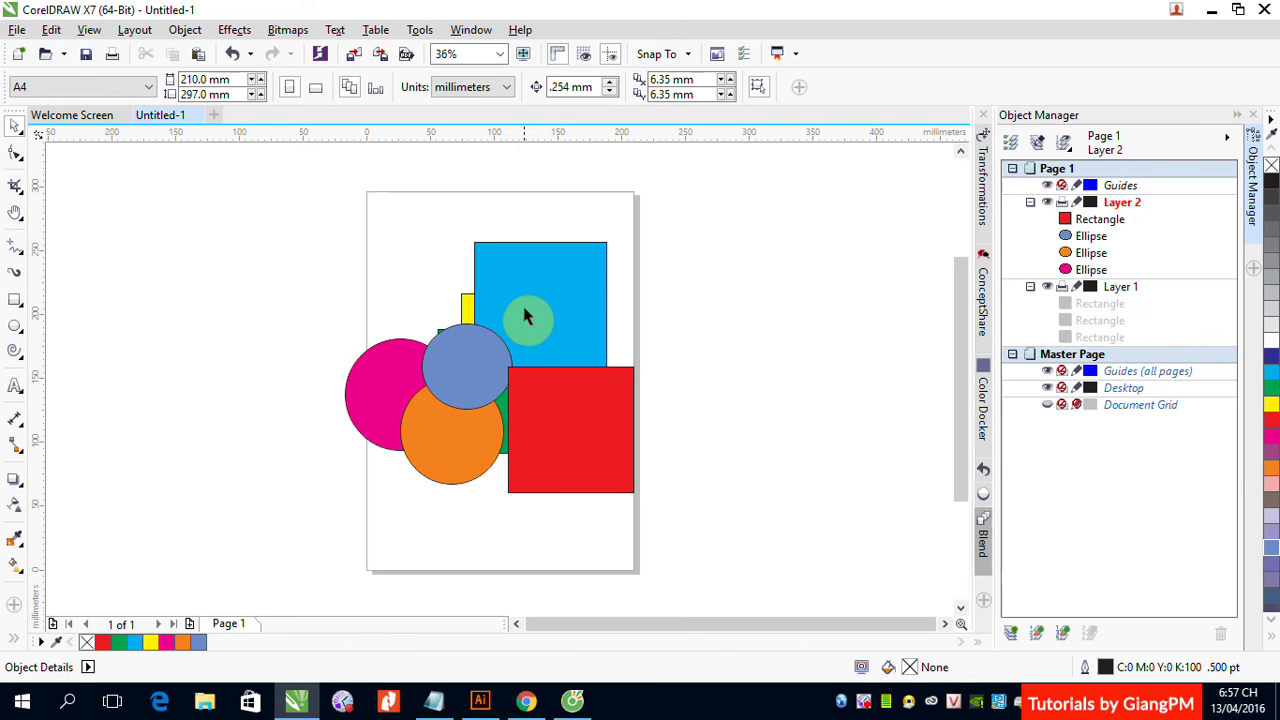
left_click(478, 359)
key("Tab")
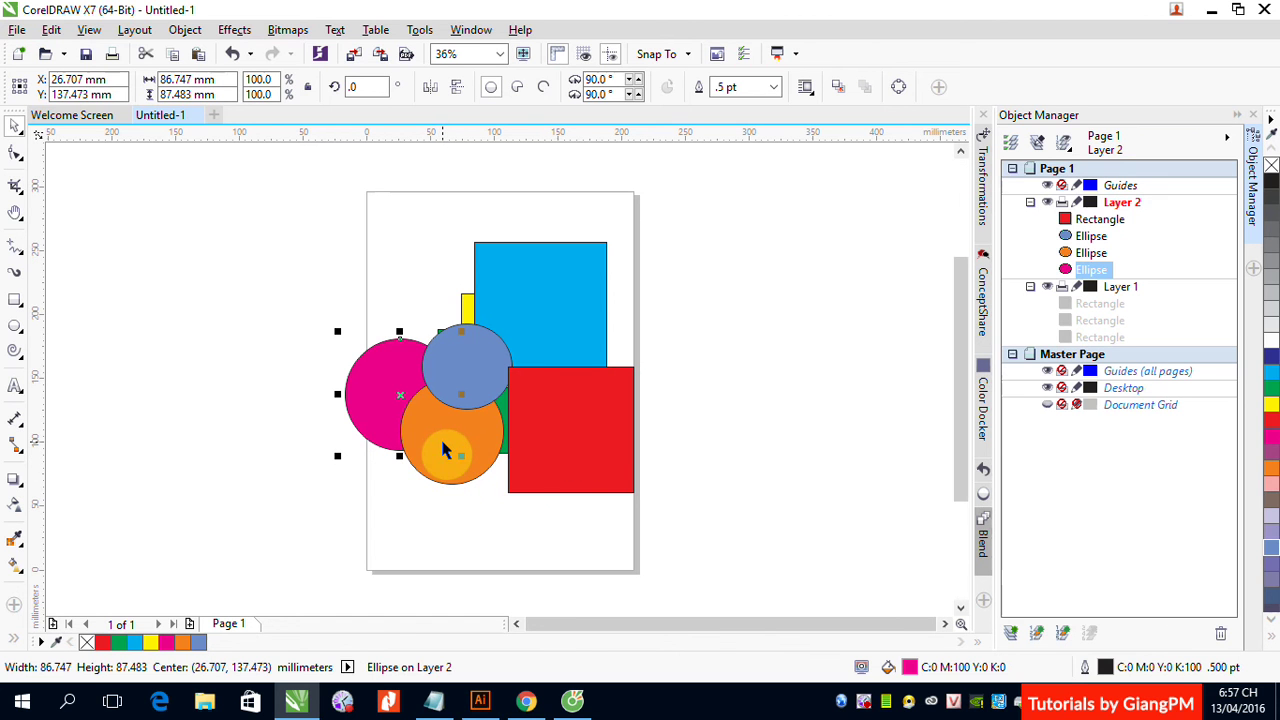
left_click(376, 420)
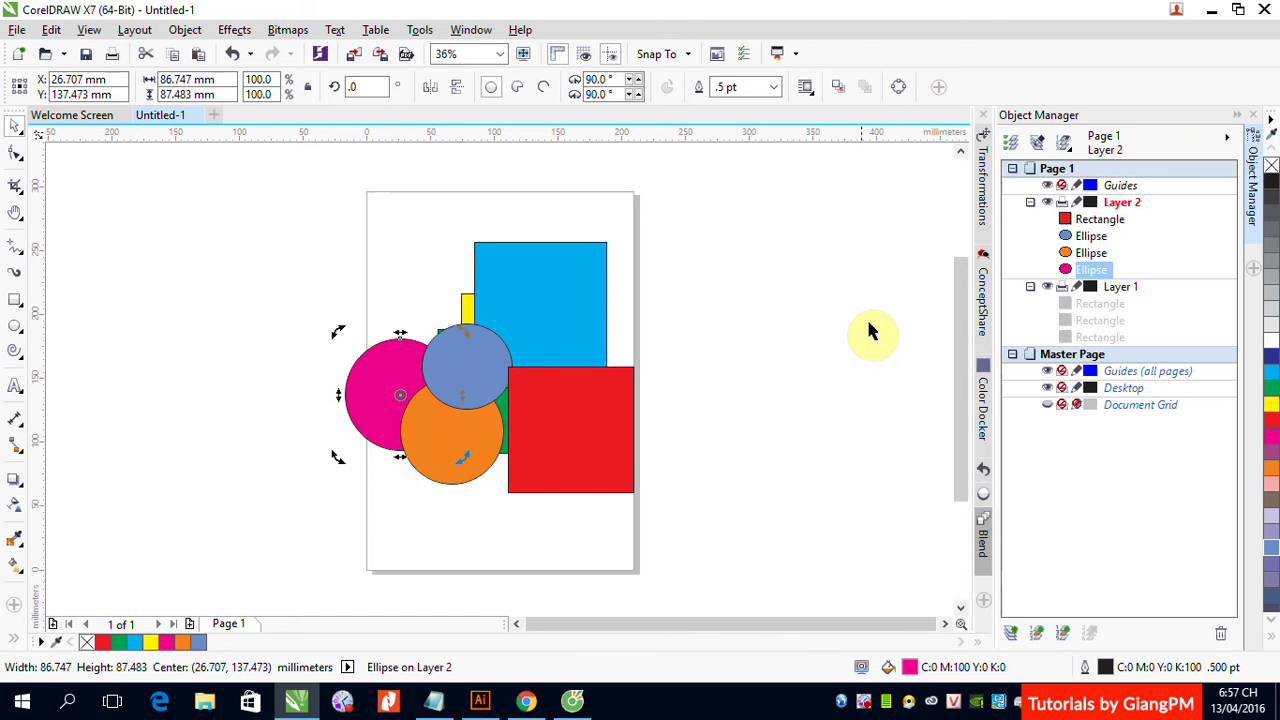
- Make Layer 1 active and move its yellow rectangle about 46 mm left and 24 mm up
left_click(1120, 290)
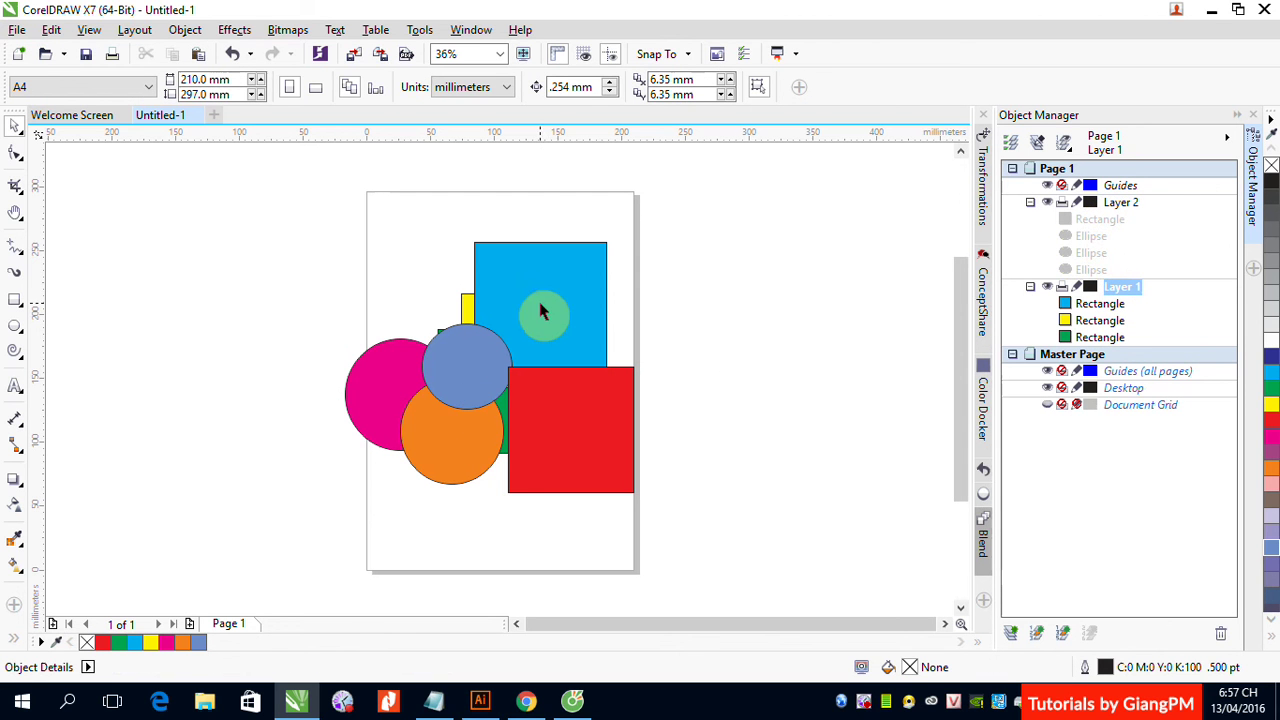
left_click(470, 400)
left_click(432, 494)
left_click(467, 308)
left_click_drag(468, 308, 410, 278)
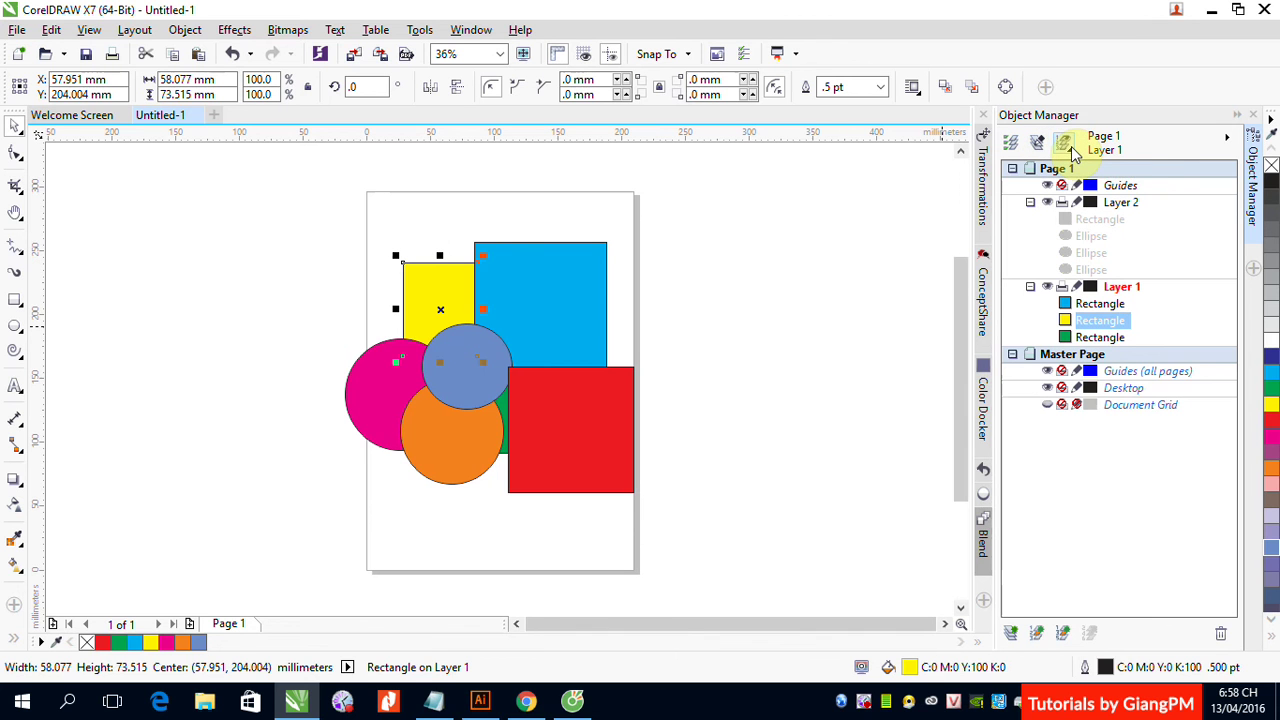
- Switch the layer view to Current page, layers only, and back to All pages, layers and objects
left_click(1071, 146)
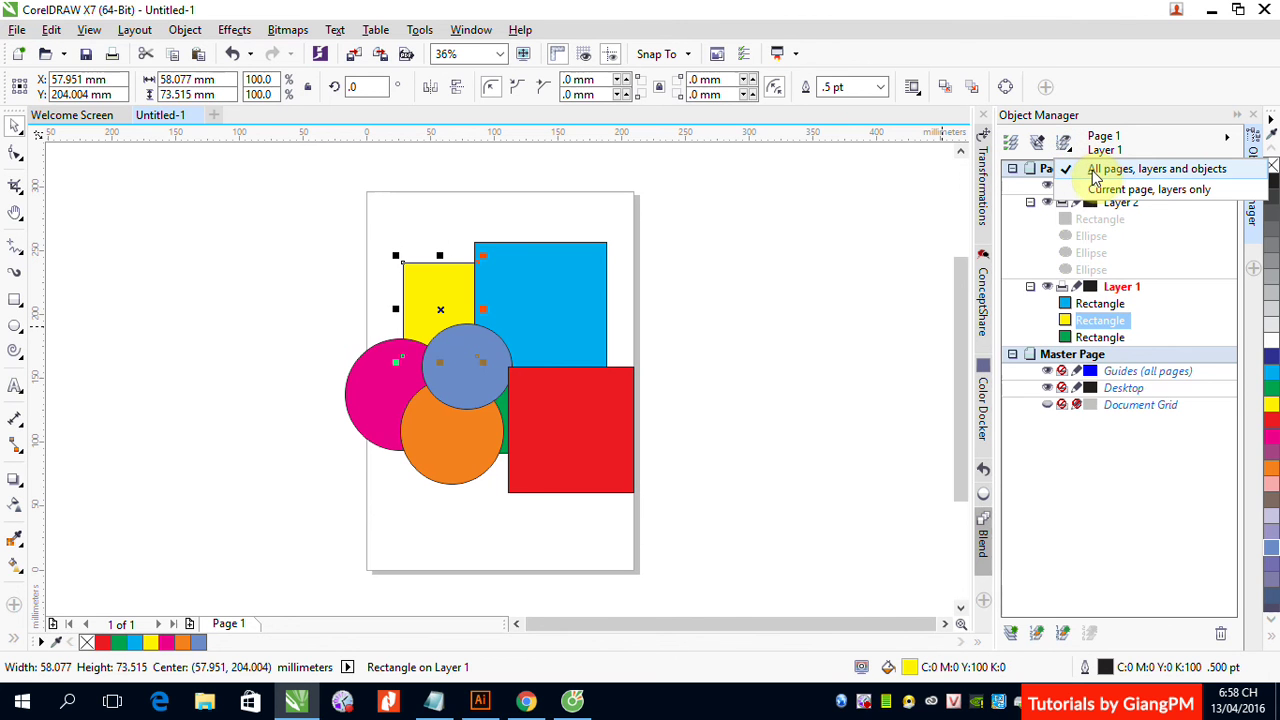
left_click(1145, 195)
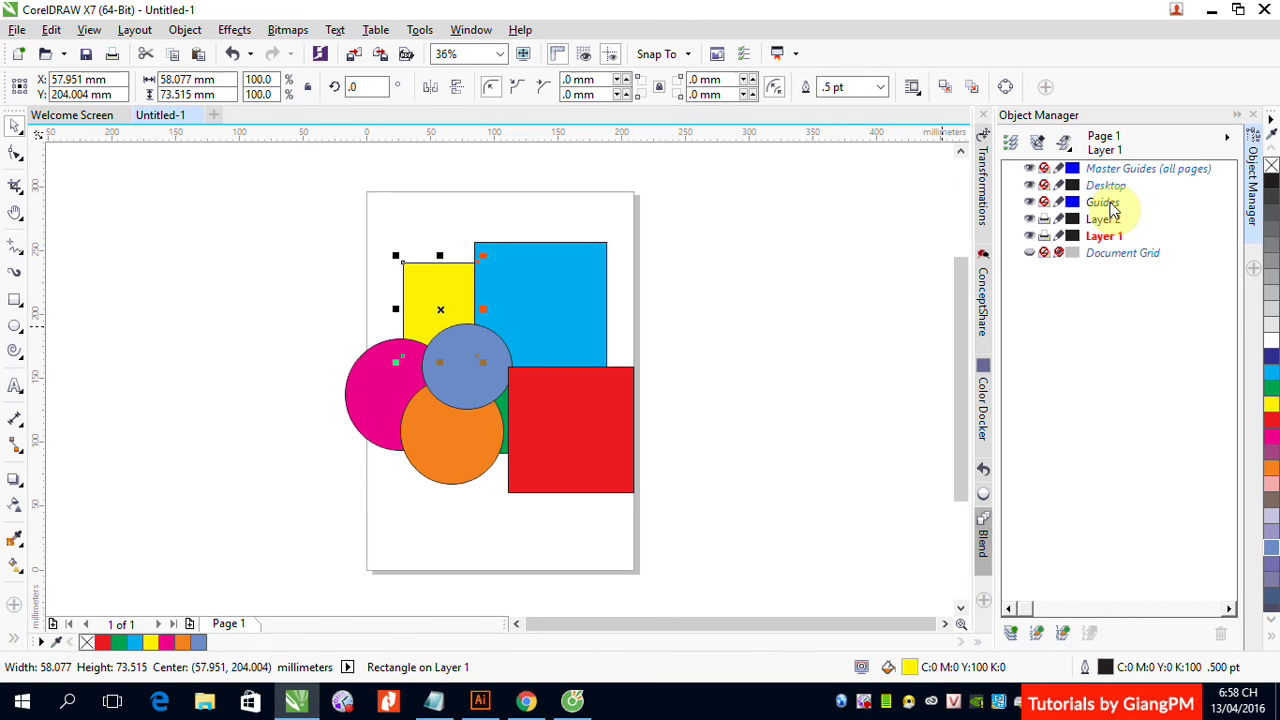
left_click(1064, 142)
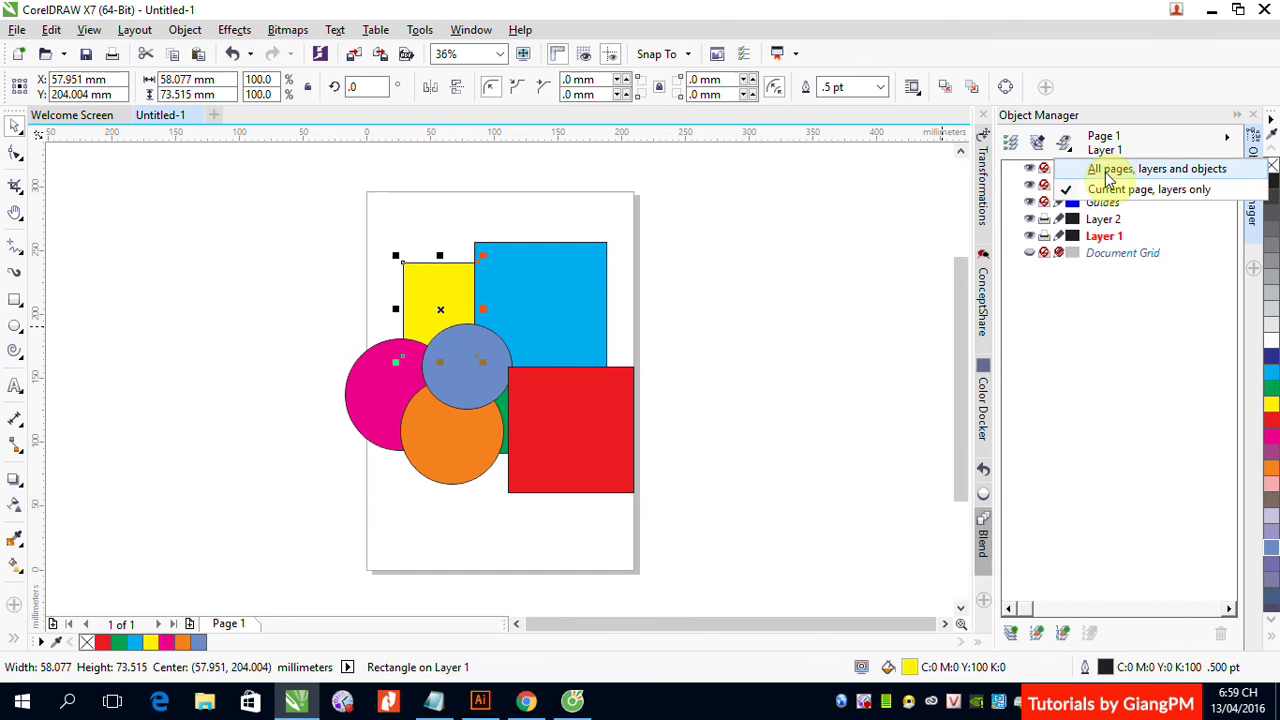
left_click(1109, 170)
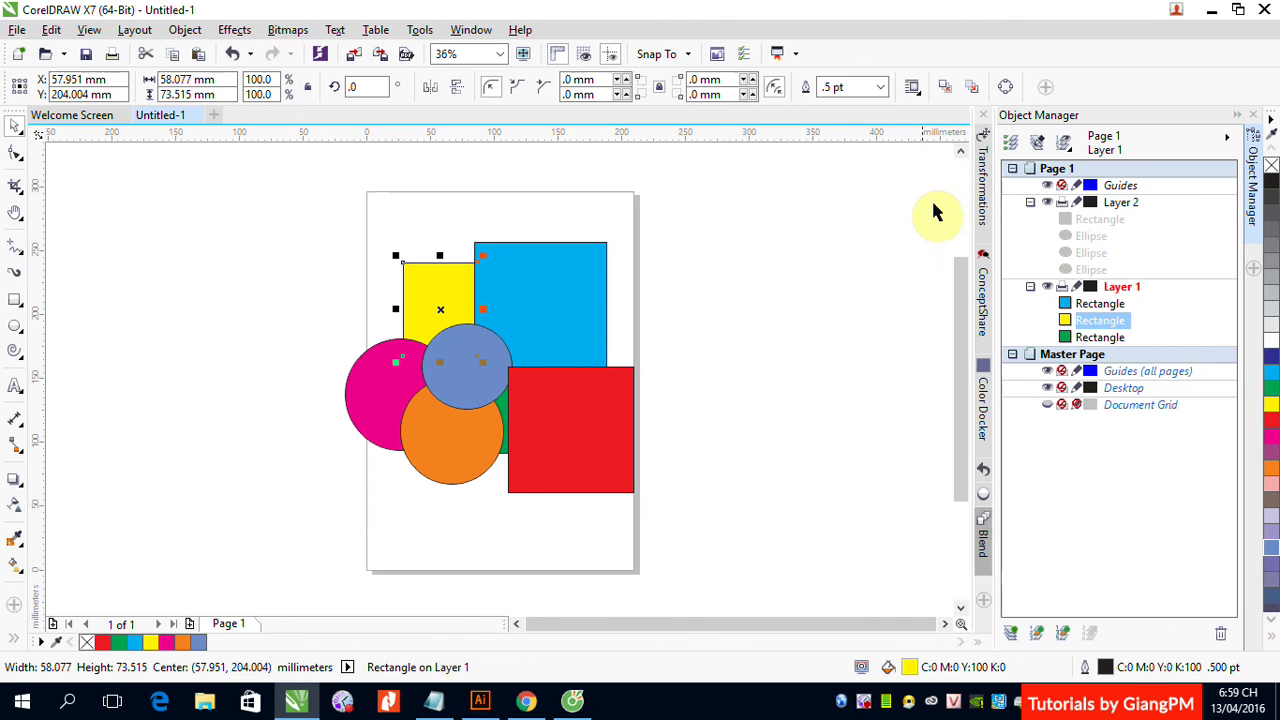
- Collapse the Object Manager docker, clear the selection on the page, and expand the docker again
left_click(1238, 117)
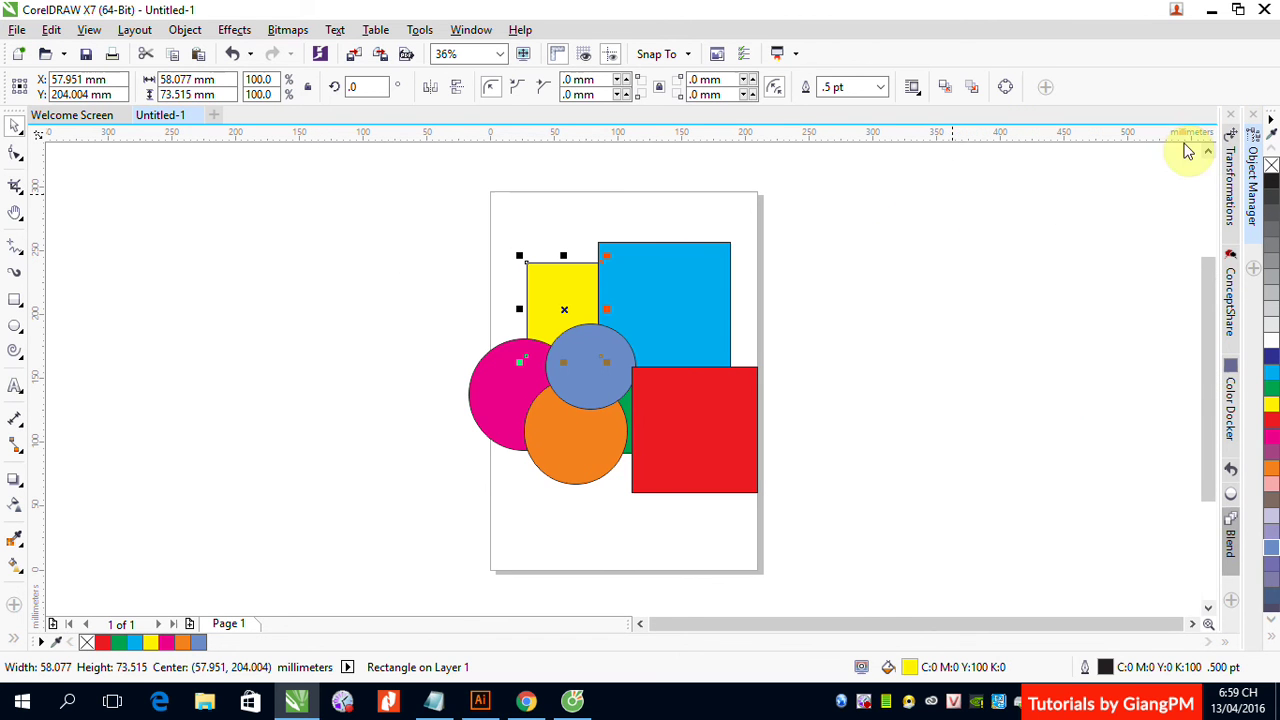
left_click(797, 348)
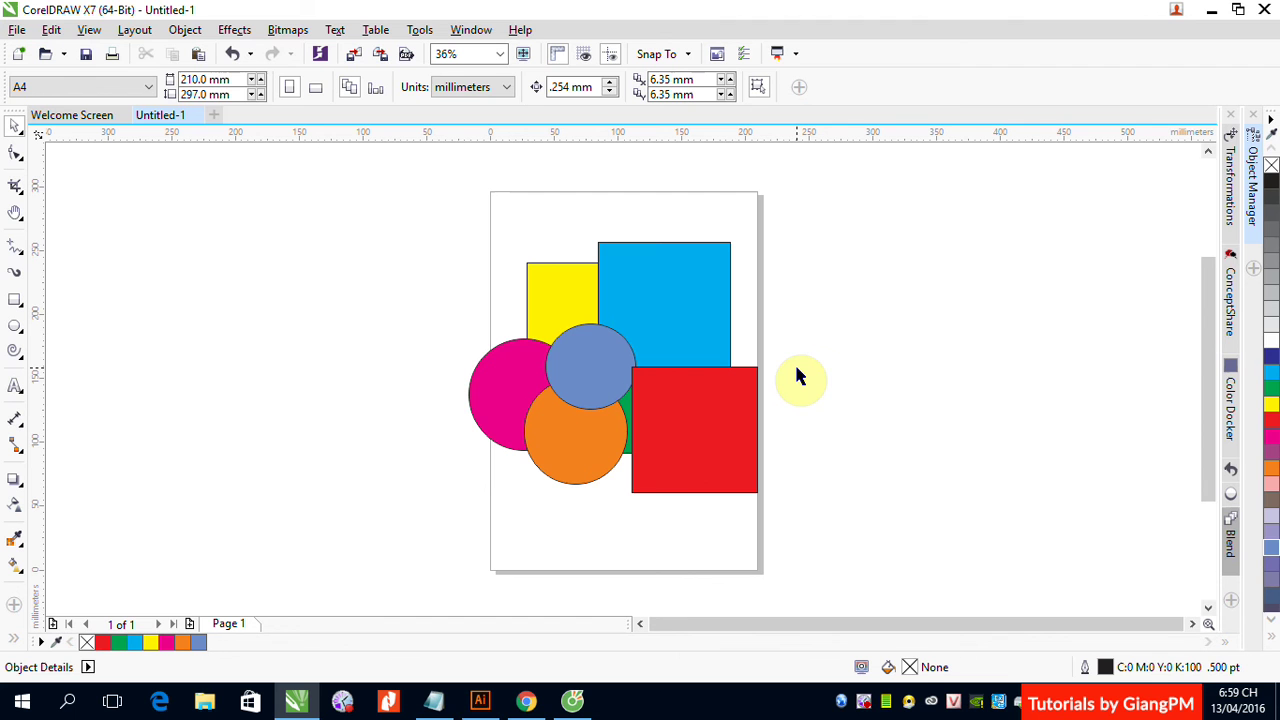
left_click(1256, 182)
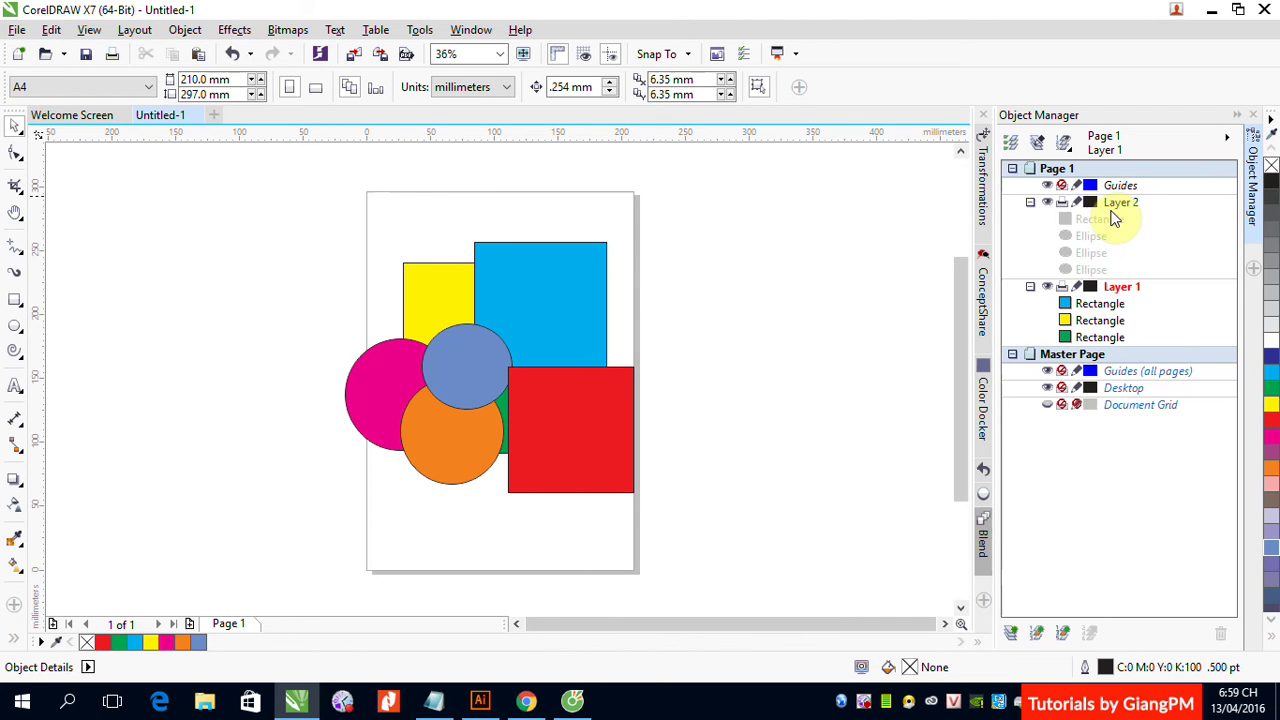
- Turn editing across layers back on and collapse Layer 2's object list
left_click(1039, 145)
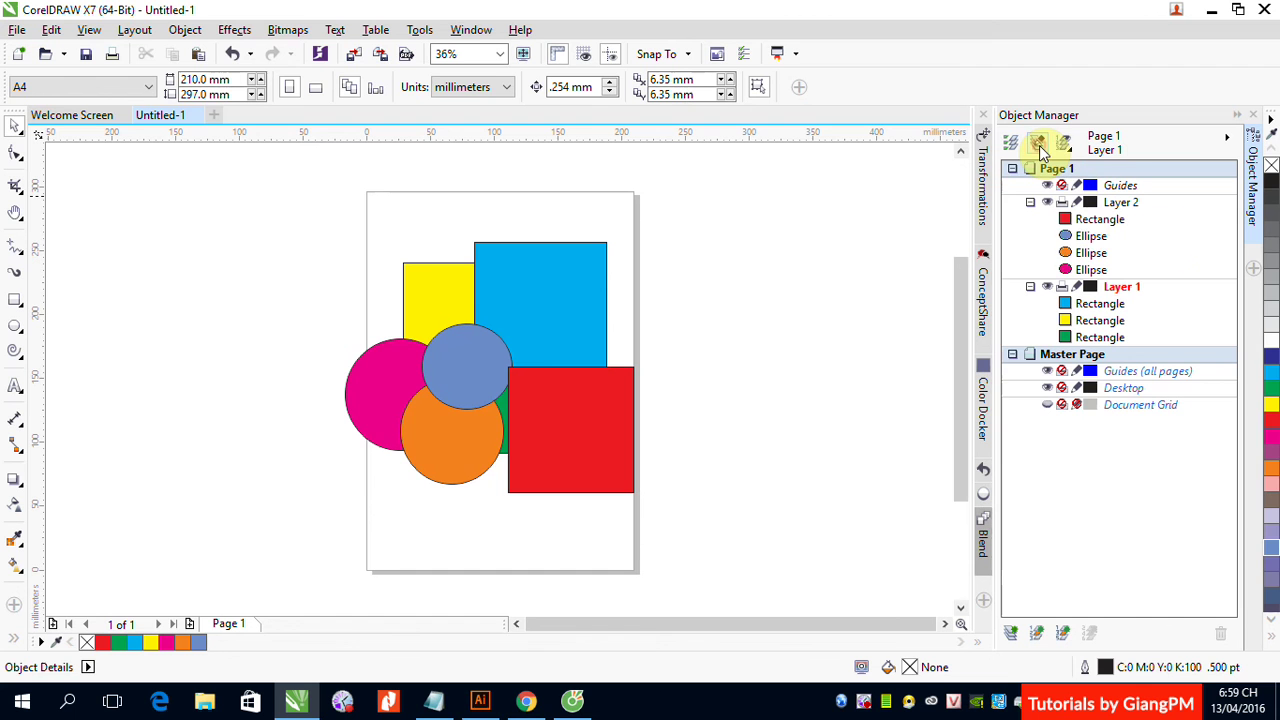
left_click(1030, 202)
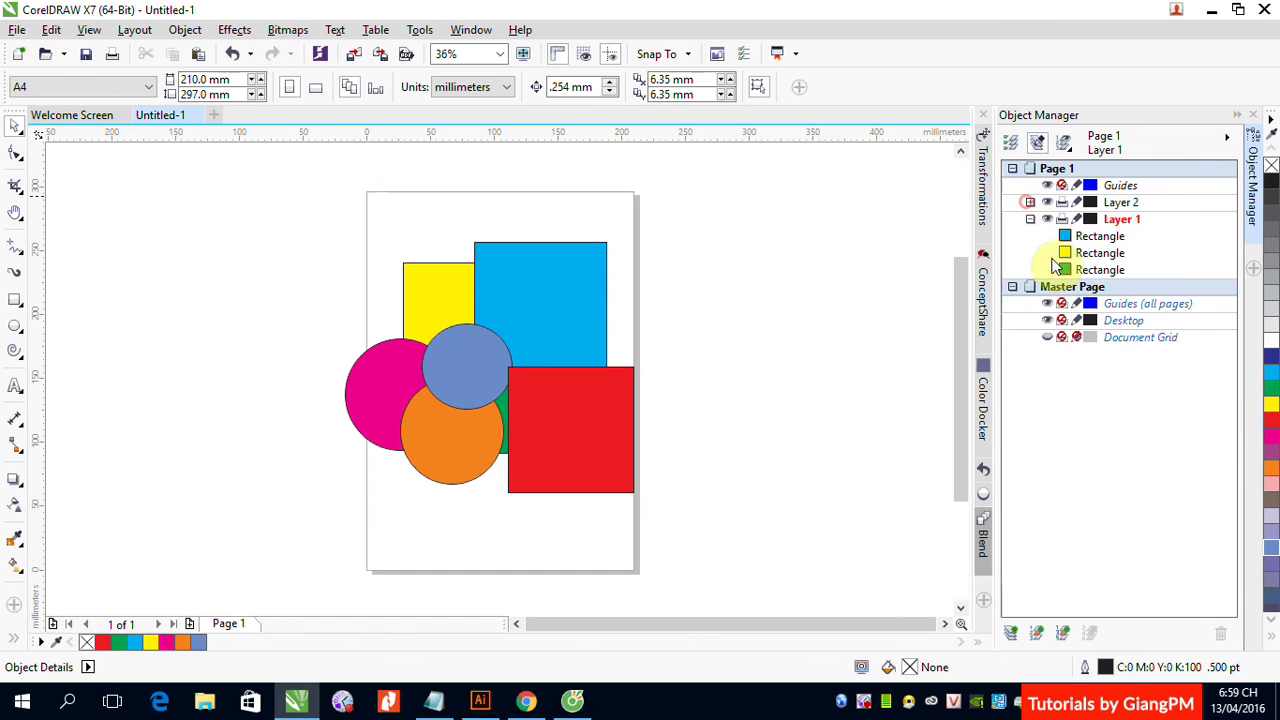
- Collapse Layer 1's object list and move Layer 2 below Layer 1 in the stacking order
left_click(1030, 219)
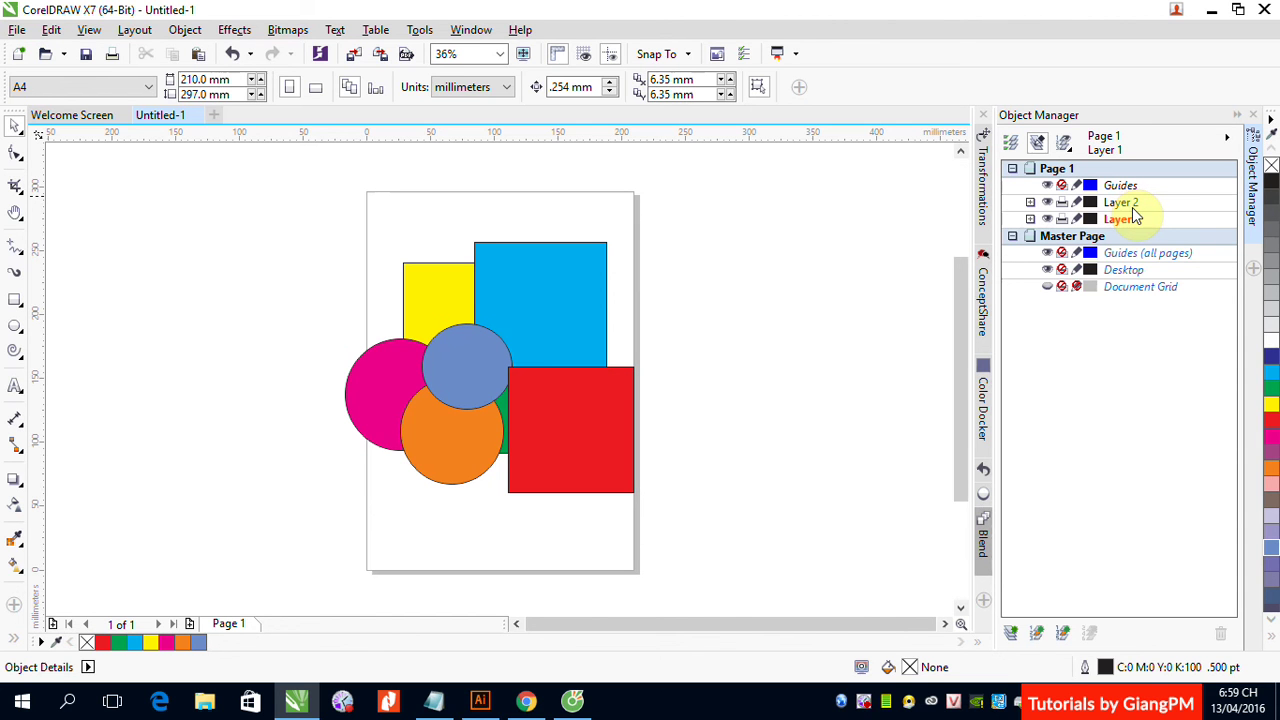
double_click(1130, 204)
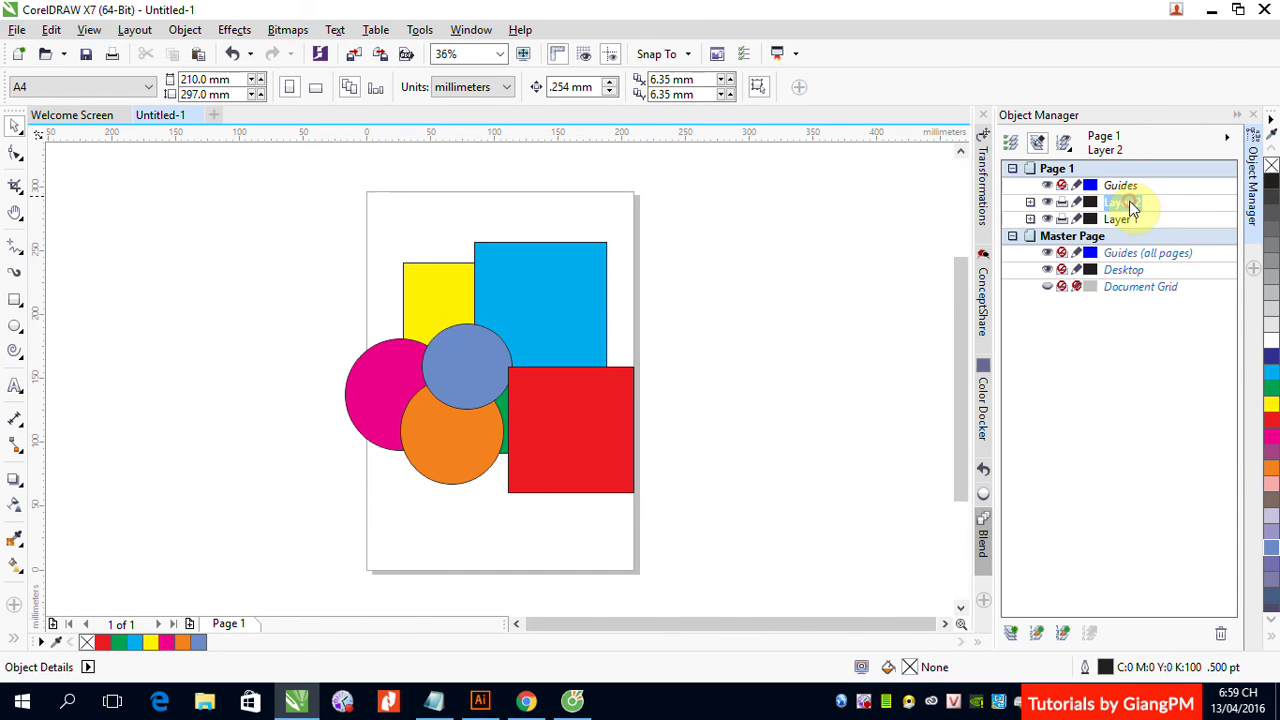
left_click_drag(1122, 204, 1124, 226)
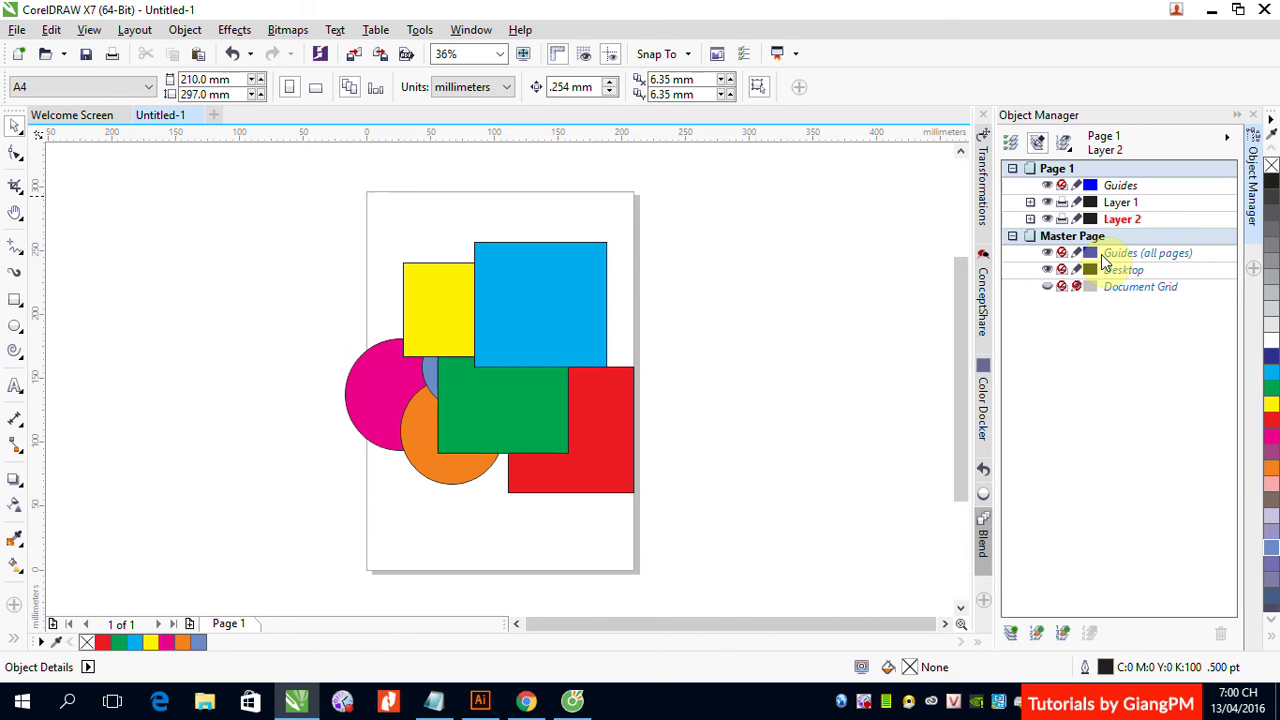
- Expand Layer 2's object list and collapse the Object Manager docker
left_click(1030, 219)
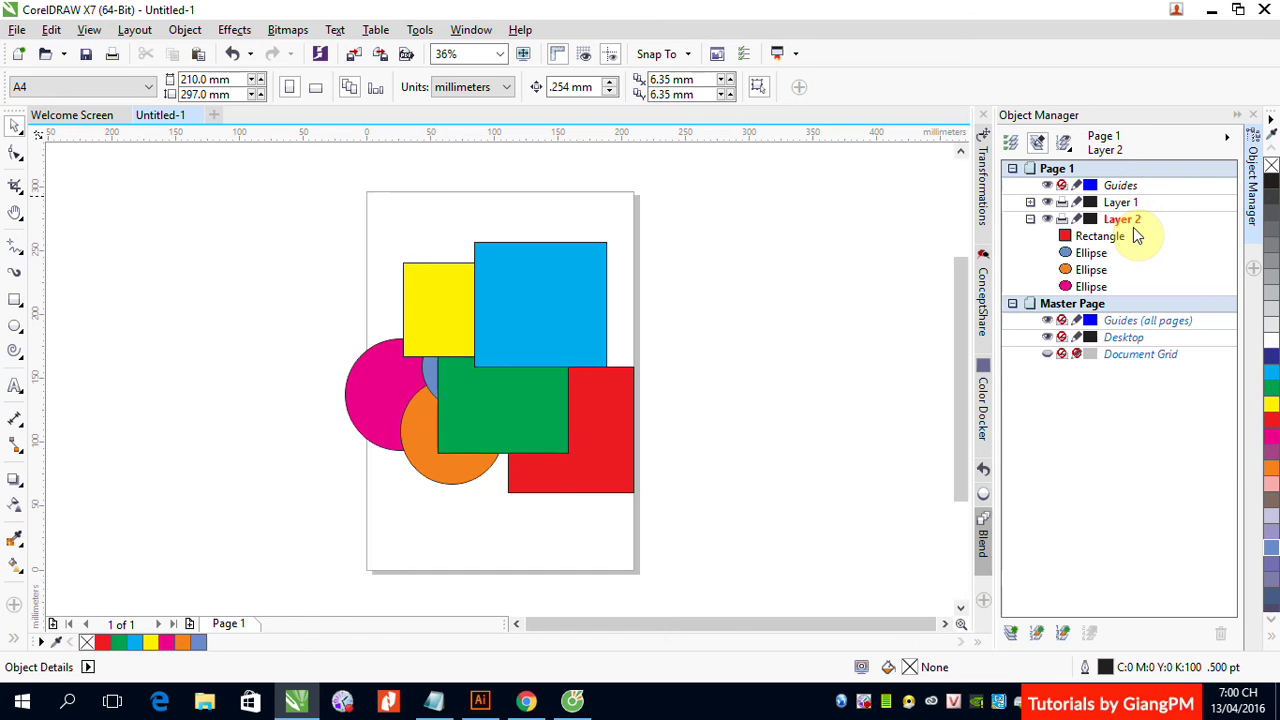
left_click(1239, 117)
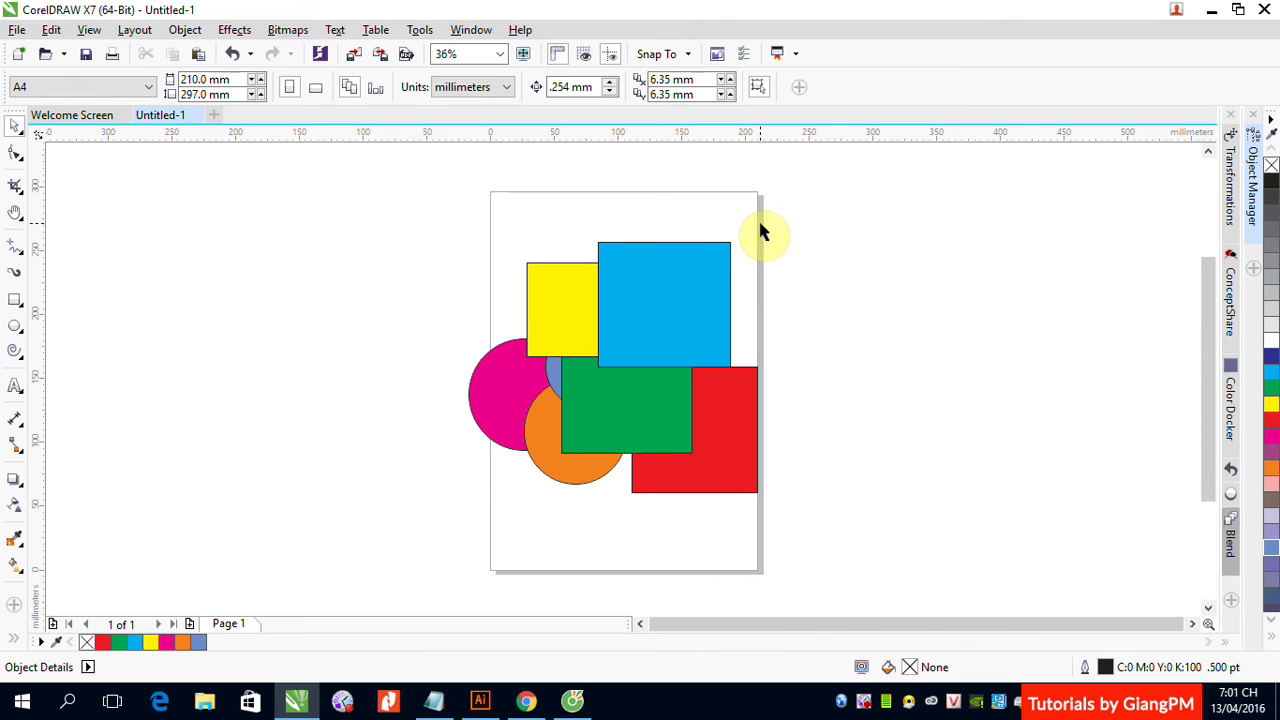
right_click(863, 701)
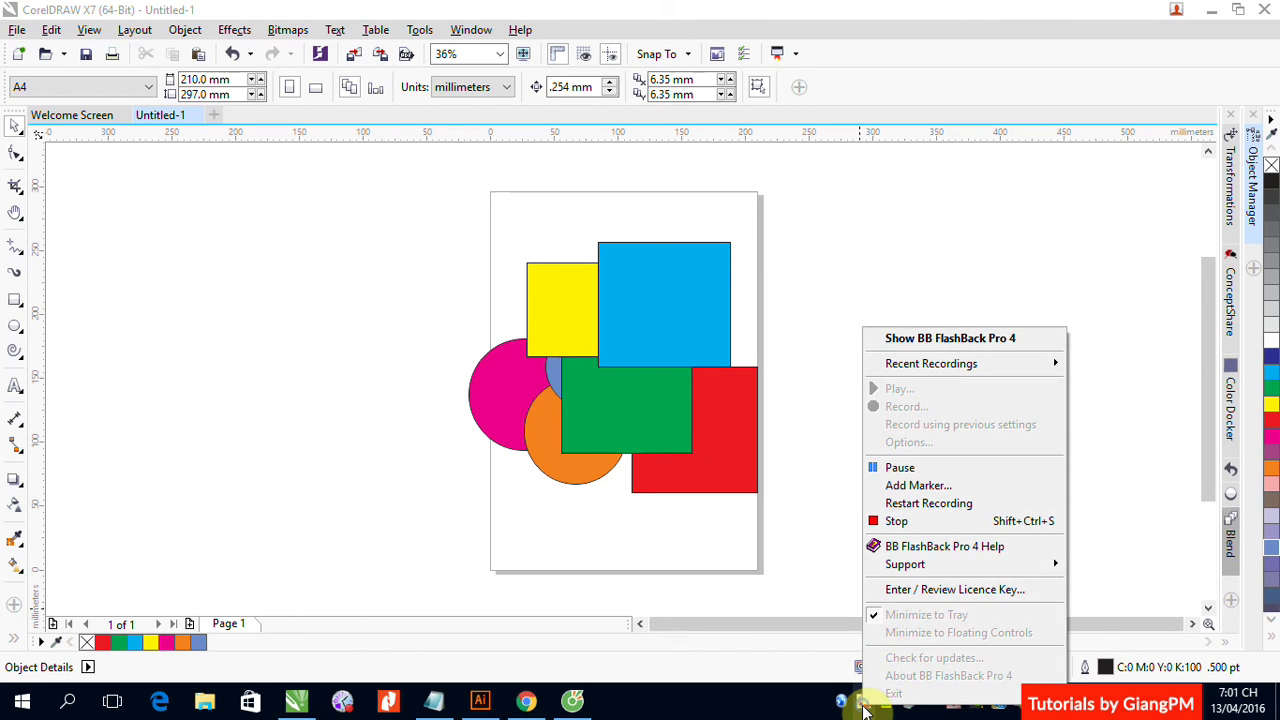